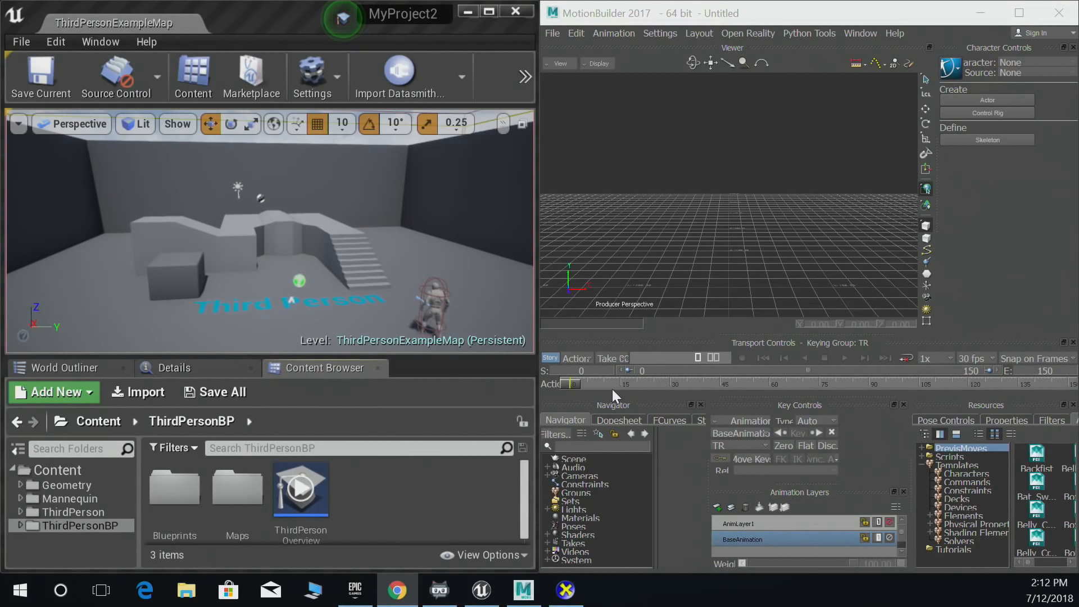
# Enable the built-in Live Link animation plugin and accept its use as a beta version.
pyautogui.click(63, 43)
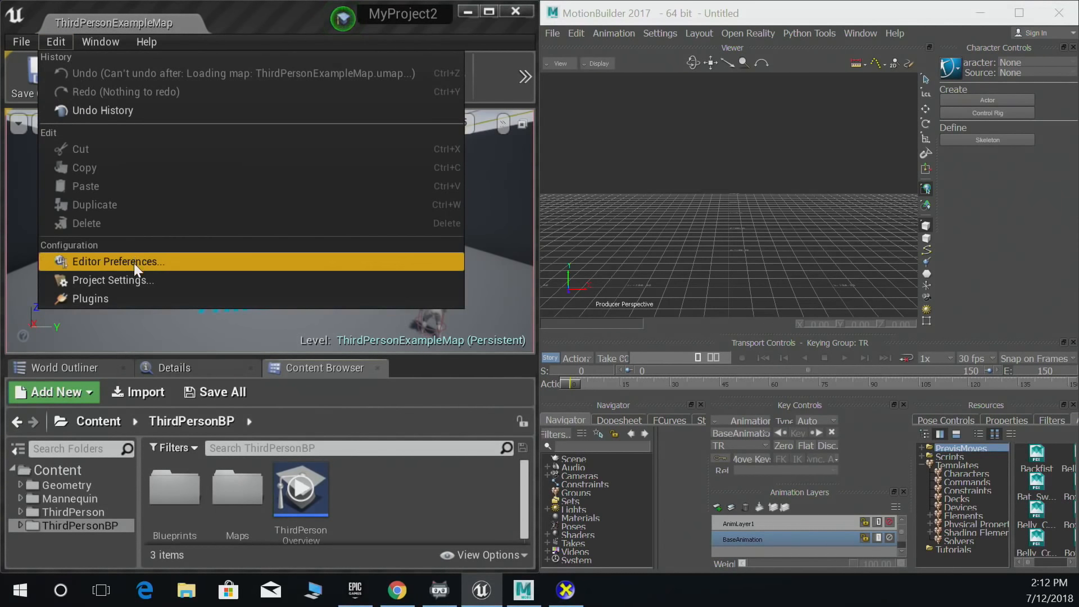
pyautogui.click(121, 297)
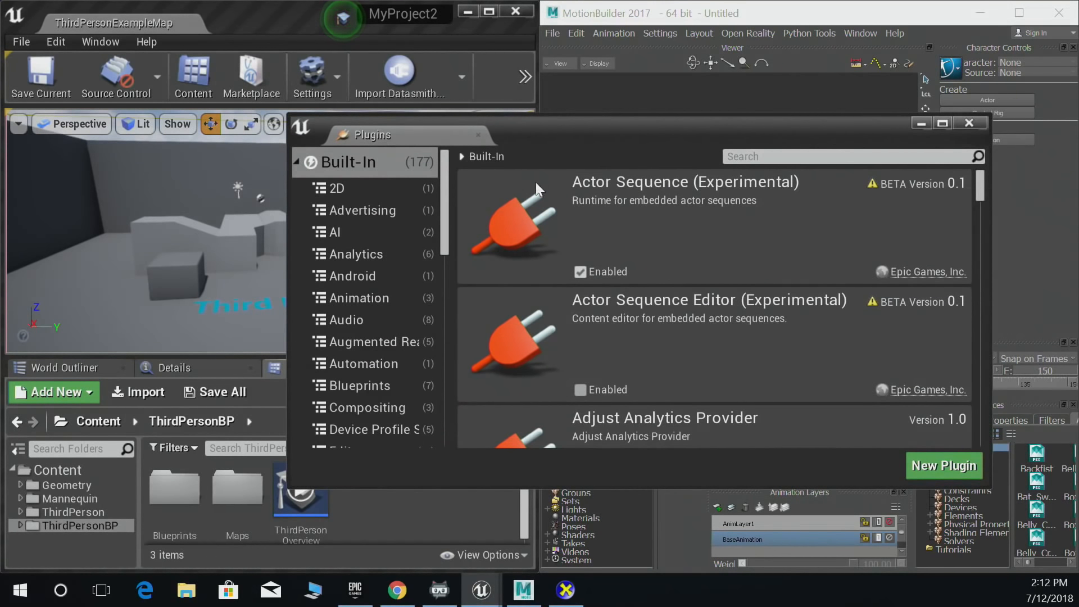
pyautogui.click(347, 302)
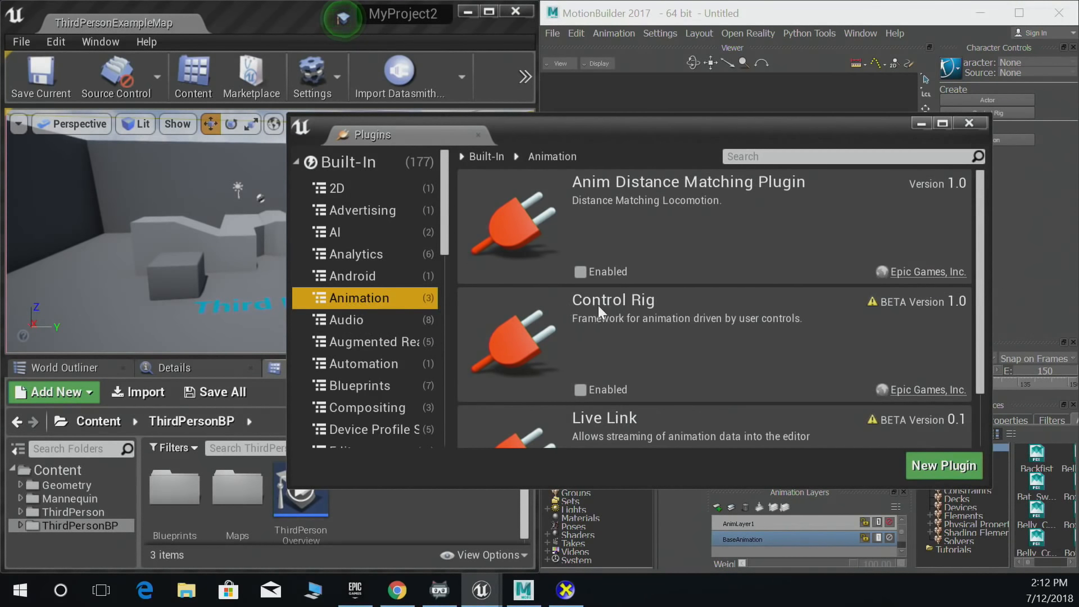
pyautogui.scroll(-2, 598, 305)
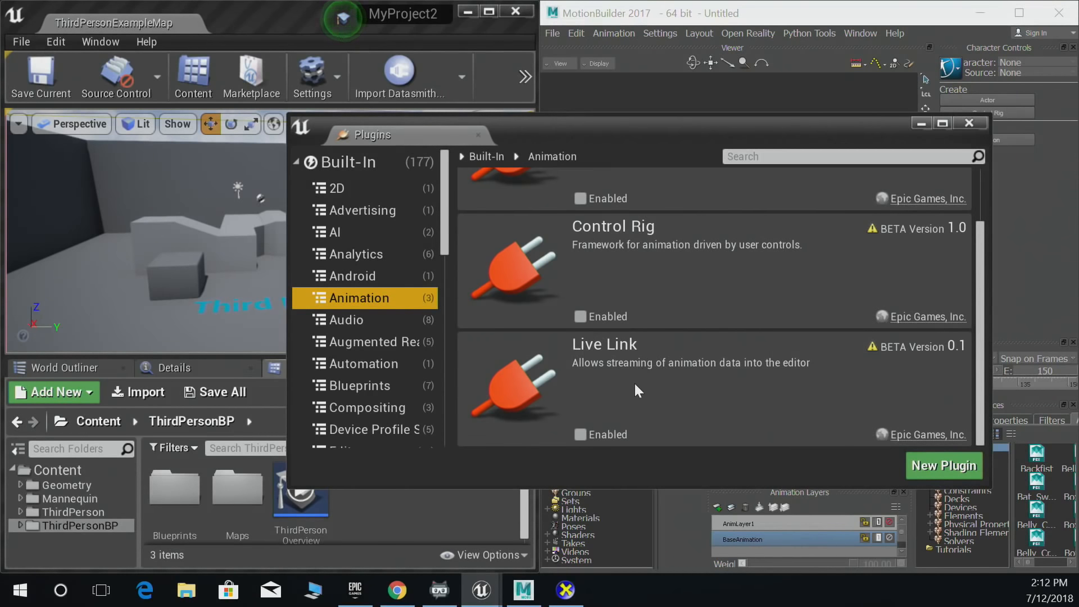
pyautogui.click(580, 434)
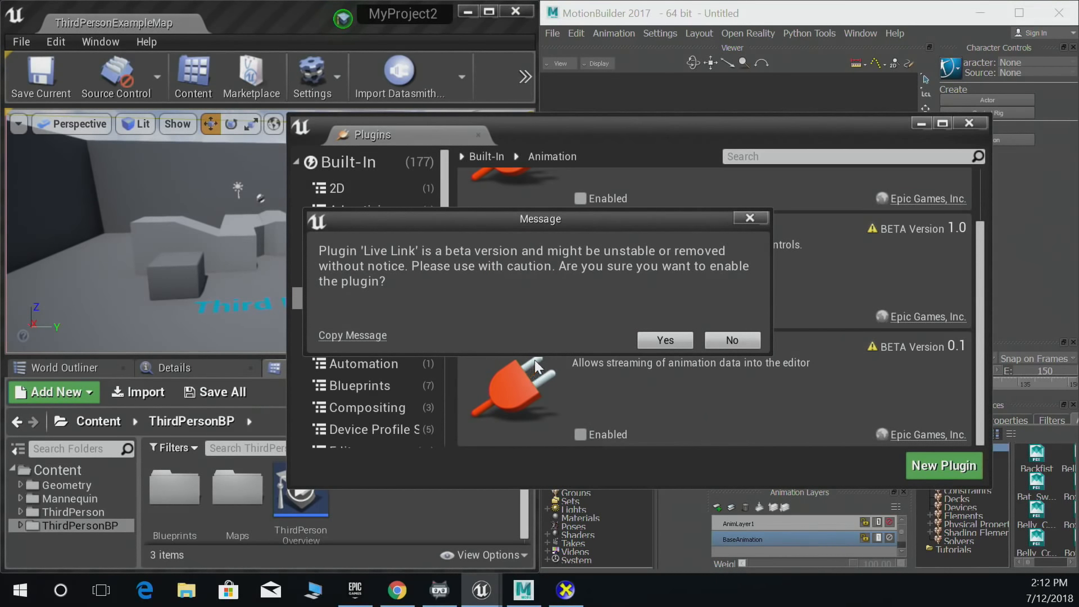
pyautogui.click(664, 340)
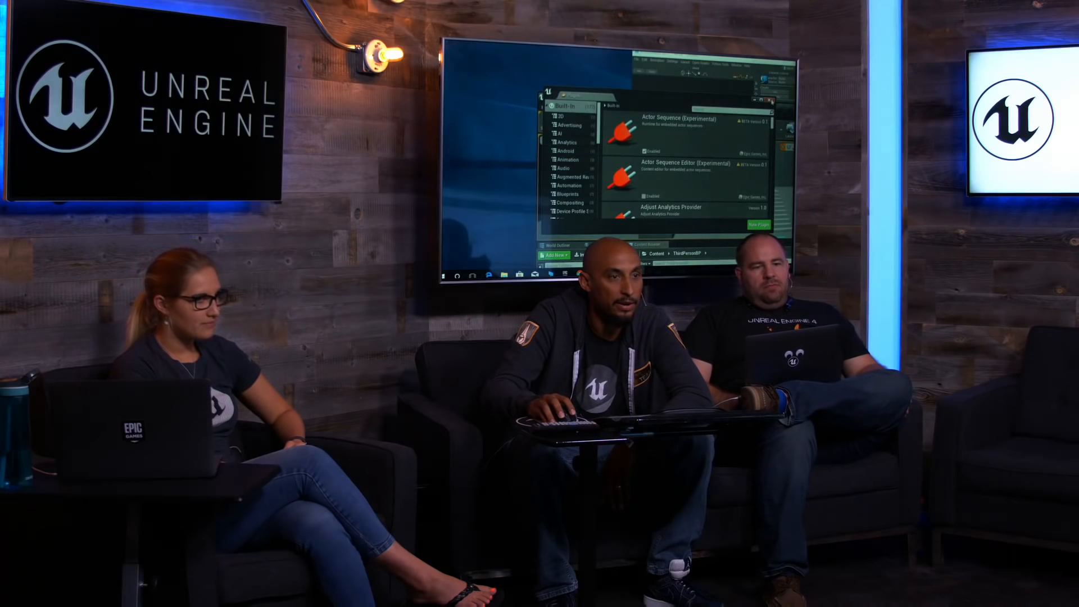
# Check the Live Link entry among the Animation plugins, close the plugin browser and tile the Unreal editor beside MotionBuilder.
pyautogui.click(561, 161)
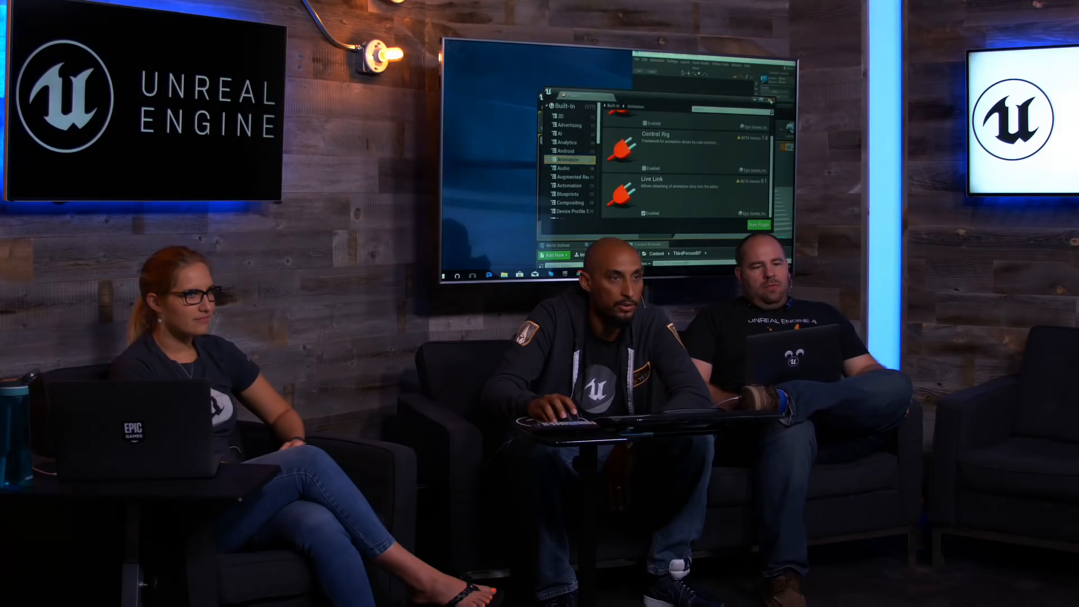
pyautogui.click(770, 99)
pyautogui.press('super+Left')
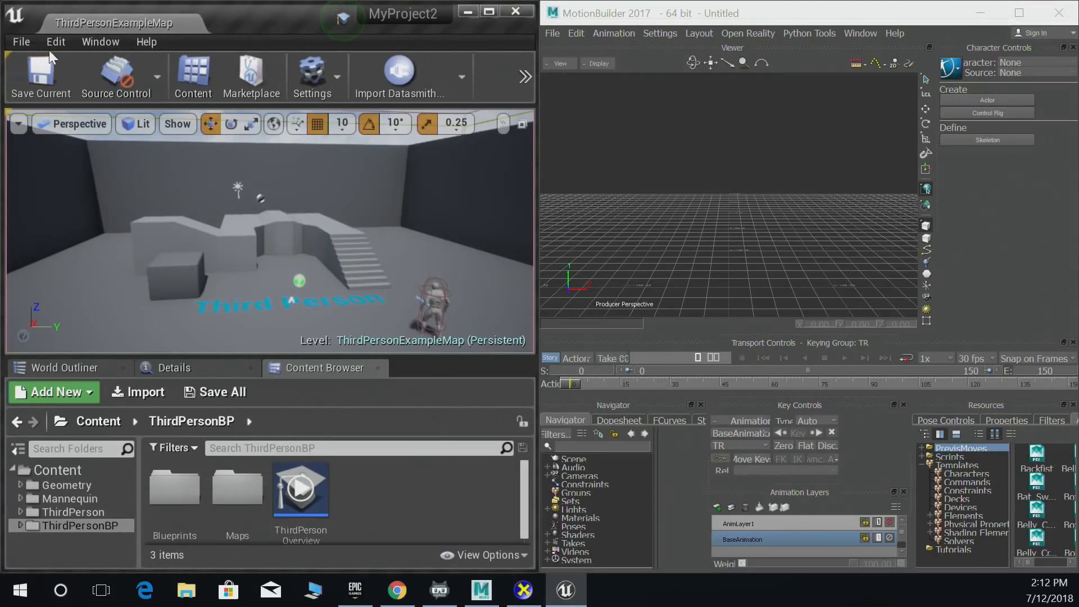
# Open the Live Link panel and browse the project content to the Mannequin's Animations folder.
pyautogui.click(82, 47)
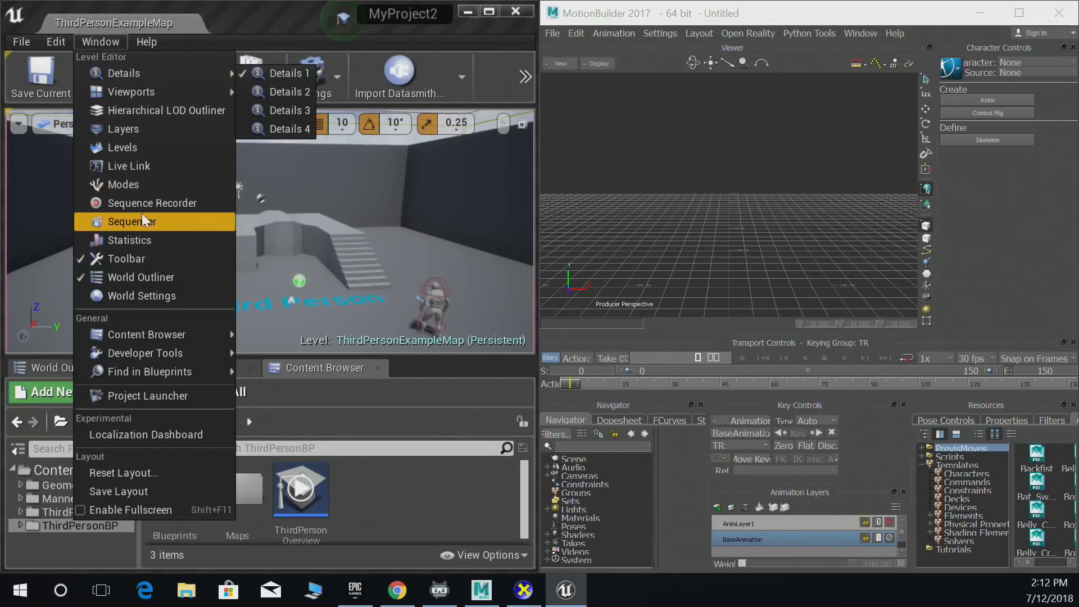
pyautogui.click(146, 170)
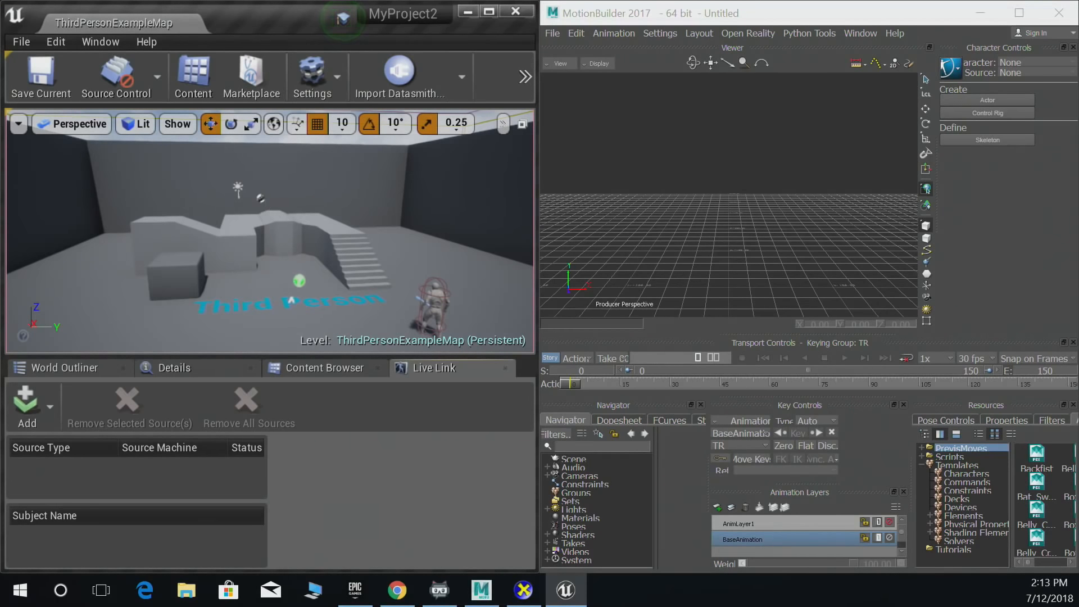
pyautogui.click(305, 367)
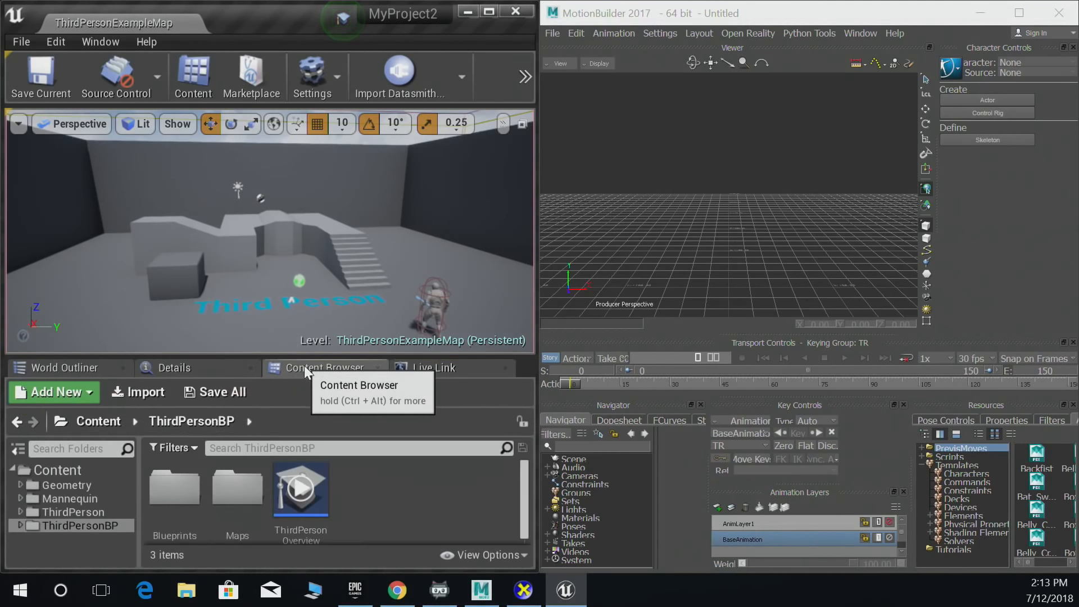
pyautogui.click(102, 499)
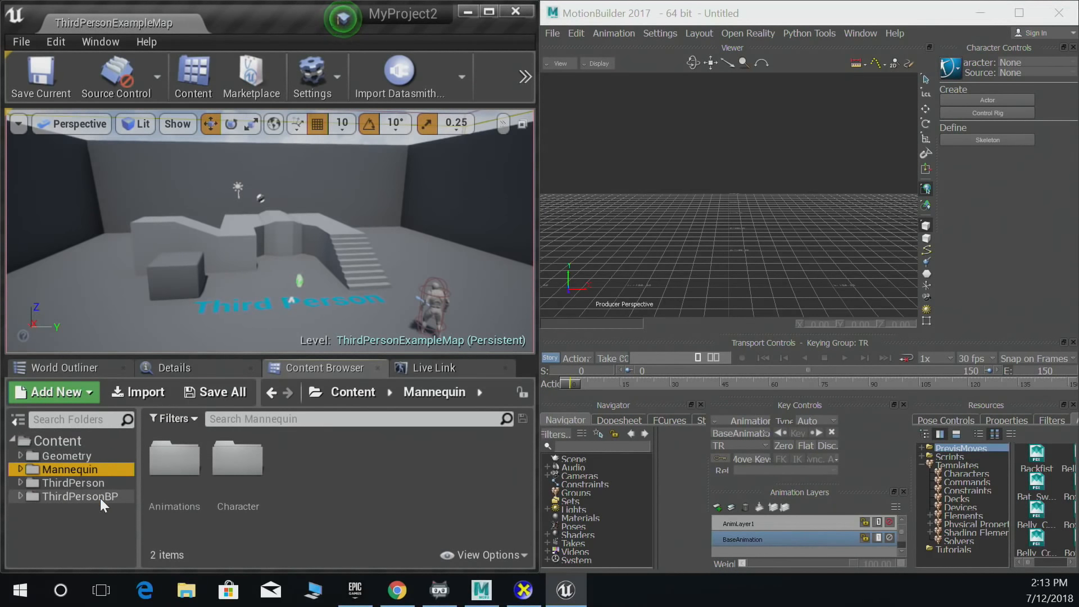
pyautogui.click(164, 493)
pyautogui.doubleClick(183, 471)
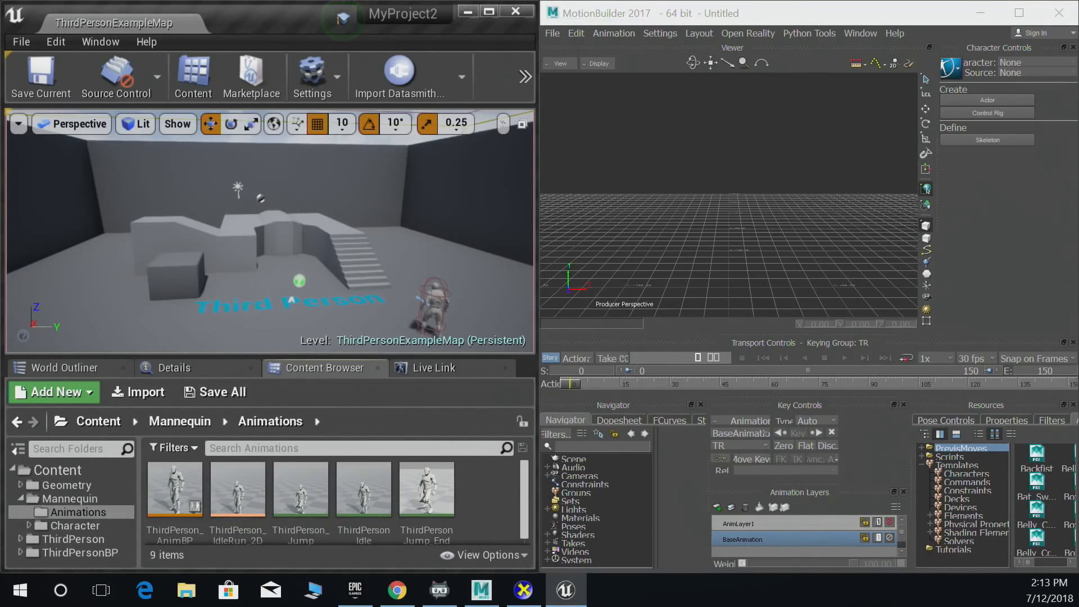
# Switch to Chrome, examine the README of the ue4plugins/MobuLiveLink GitHub repository and return to the Unreal and MotionBuilder windows.
pyautogui.click(397, 590)
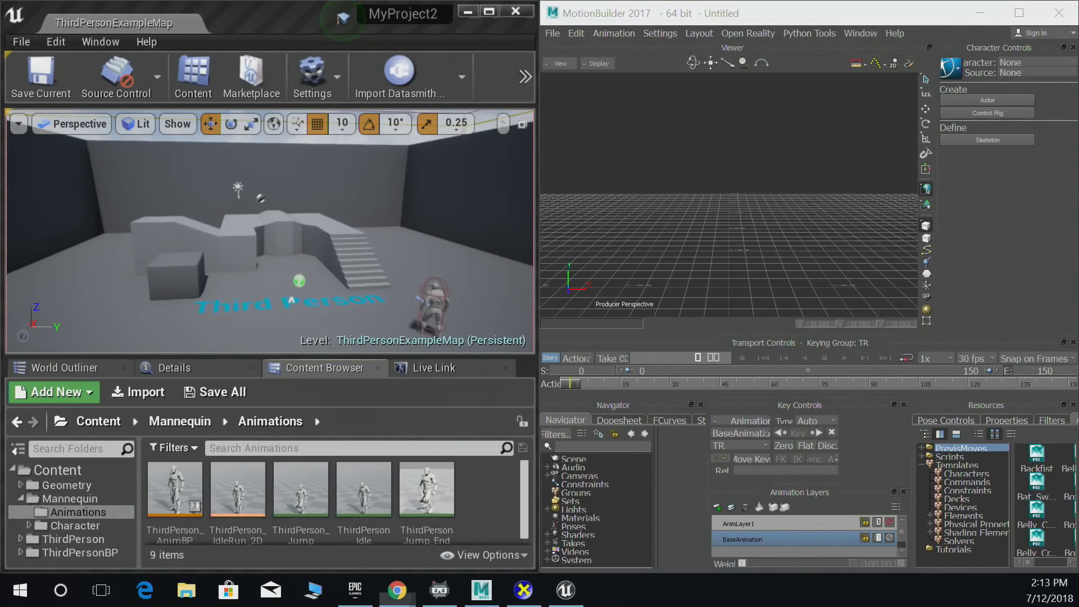
pyautogui.moveTo(0, 149); pyautogui.dragTo(695, 75)
pyautogui.click(954, 63)
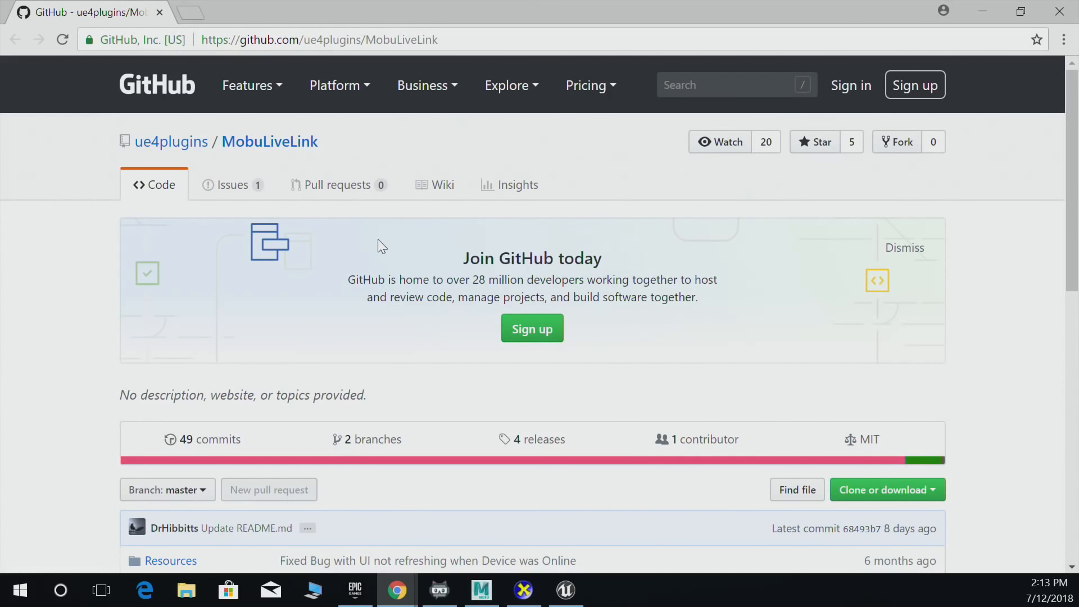
pyautogui.scroll(-10, 378, 238)
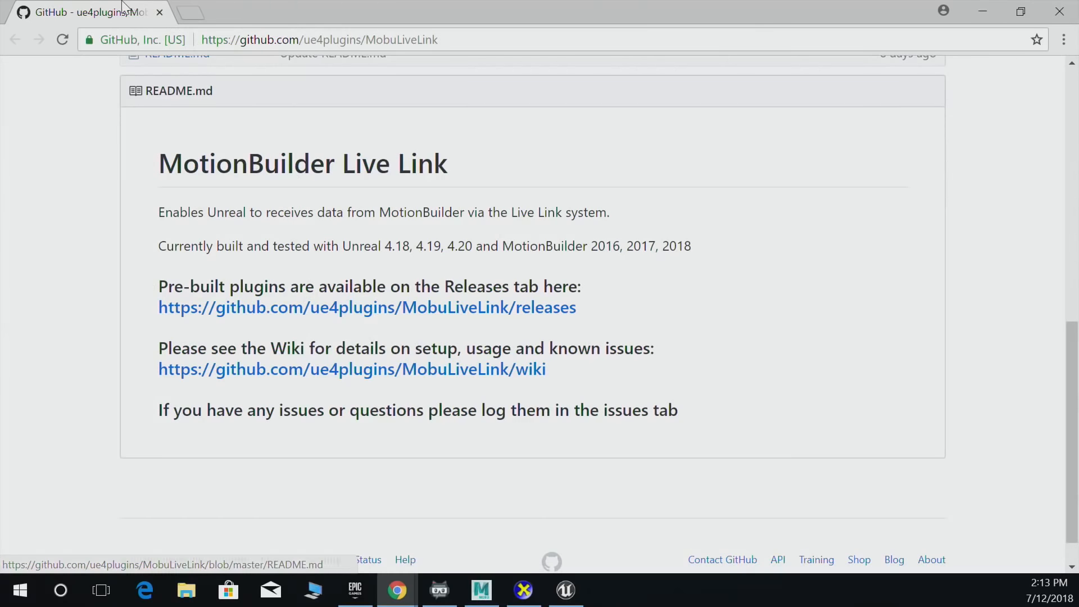
pyautogui.moveTo(115, 8); pyautogui.dragTo(0, 53)
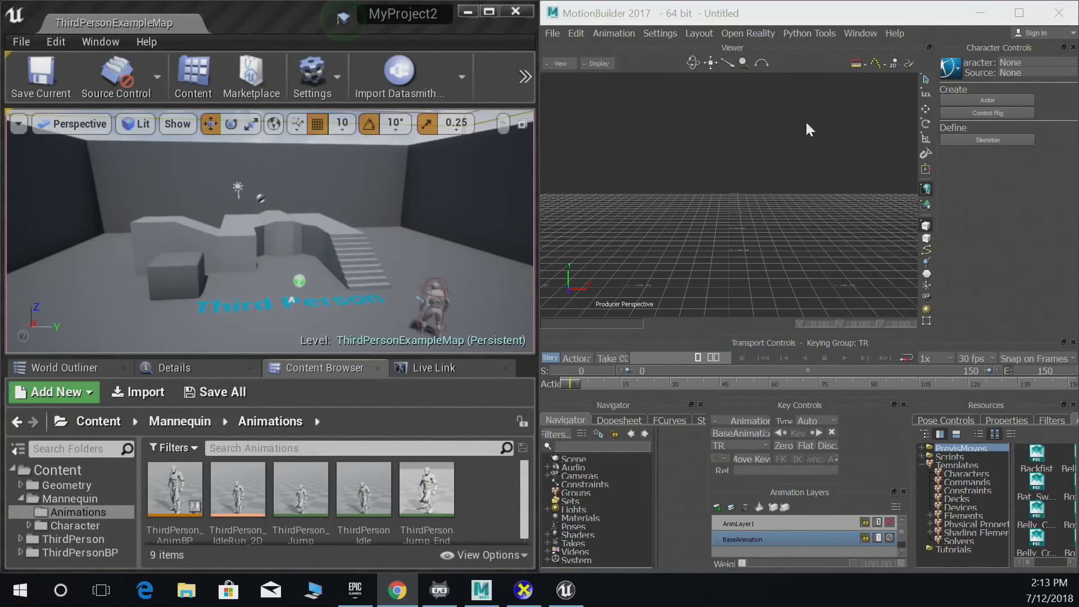
# In MotionBuilder's SDK preferences, add the MotionBuilder folder inside ForTwitch as a plug-in search path and save the configuration.
pyautogui.click(657, 31)
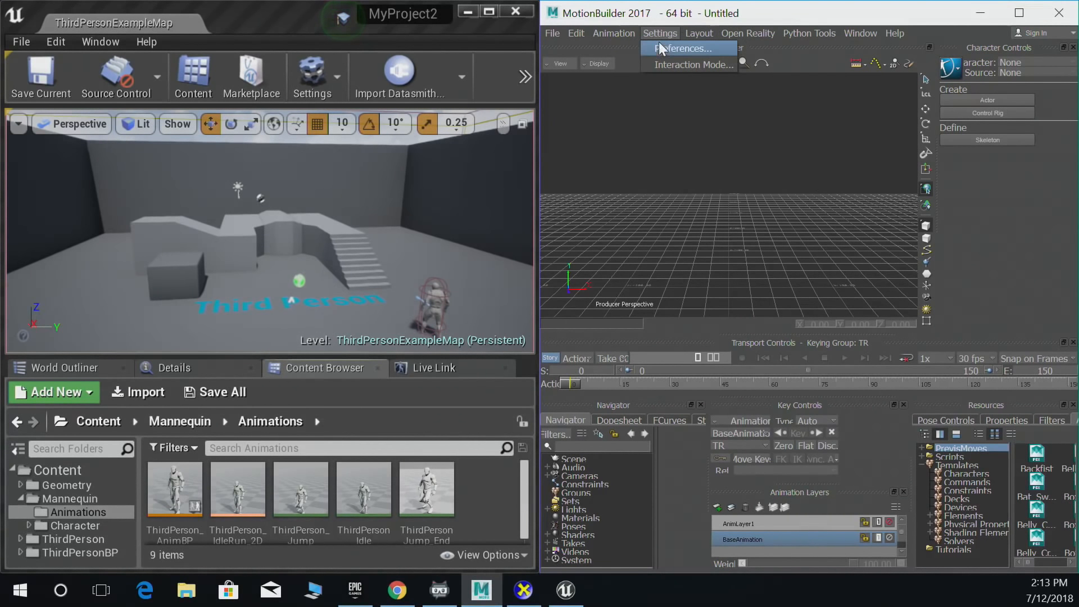
pyautogui.click(662, 50)
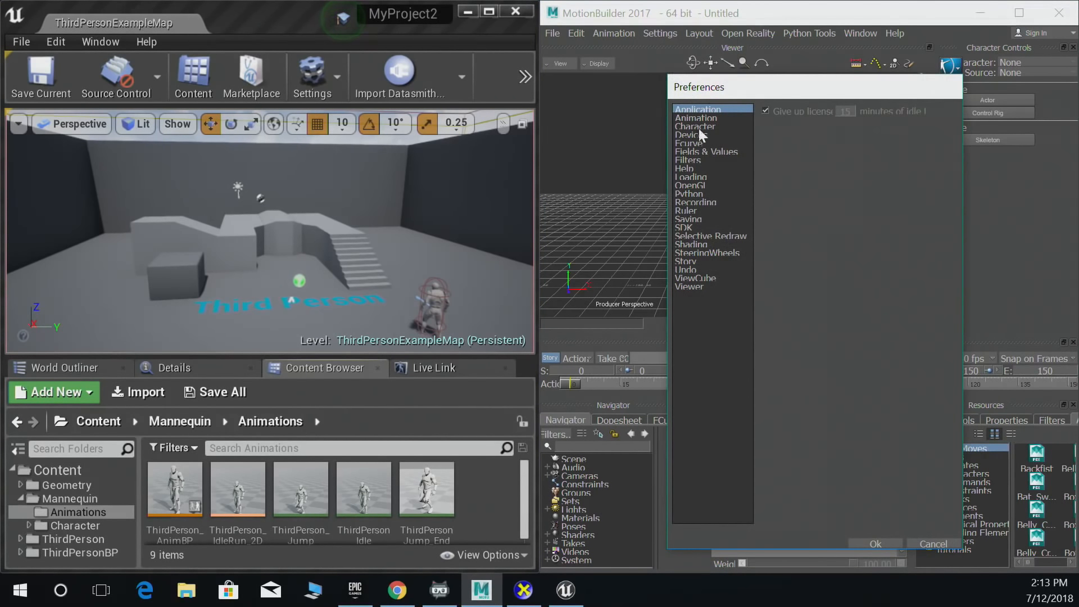
pyautogui.click(693, 229)
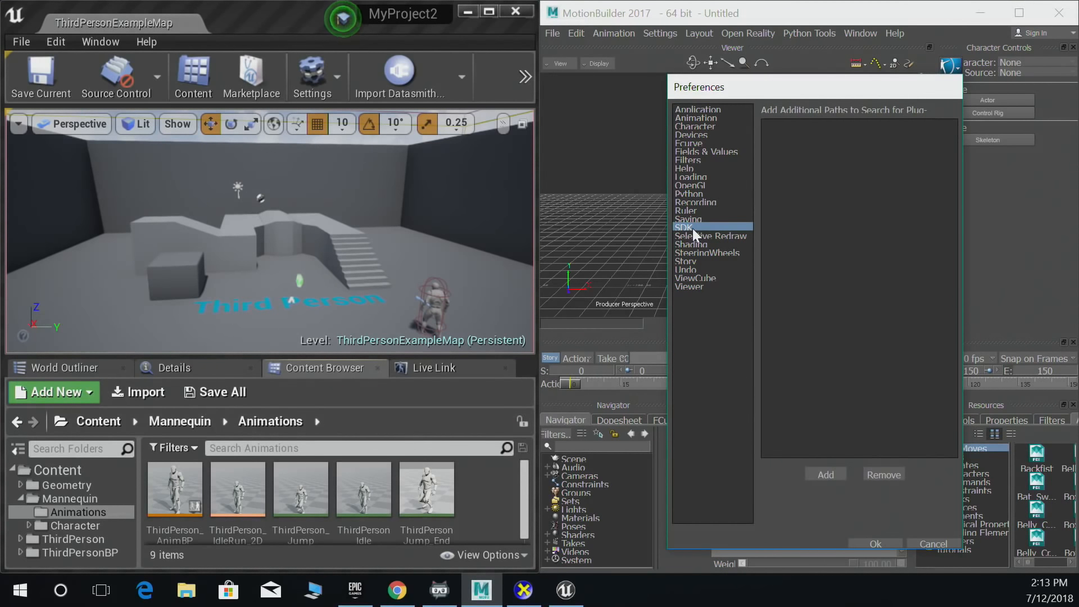
pyautogui.click(831, 474)
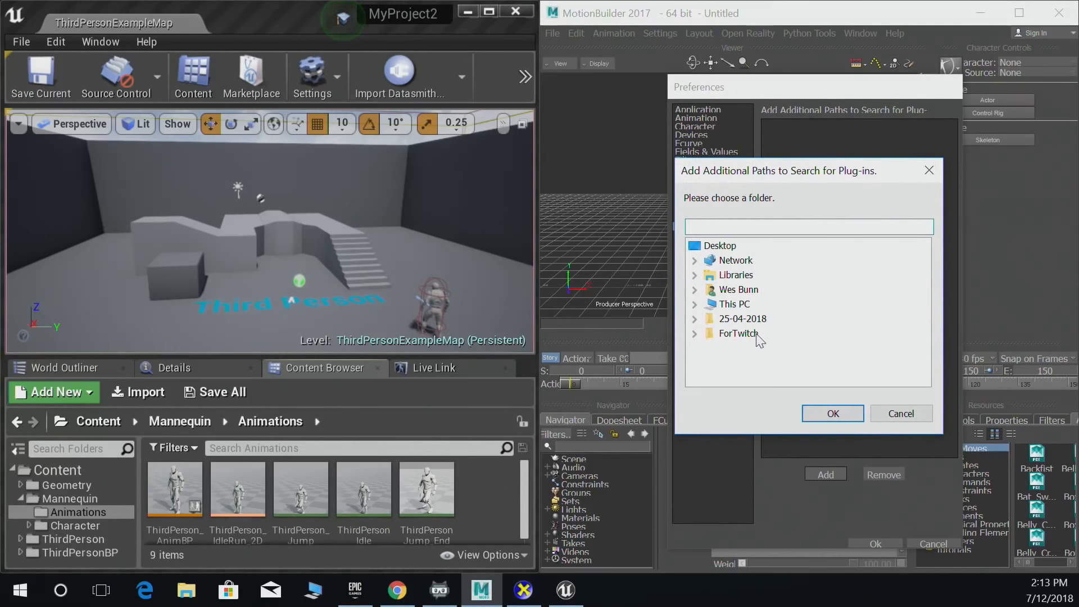
pyautogui.click(696, 334)
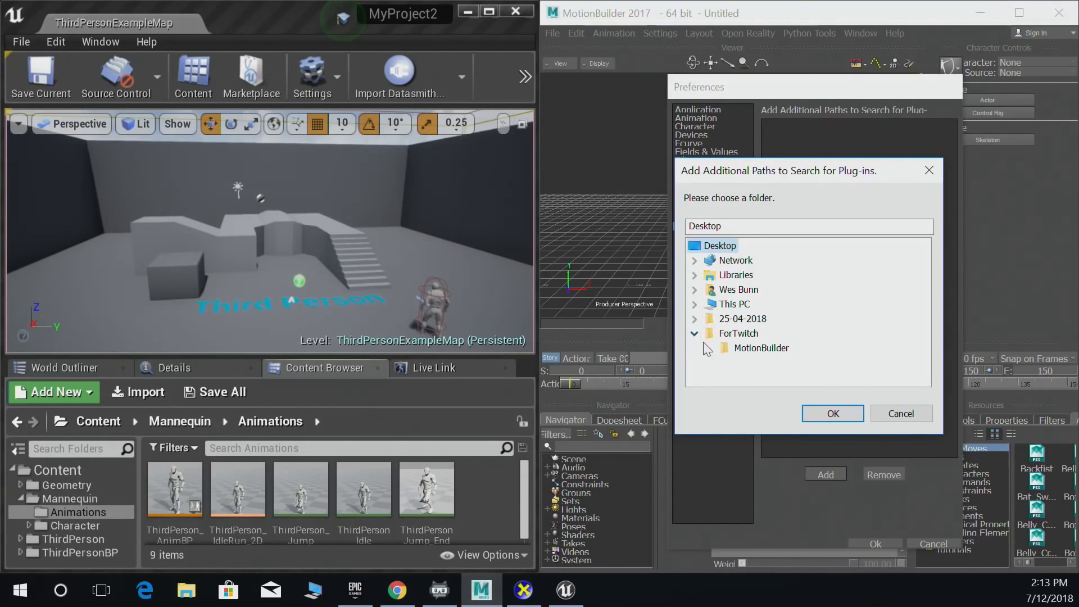
pyautogui.click(749, 352)
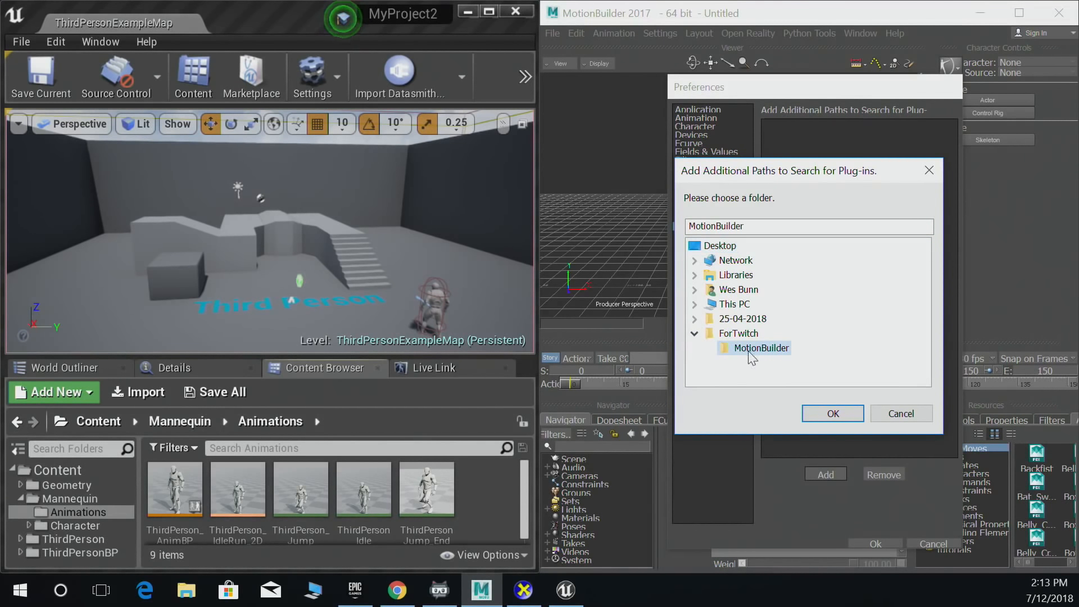
pyautogui.click(831, 414)
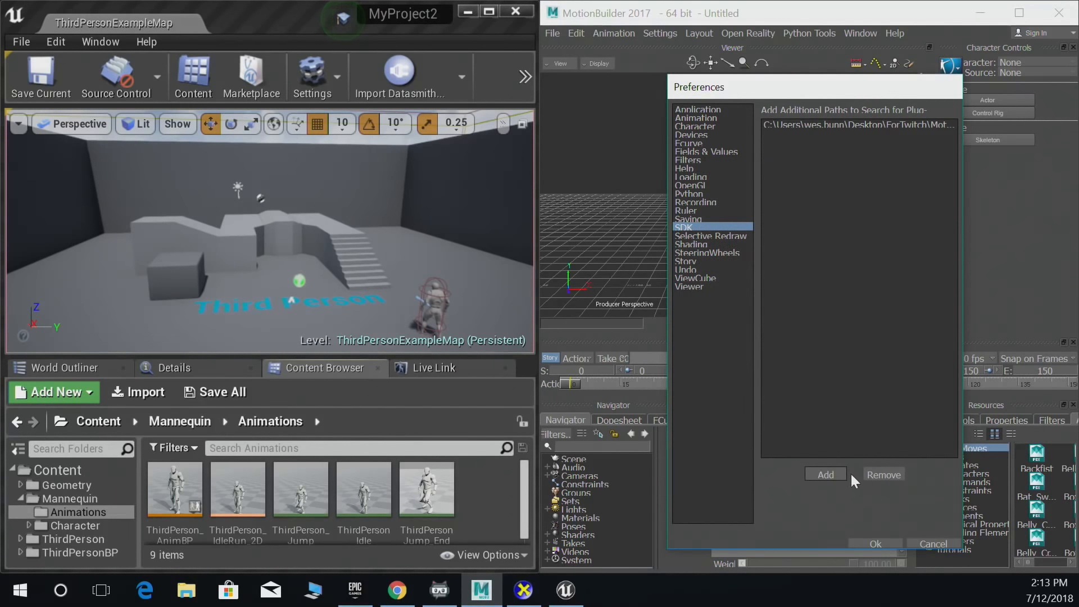
pyautogui.moveTo(797, 86); pyautogui.dragTo(779, 56)
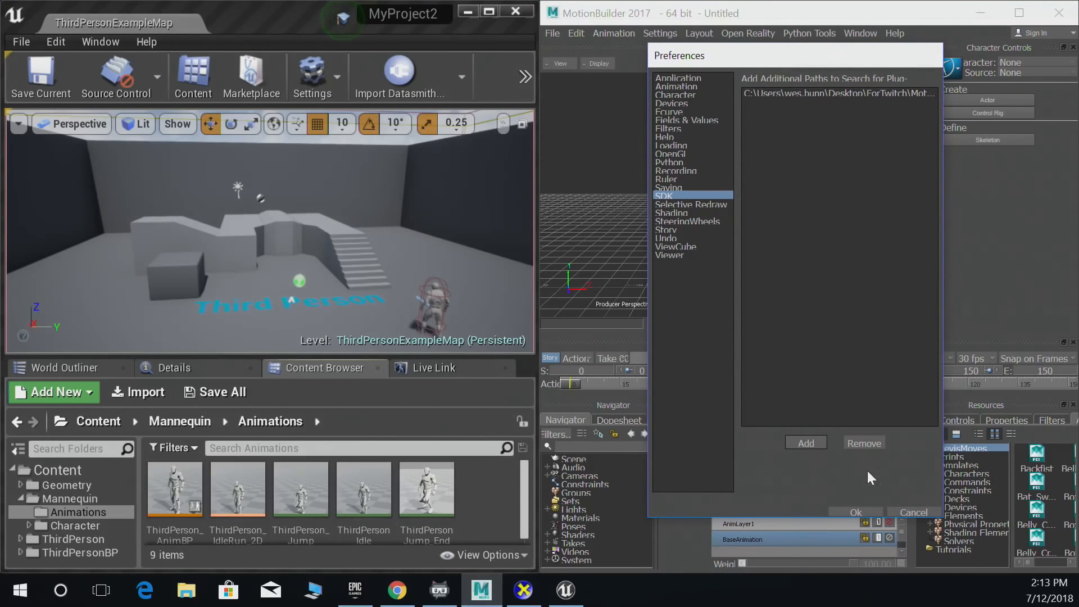
pyautogui.click(856, 512)
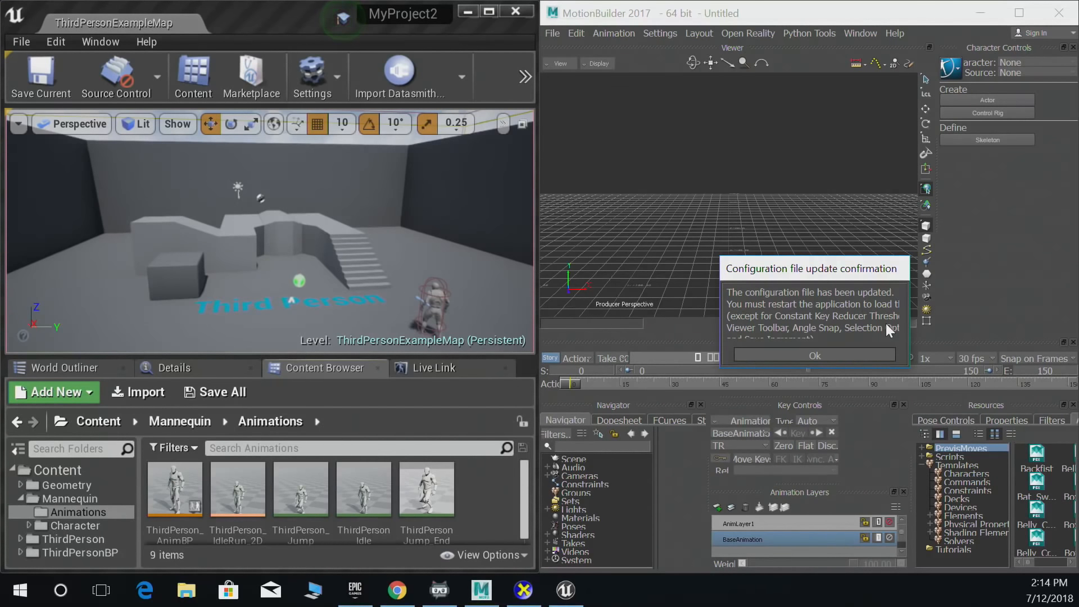
pyautogui.click(857, 354)
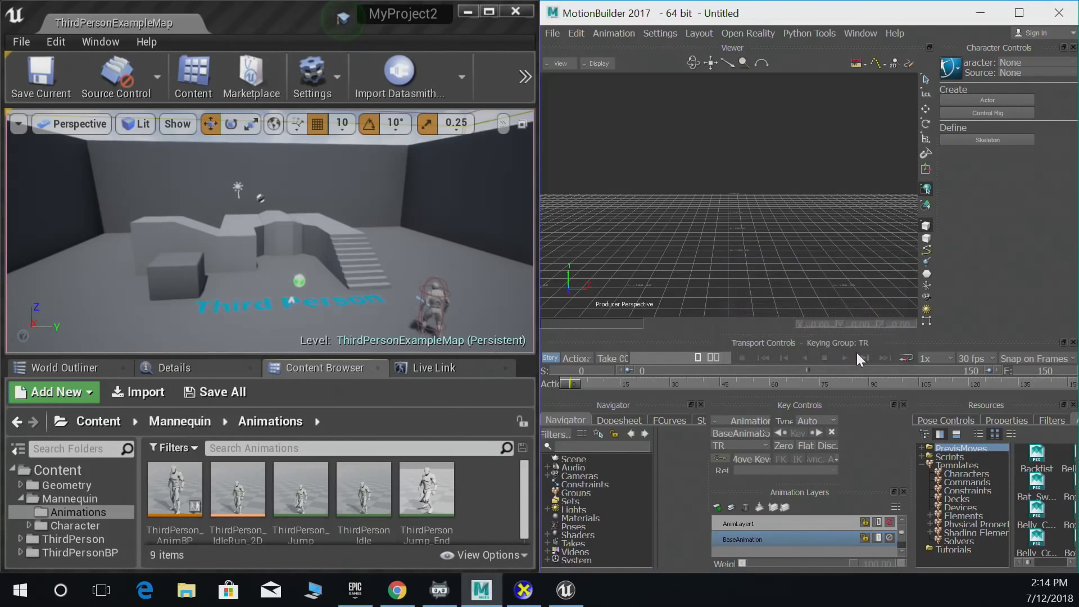
# Restart MotionBuilder, maximize it and select UE - LiveLink among the Devices templates.
pyautogui.click(1059, 13)
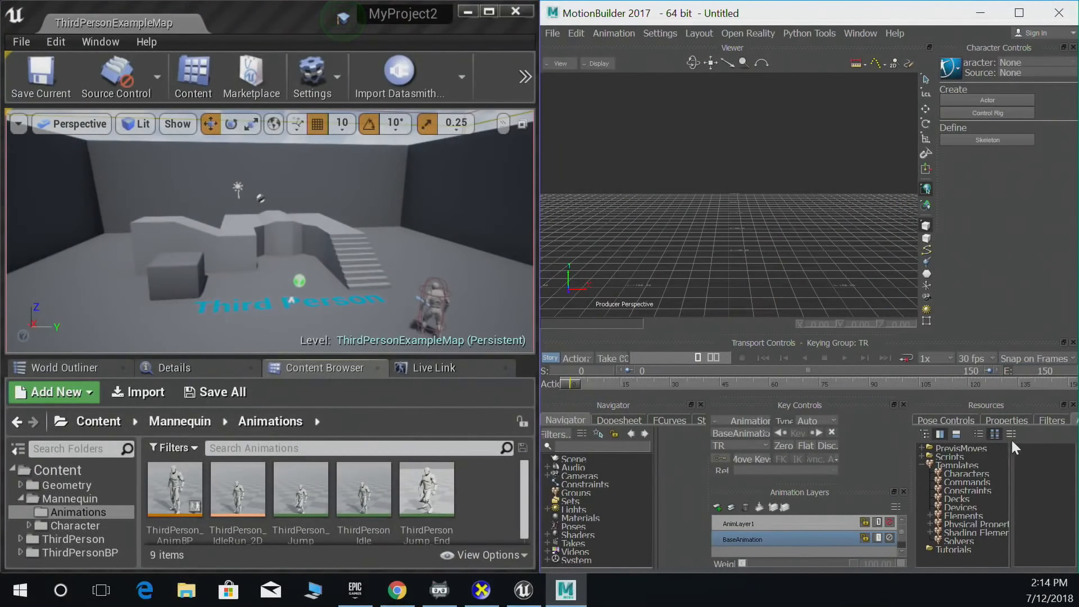
pyautogui.click(959, 508)
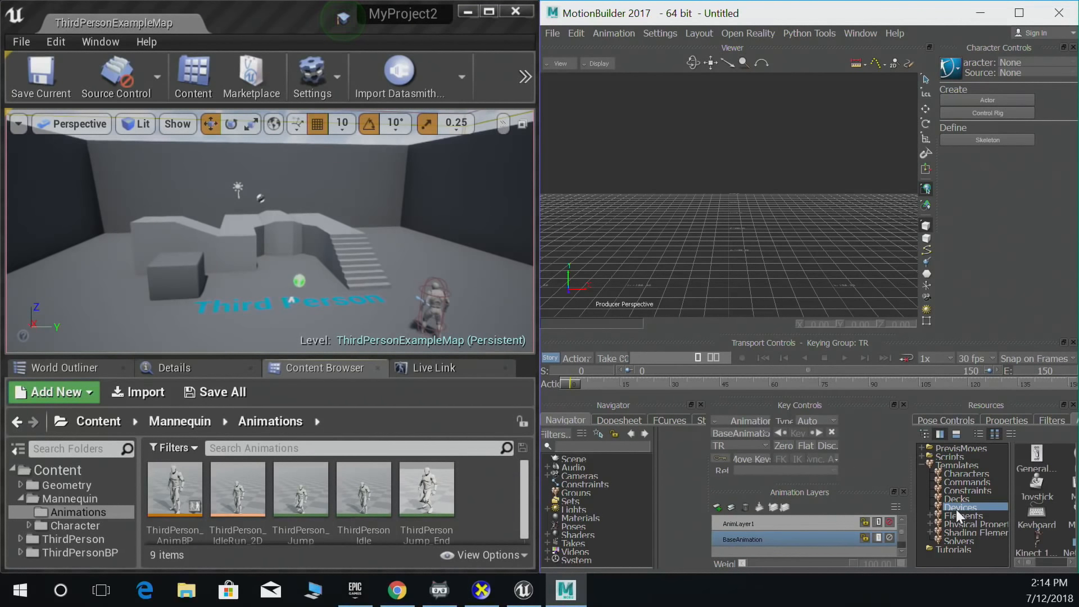
pyautogui.click(1028, 15)
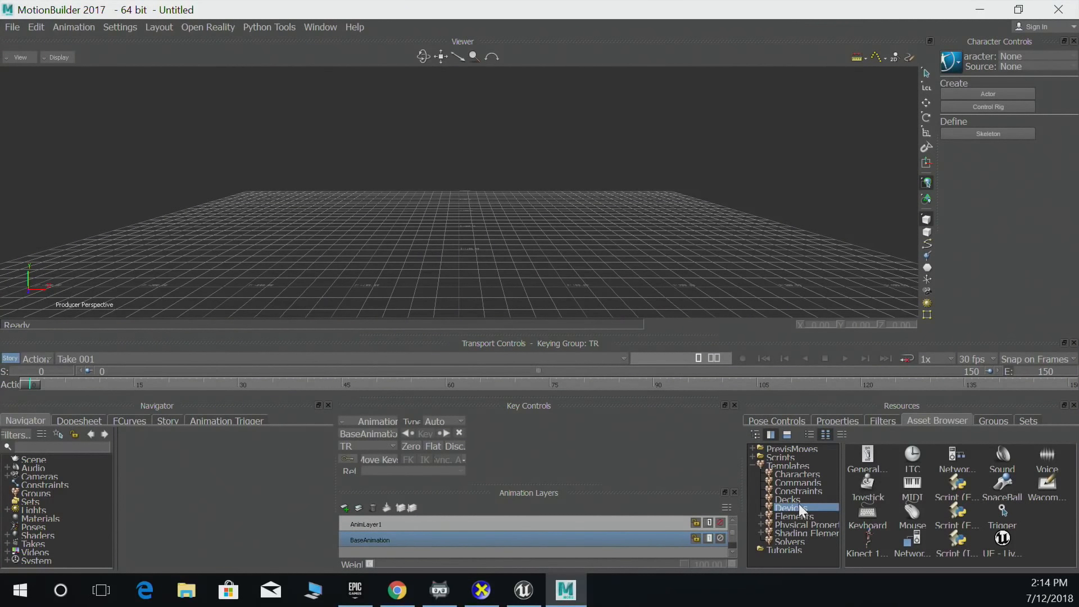
pyautogui.click(1001, 543)
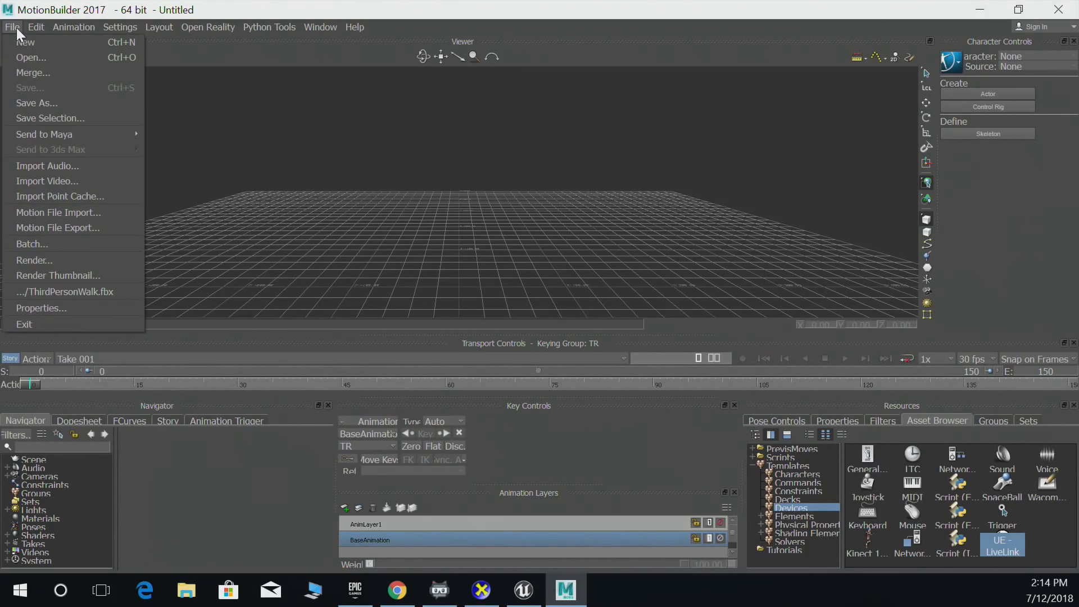
# Open the ThirdPersonWalk scene from the ForTwitch folder with the default open options, importing Unreal Take.
pyautogui.click(21, 57)
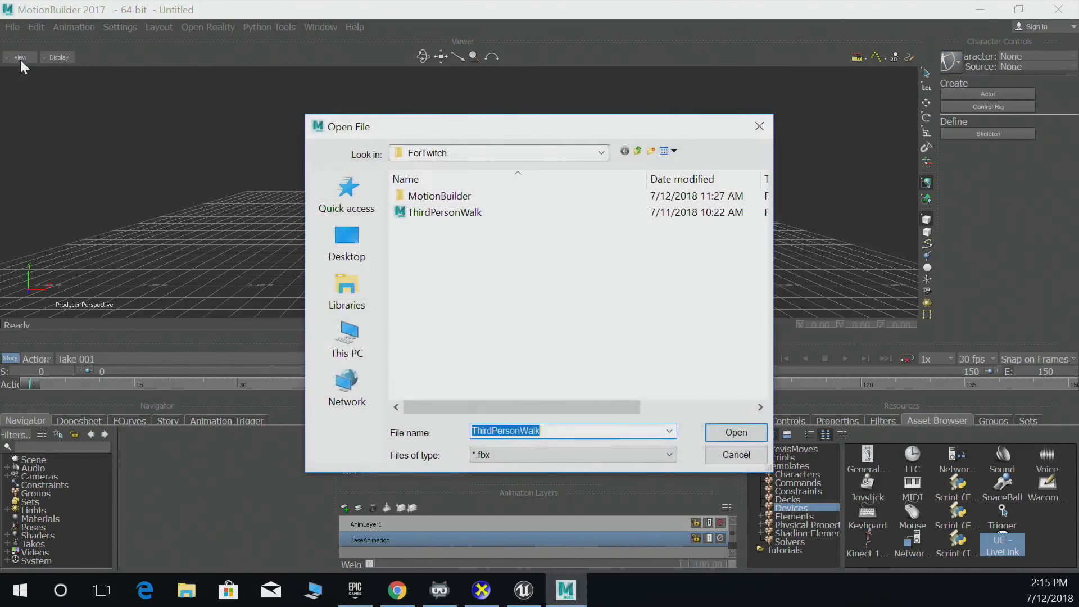
pyautogui.click(415, 212)
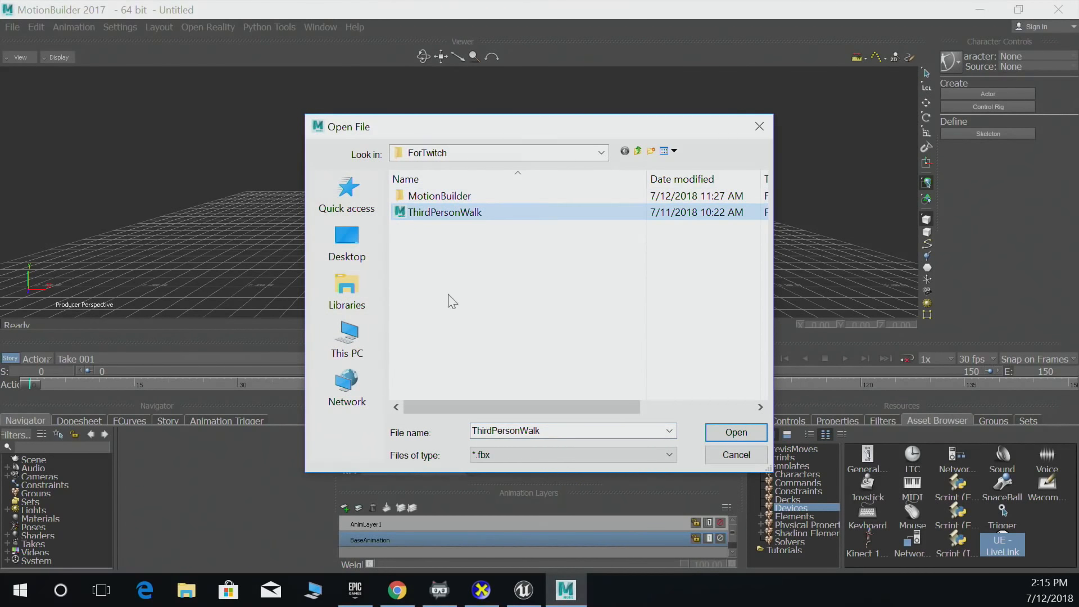
pyautogui.click(737, 432)
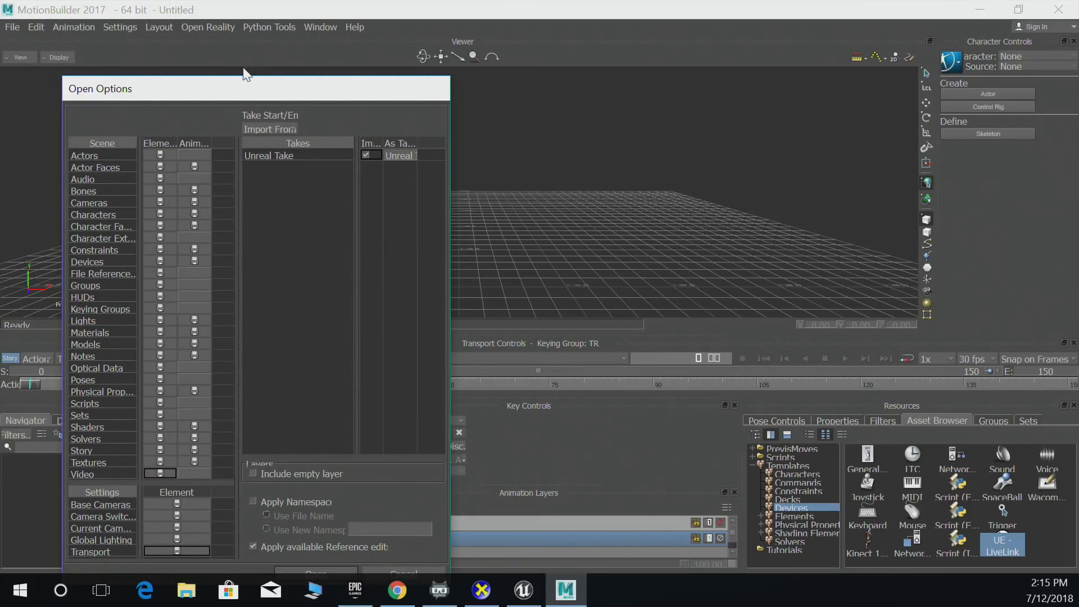
pyautogui.moveTo(231, 92); pyautogui.dragTo(275, 44)
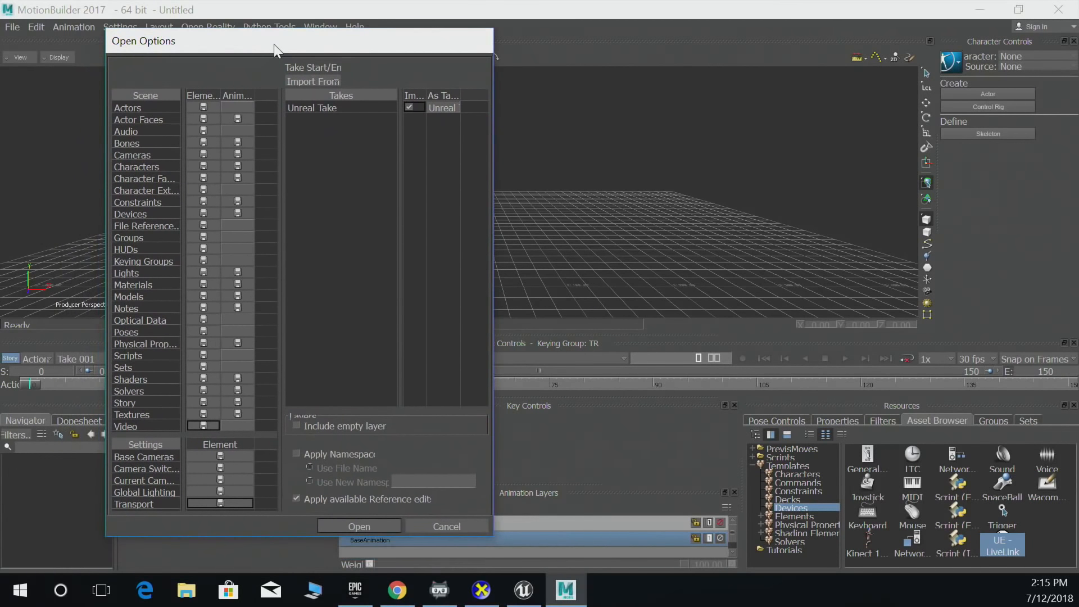
pyautogui.click(378, 524)
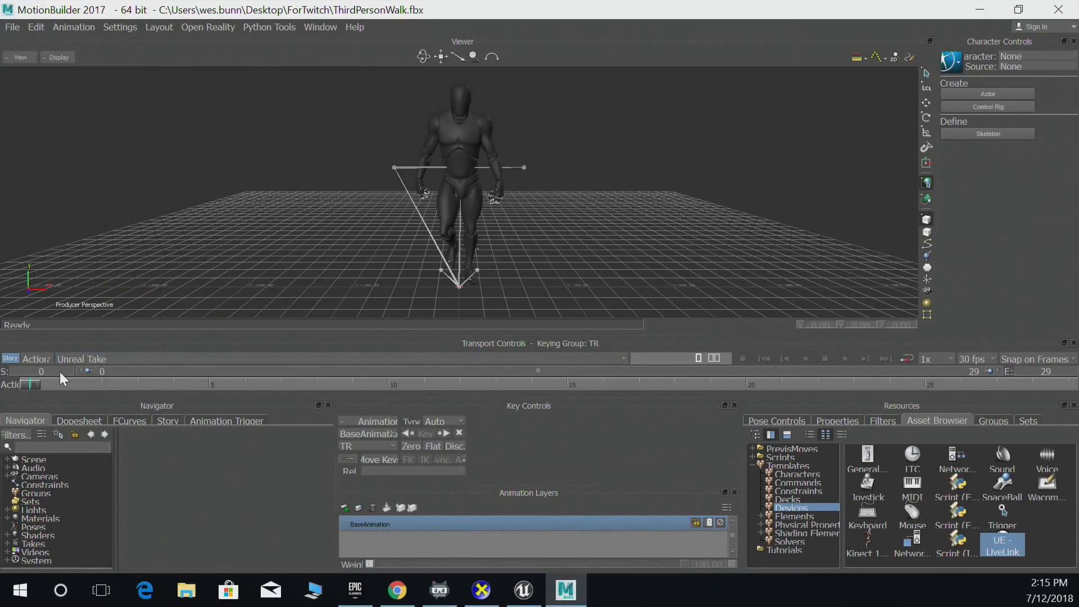
pyautogui.moveTo(23, 380)
pyautogui.mouseDown()
pyautogui.moveTo(649, 373)
pyautogui.moveTo(920, 383)
pyautogui.moveTo(860, 396)
pyautogui.moveTo(48, 394)
pyautogui.moveTo(999, 392)
pyautogui.moveTo(503, 396)
pyautogui.moveTo(32, 377)
pyautogui.mouseUp()
# Add a camera from the Elements templates to the scene, placing it on the floor beside the character.
pyautogui.click(803, 467)
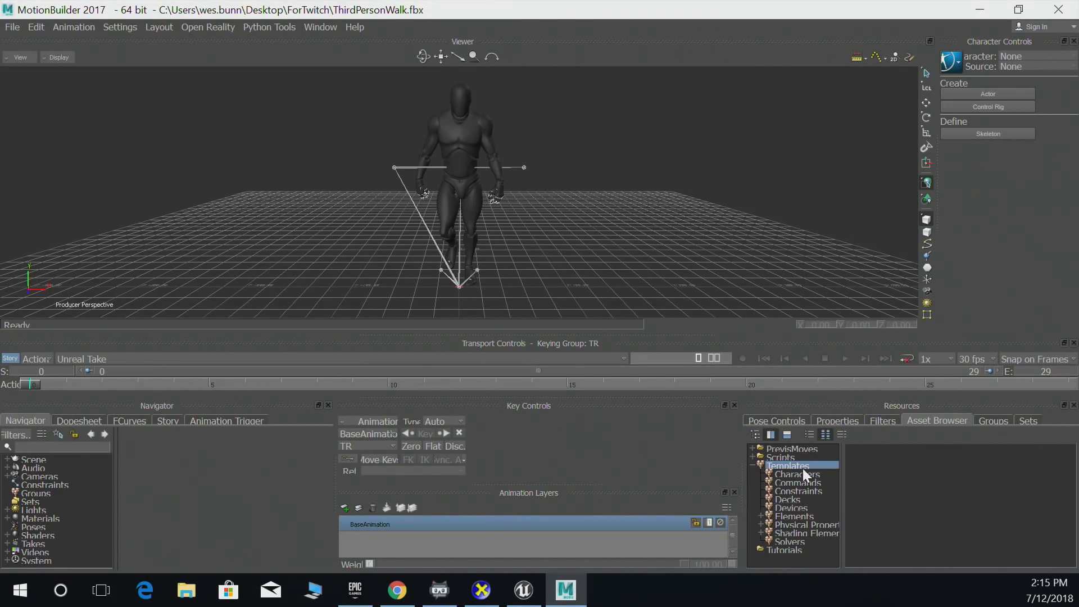
pyautogui.click(798, 516)
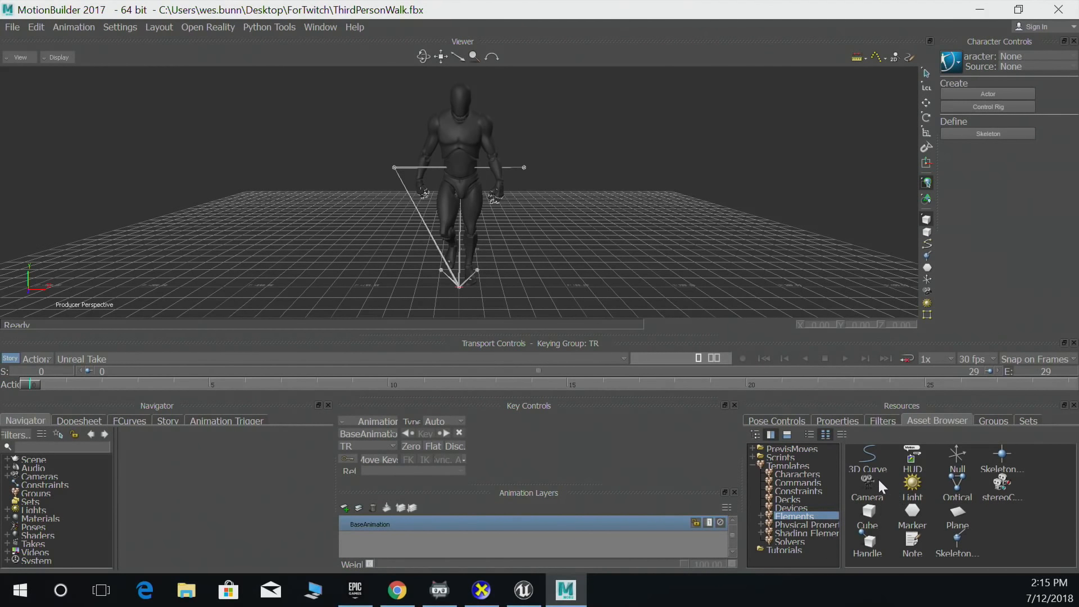
pyautogui.moveTo(877, 481); pyautogui.dragTo(334, 268)
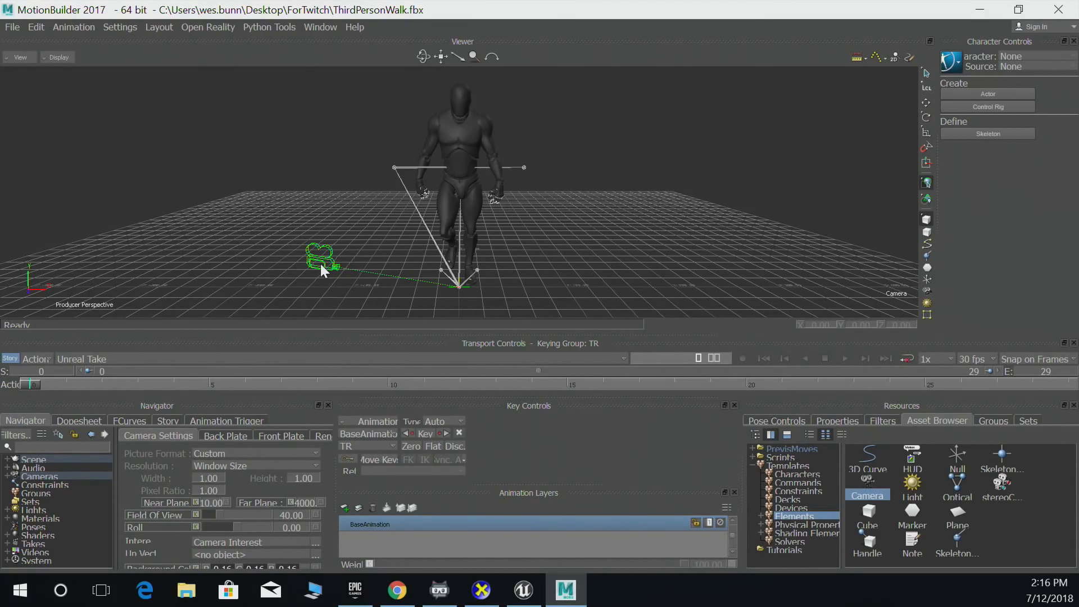
# Move the camera up and in front of the character, to about X -6, Y 138, Z 337.
pyautogui.press('t')
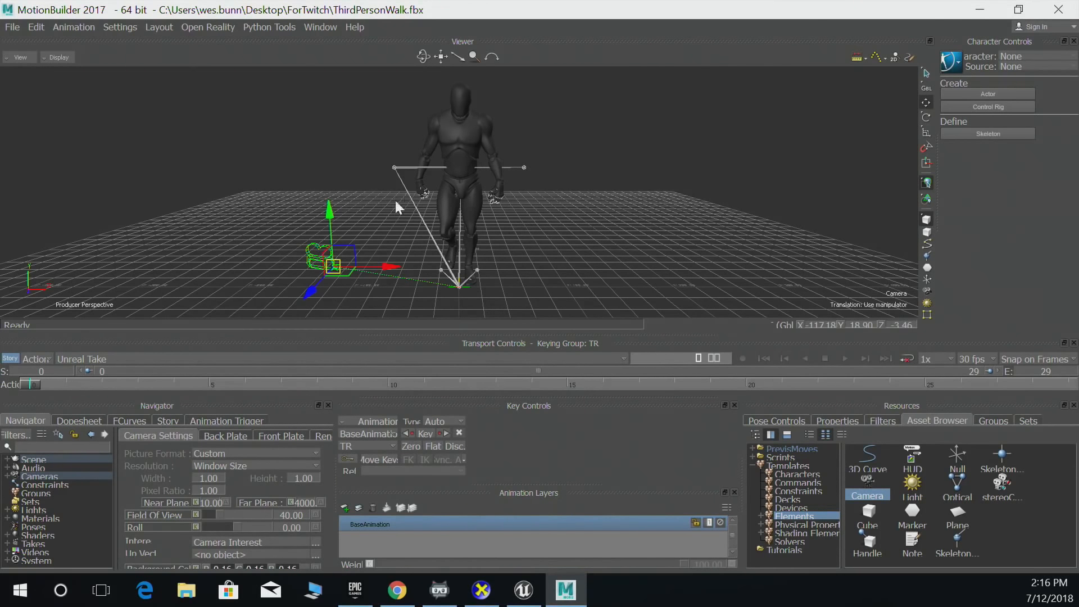
pyautogui.moveTo(328, 215); pyautogui.dragTo(343, 80)
pyautogui.moveTo(373, 133); pyautogui.dragTo(300, 144)
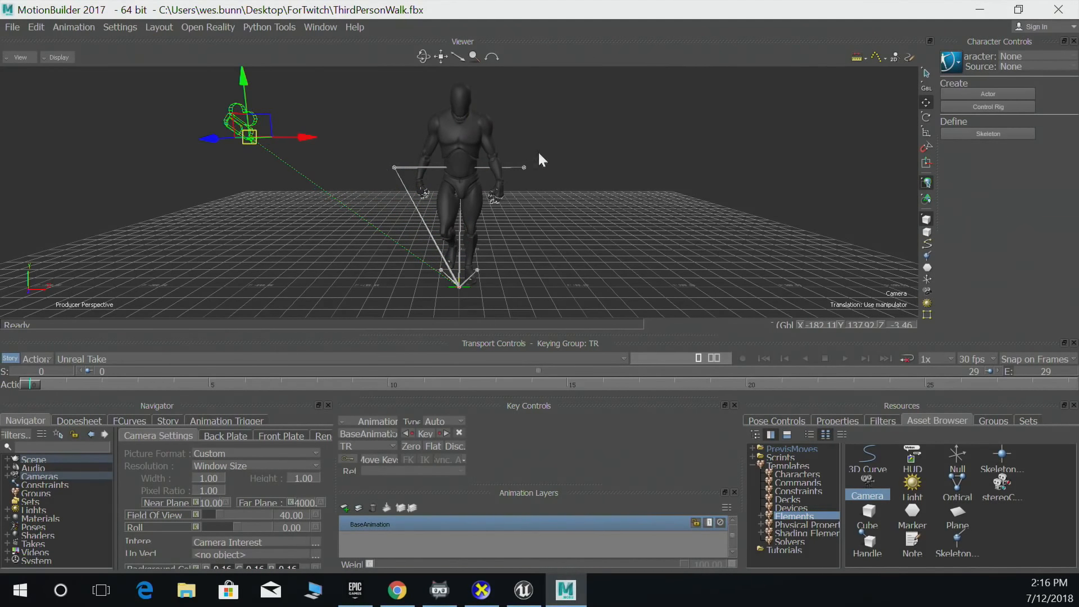
pyautogui.keyDown('ctrl'); pyautogui.keyDown('shift'); pyautogui.moveTo(564, 149); pyautogui.dragTo(457, 147); pyautogui.keyUp('shift'); pyautogui.keyUp('ctrl')
pyautogui.moveTo(401, 127); pyautogui.dragTo(137, 191)
pyautogui.keyDown('ctrl'); pyautogui.keyDown('shift'); pyautogui.moveTo(305, 179); pyautogui.dragTo(261, 184); pyautogui.keyUp('shift'); pyautogui.keyUp('ctrl')
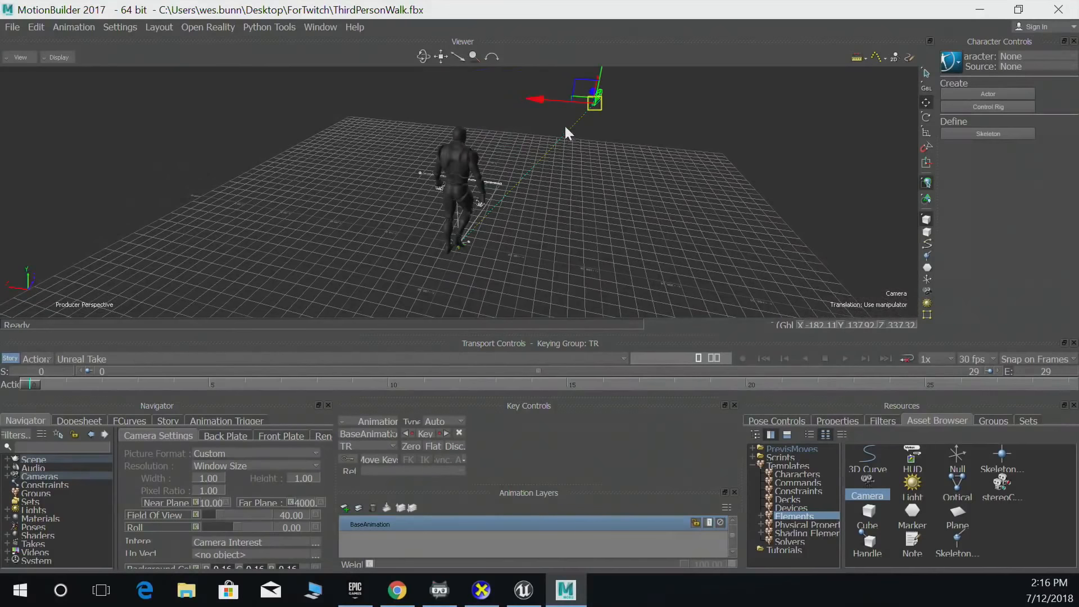
pyautogui.moveTo(546, 99); pyautogui.dragTo(461, 92)
pyautogui.keyDown('ctrl'); pyautogui.keyDown('shift'); pyautogui.moveTo(557, 176); pyautogui.dragTo(631, 160); pyautogui.keyUp('shift'); pyautogui.keyUp('ctrl')
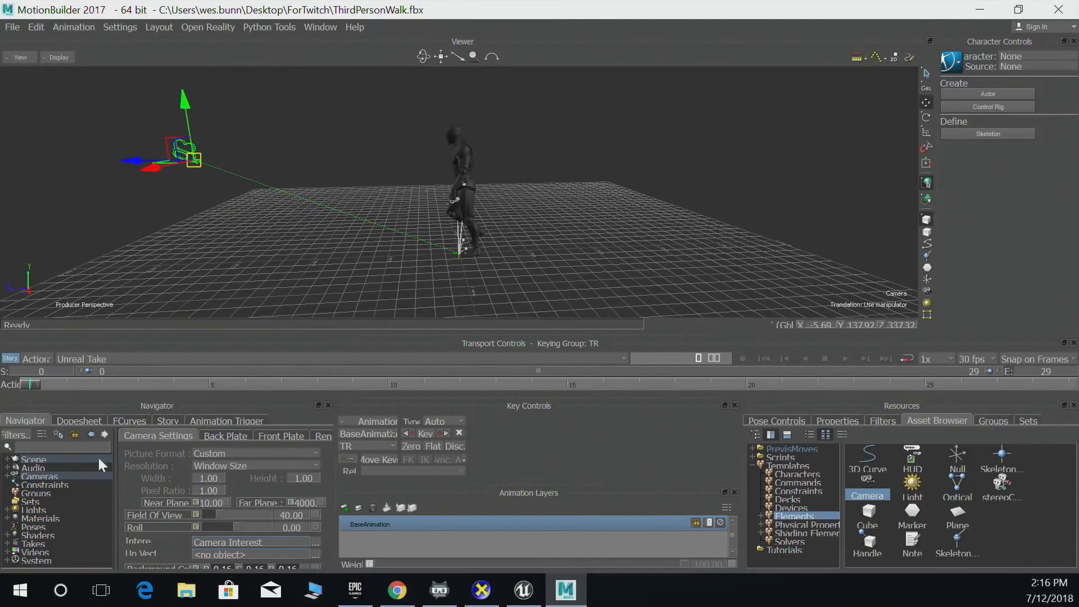
# Find Camera Interest by filtering the scene objects with "in", and raise it to about Y 123 at the character's chest.
pyautogui.click(62, 446)
pyautogui.write('in')
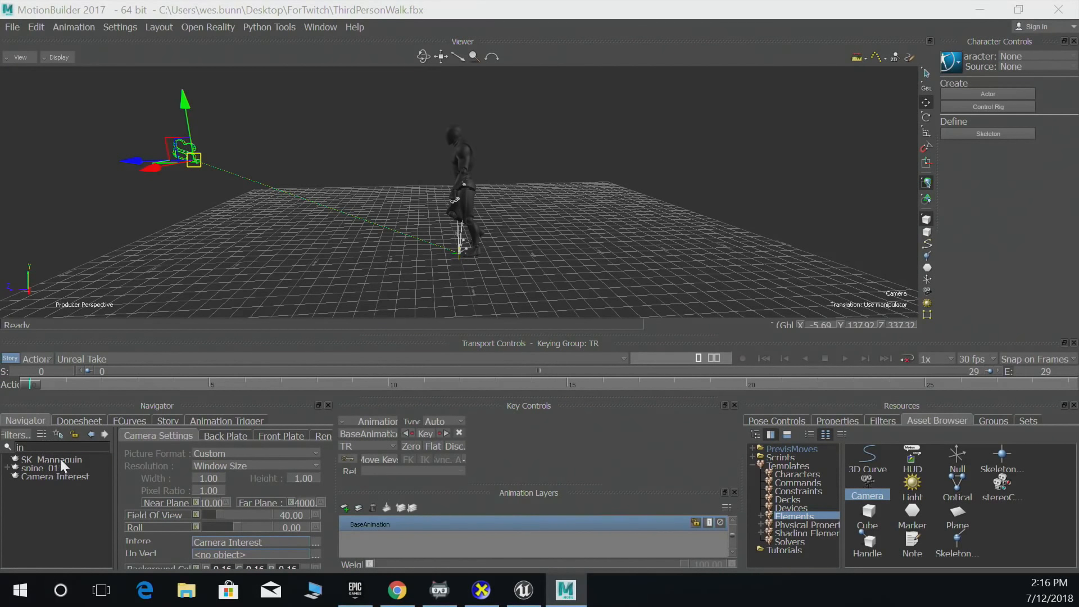
pyautogui.click(68, 476)
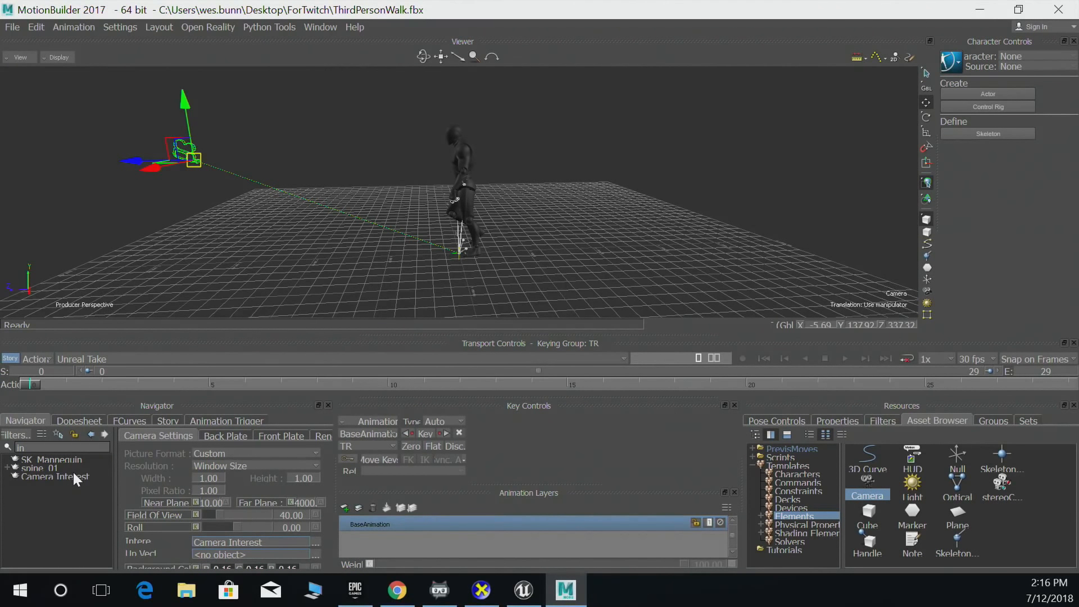
pyautogui.click(73, 475)
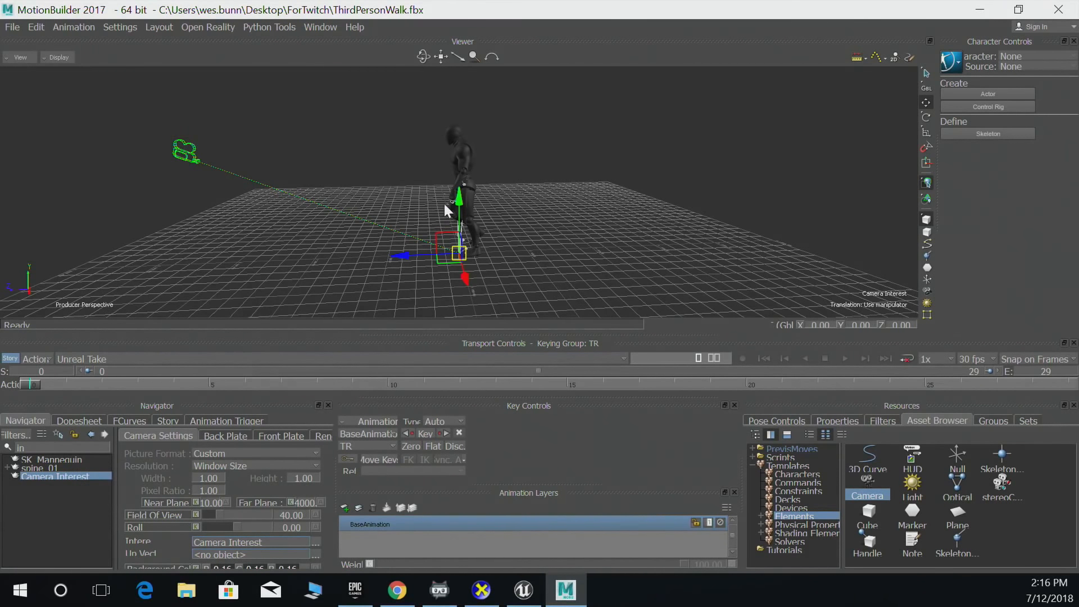
pyautogui.moveTo(456, 201); pyautogui.dragTo(467, 108)
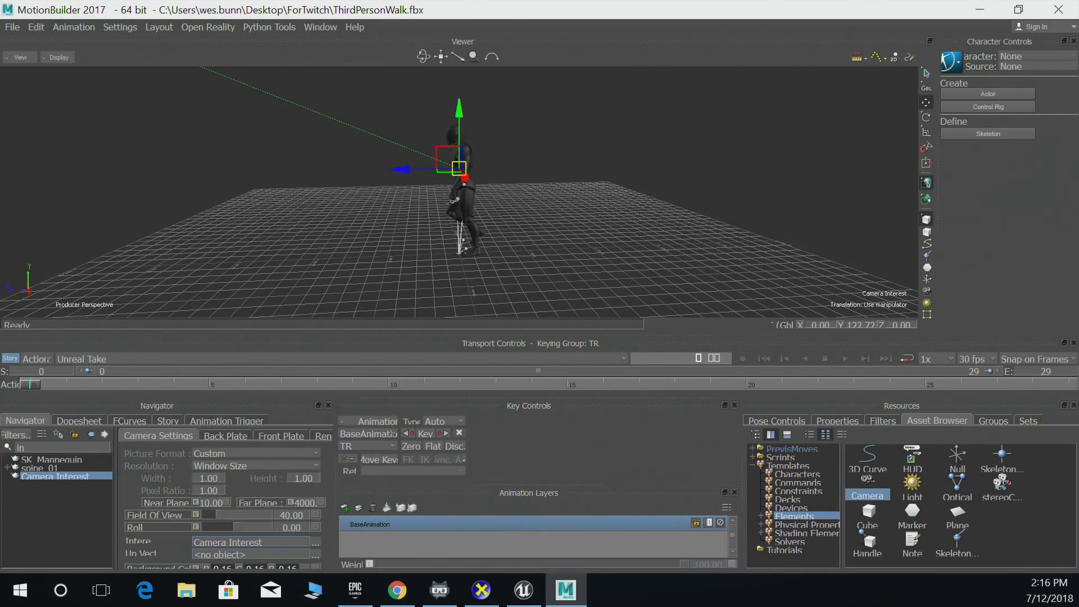
# Select the camera in front of the character and lower it to about Y 220.
pyautogui.scroll(-4, 437, 166)
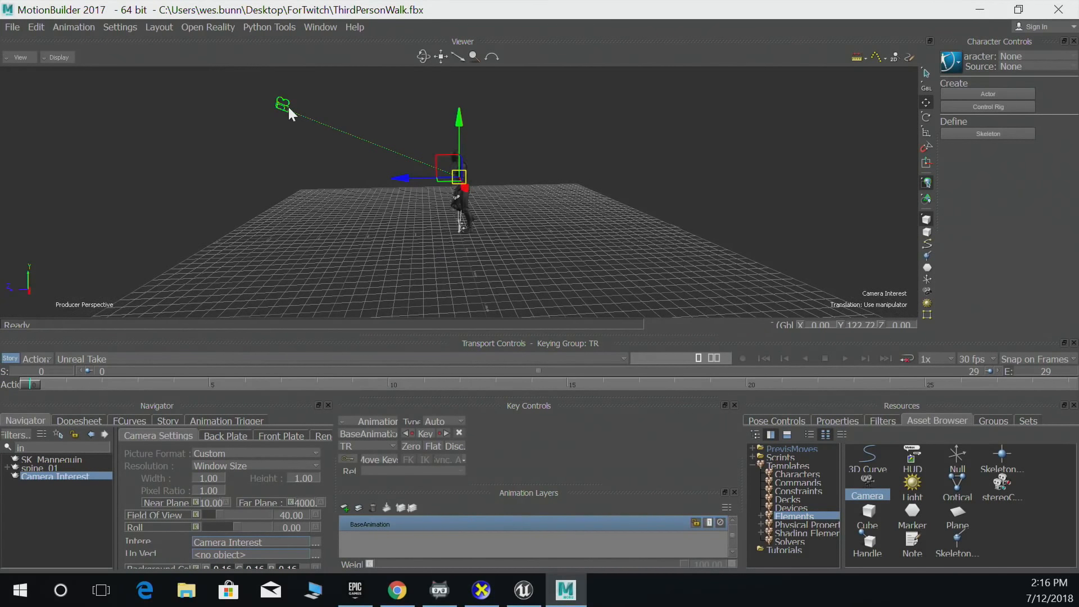
pyautogui.click(284, 104)
pyautogui.scroll(-2, 415, 148)
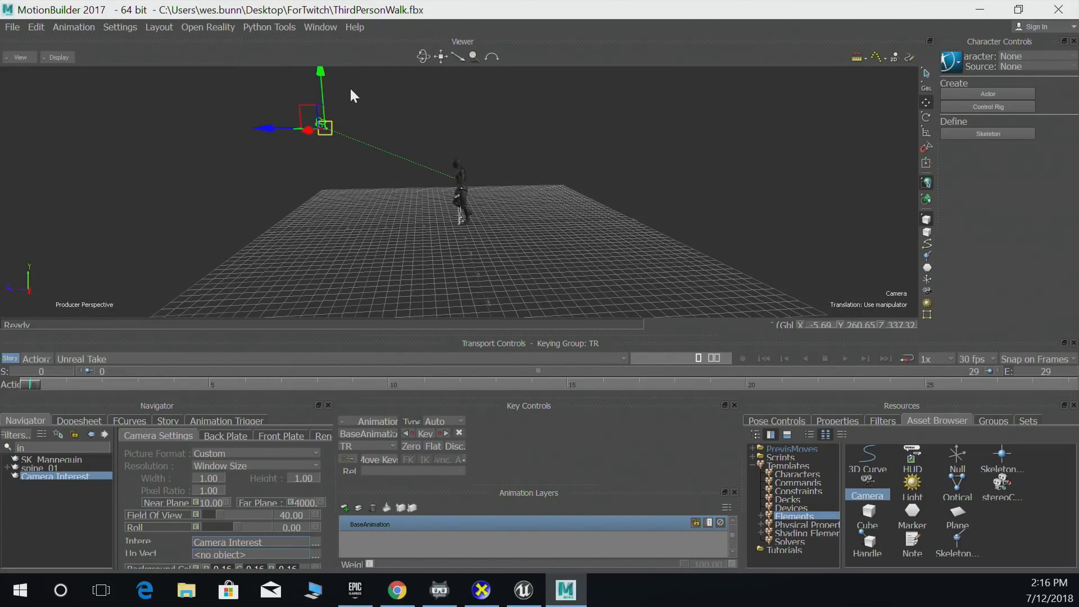
pyautogui.moveTo(322, 74); pyautogui.dragTo(320, 239)
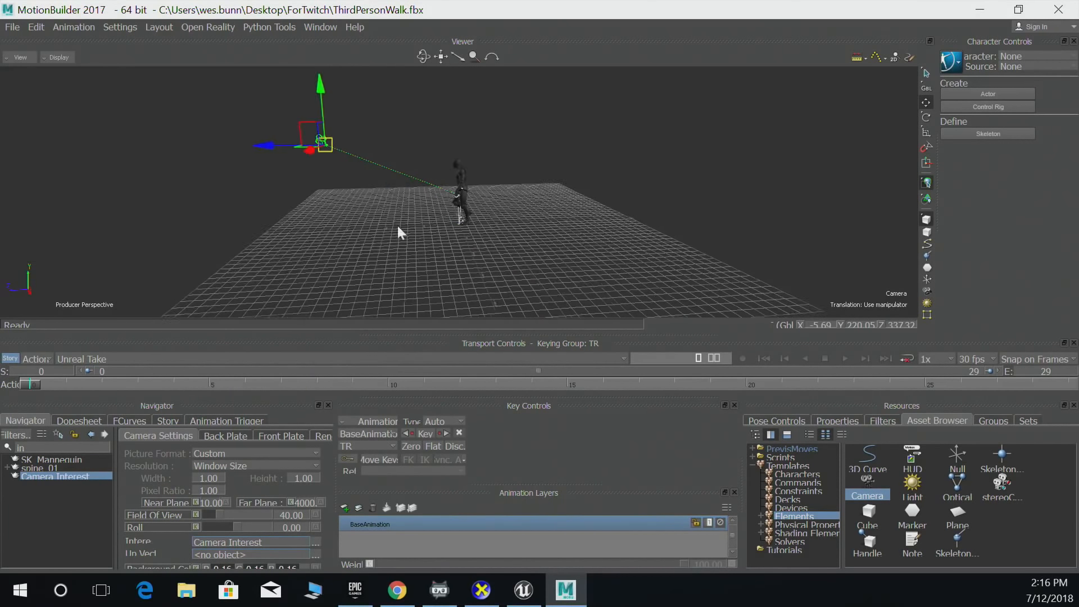
pyautogui.moveTo(397, 224)
pyautogui.keyDown('ctrl'); pyautogui.keyDown('shift'); pyautogui.mouseDown()
pyautogui.moveTo(426, 218)
pyautogui.moveTo(410, 233)
pyautogui.mouseUp(); pyautogui.keyUp('shift'); pyautogui.keyUp('ctrl')
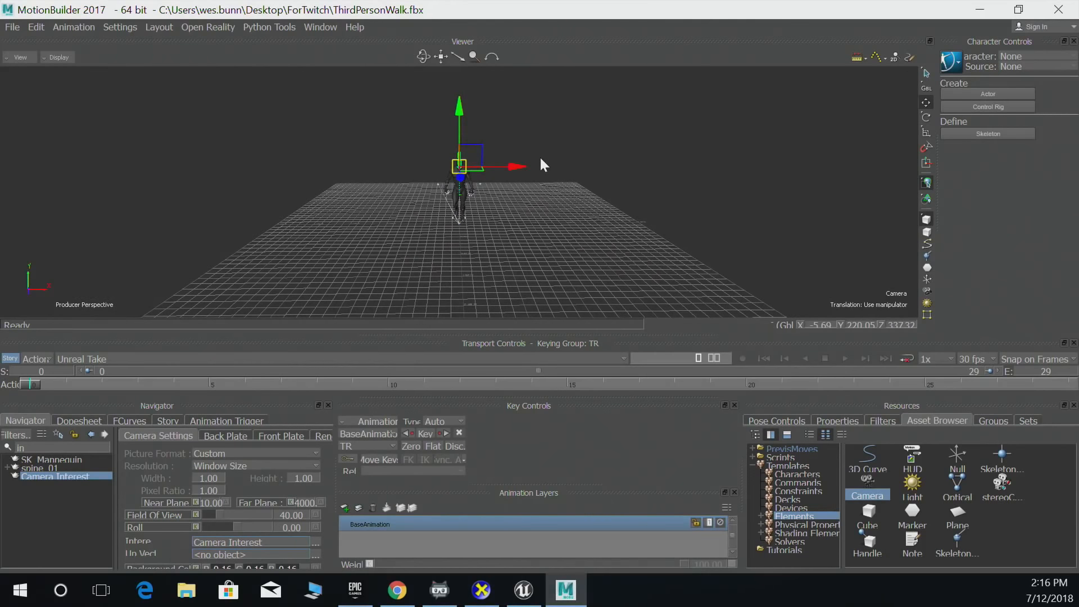
pyautogui.scroll(3, 519, 155)
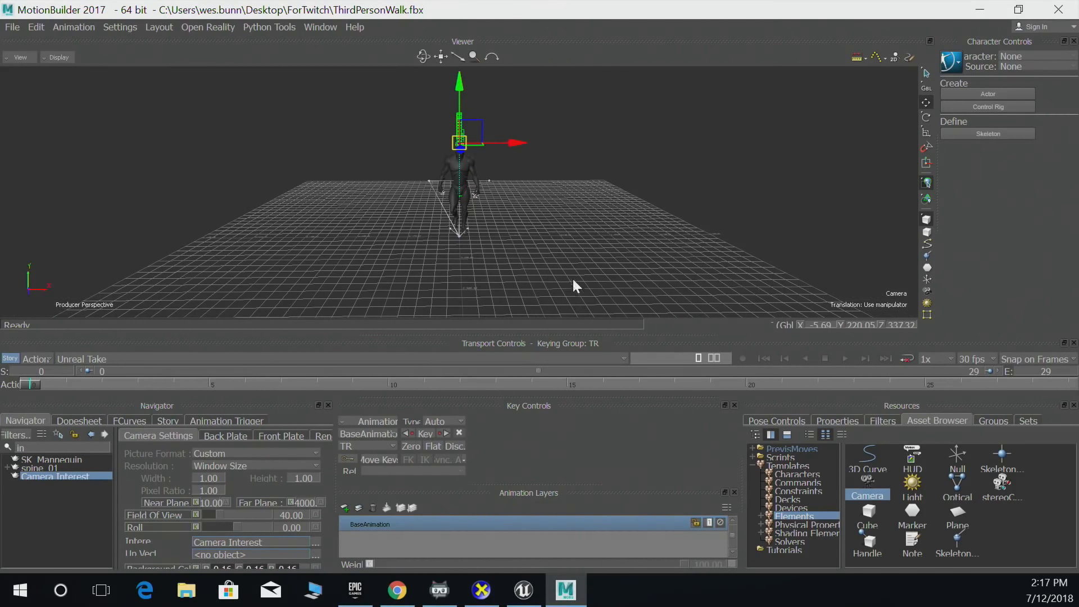
pyautogui.keyDown('ctrl'); pyautogui.keyDown('shift'); pyautogui.moveTo(585, 240); pyautogui.dragTo(500, 248); pyautogui.keyUp('shift'); pyautogui.keyUp('ctrl')
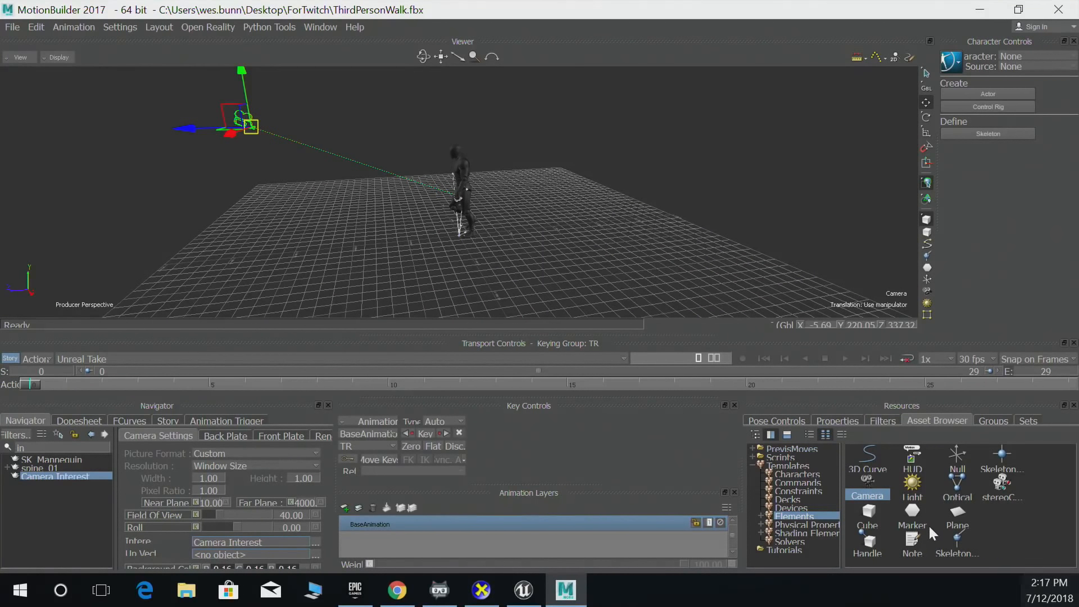
# Add a UE - LiveLink device from the Devices templates to the scene and widen the Navigator to show its stream settings.
pyautogui.click(787, 509)
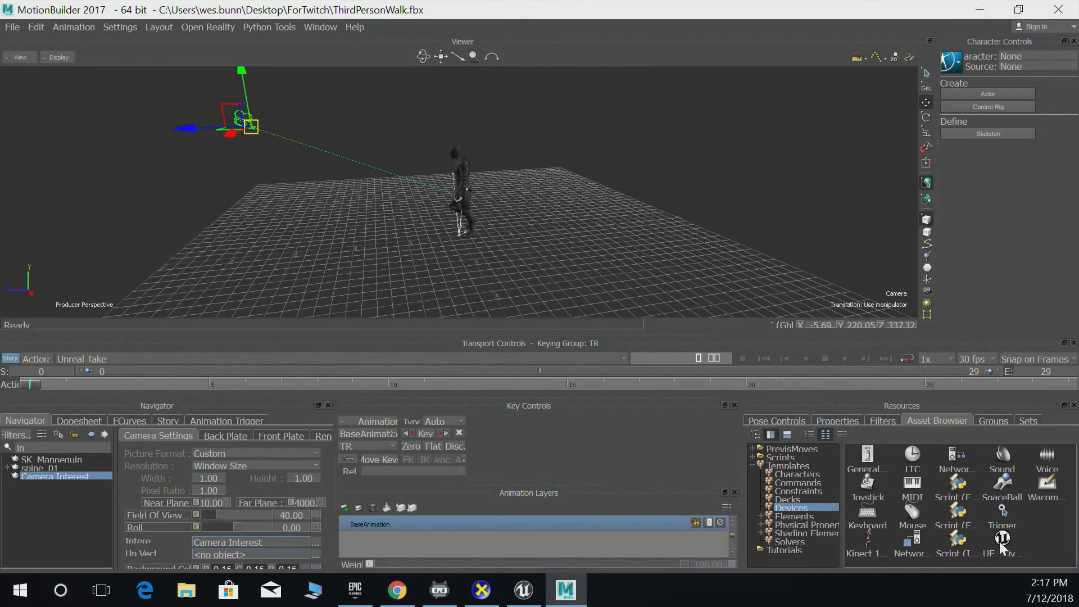
pyautogui.click(1016, 548)
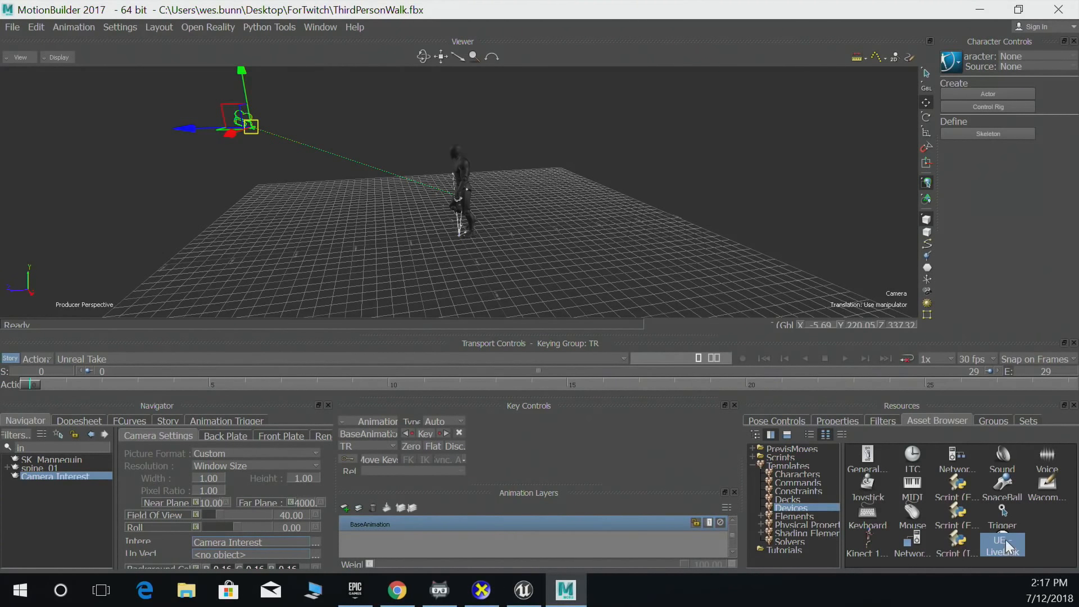
pyautogui.moveTo(1006, 543); pyautogui.dragTo(591, 232)
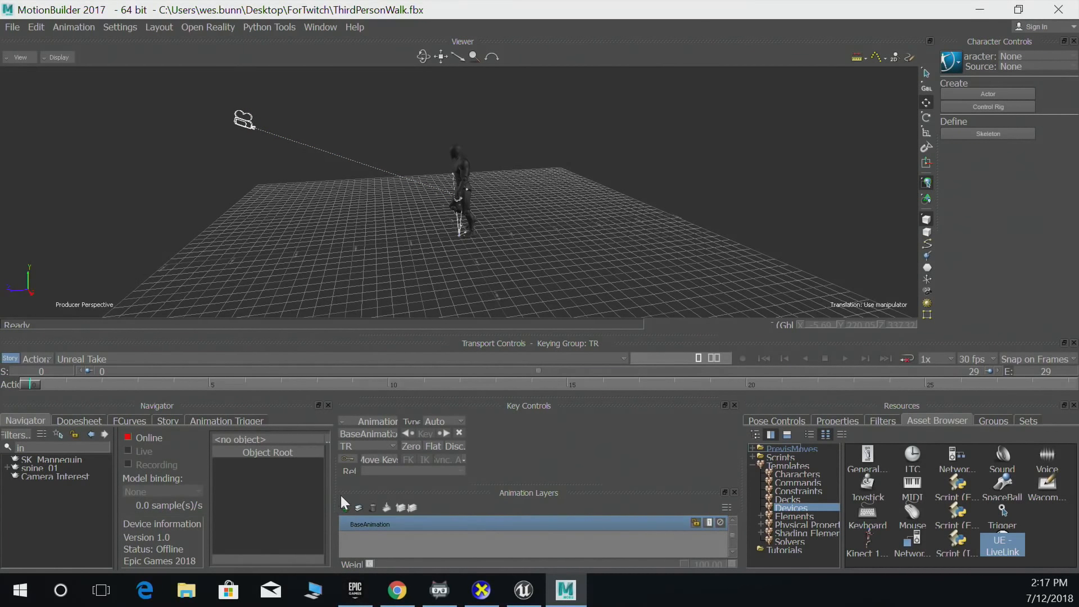
pyautogui.moveTo(344, 498); pyautogui.dragTo(700, 494)
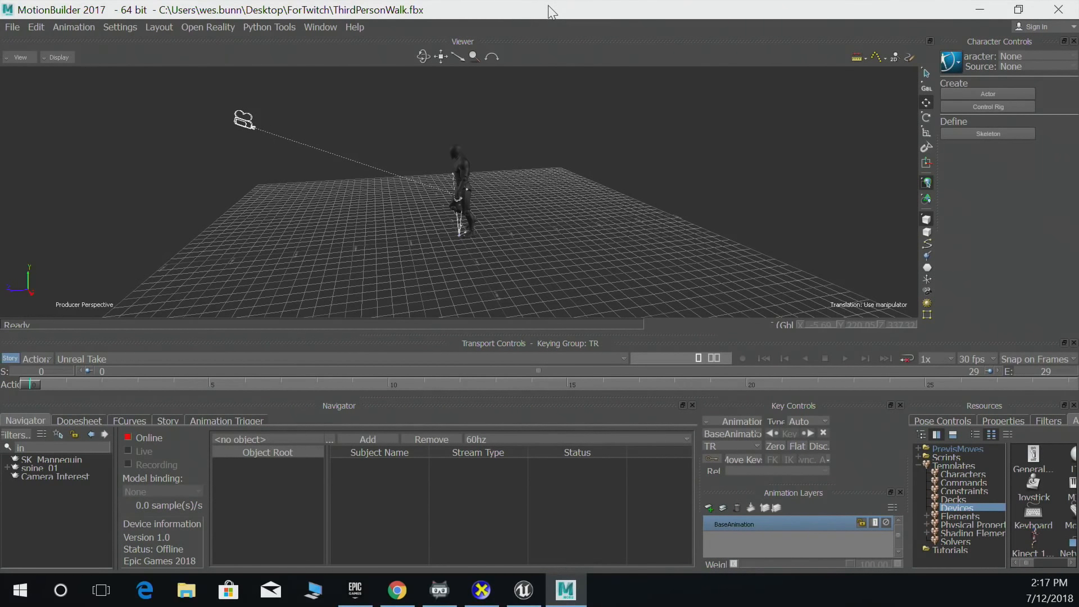
# Restore the MotionBuilder window to a smaller size away from the screen edge and widen the Navigator so the device's object picker is reachable.
pyautogui.click(329, 439)
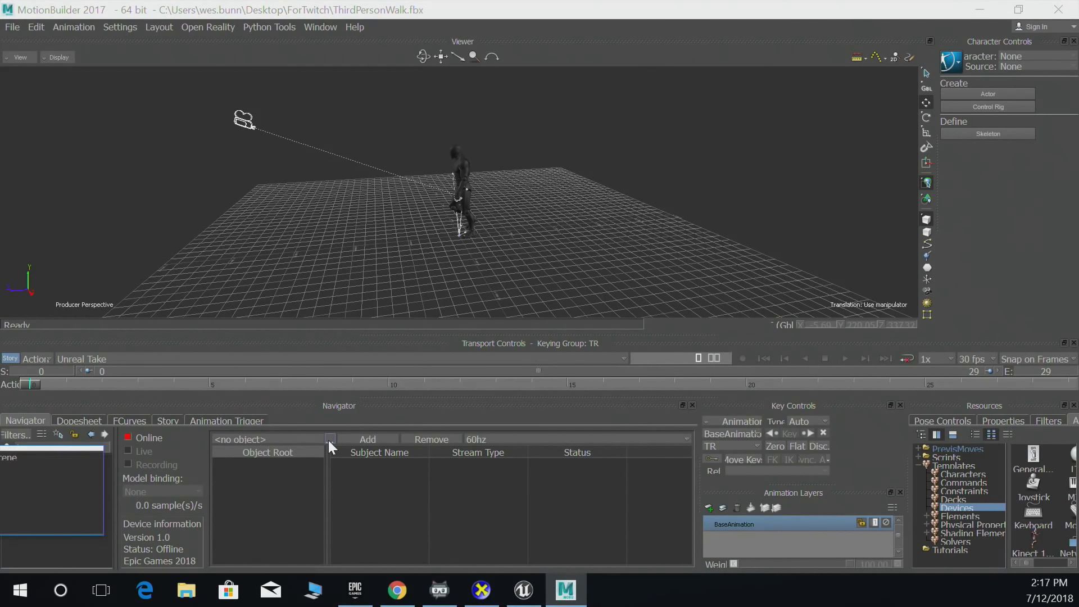
pyautogui.click(1027, 15)
pyautogui.moveTo(745, 125); pyautogui.dragTo(474, 51)
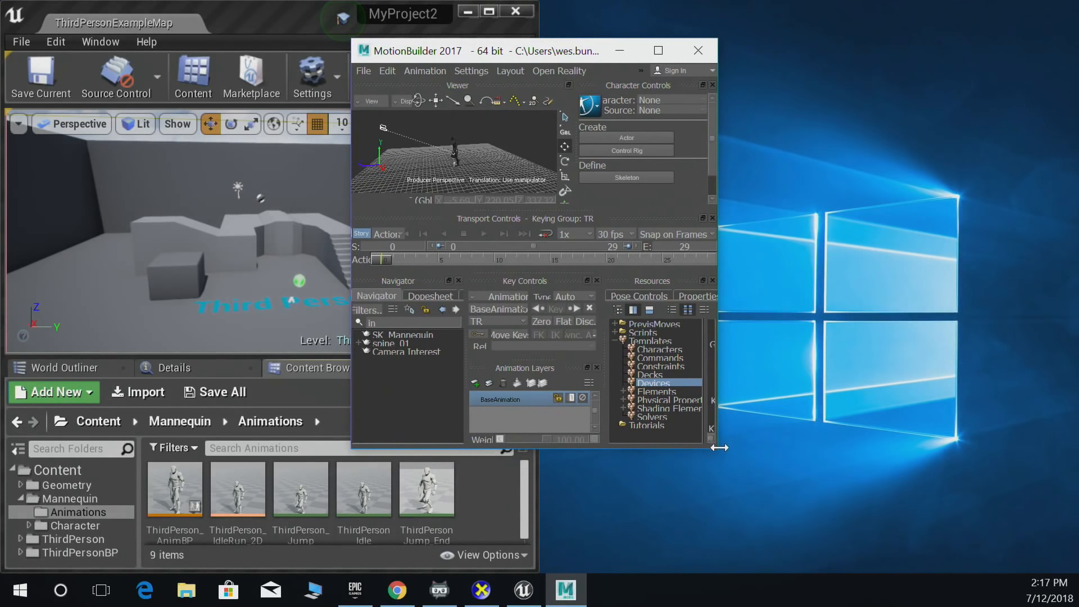
pyautogui.moveTo(718, 448); pyautogui.dragTo(971, 542)
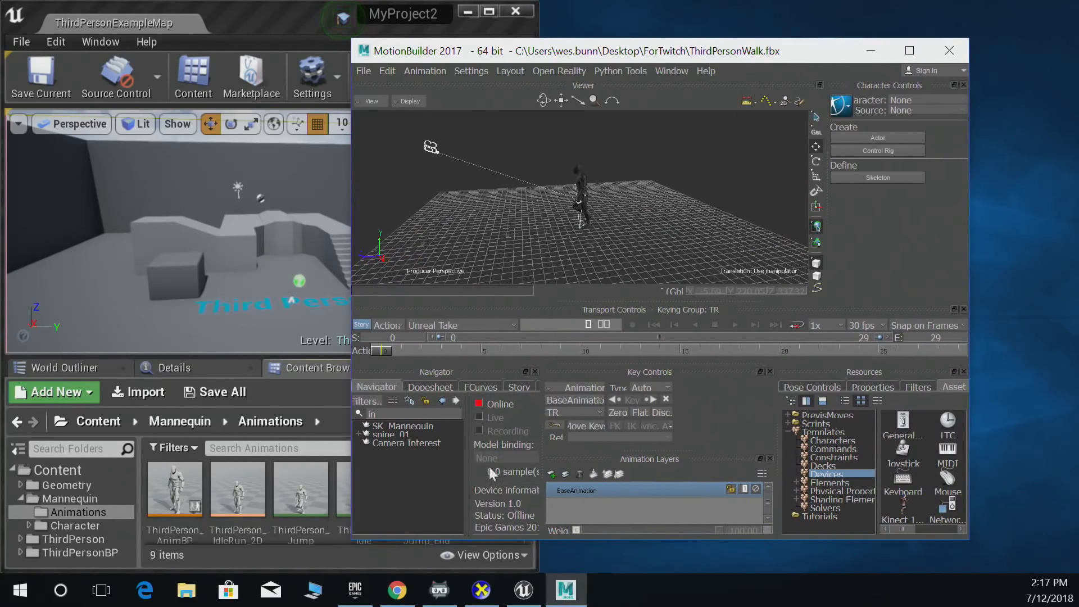
pyautogui.moveTo(543, 450); pyautogui.dragTo(764, 447)
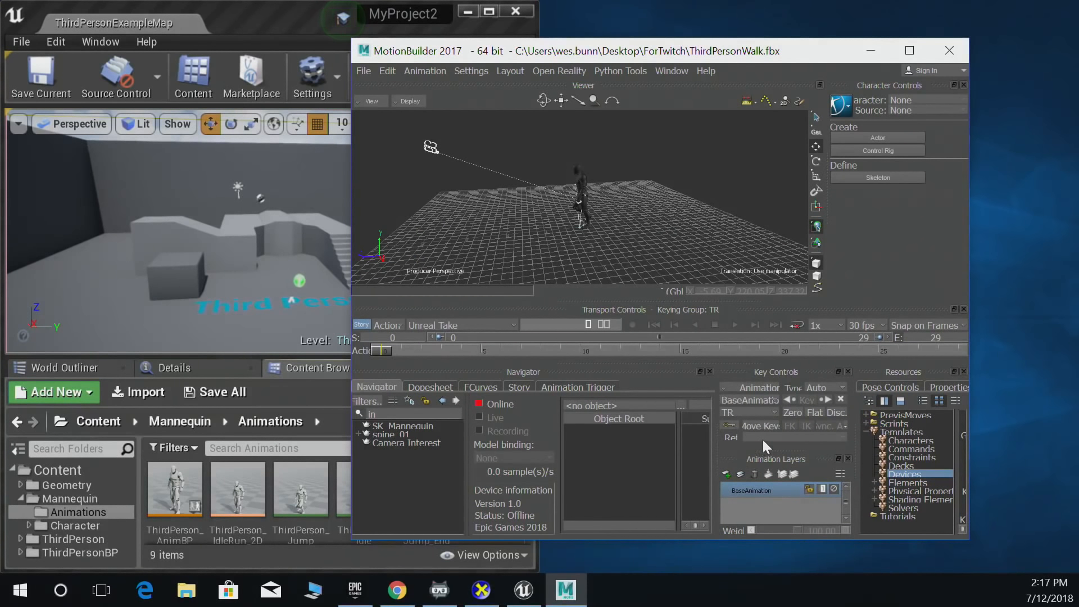
# Choose root and Camera as the LiveLink device's stream objects, close the object picker and maximize the MotionBuilder window.
pyautogui.click(678, 405)
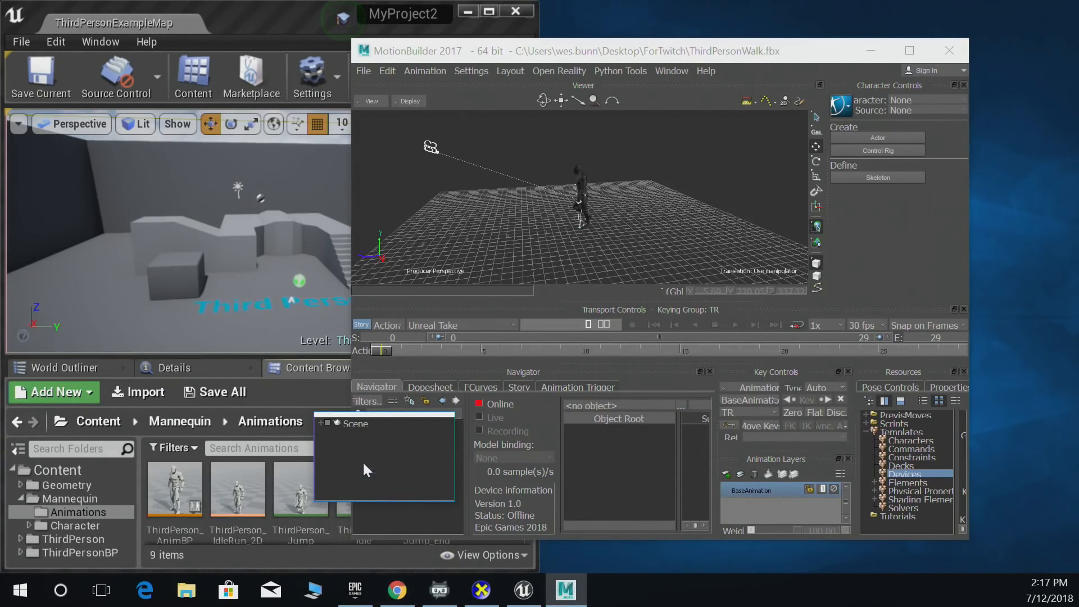
pyautogui.click(322, 421)
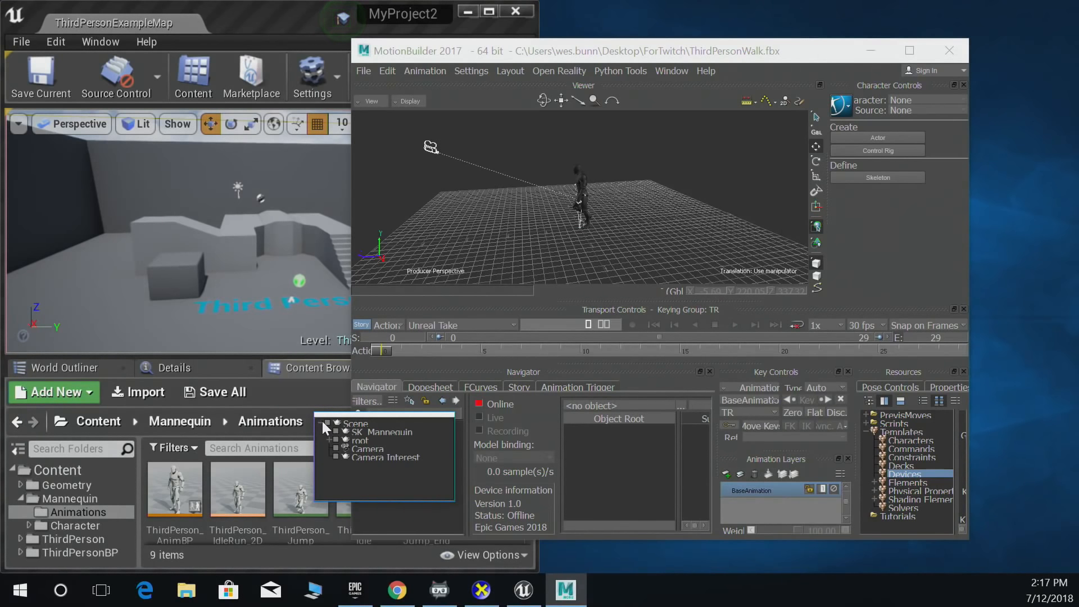
pyautogui.click(336, 438)
pyautogui.click(336, 448)
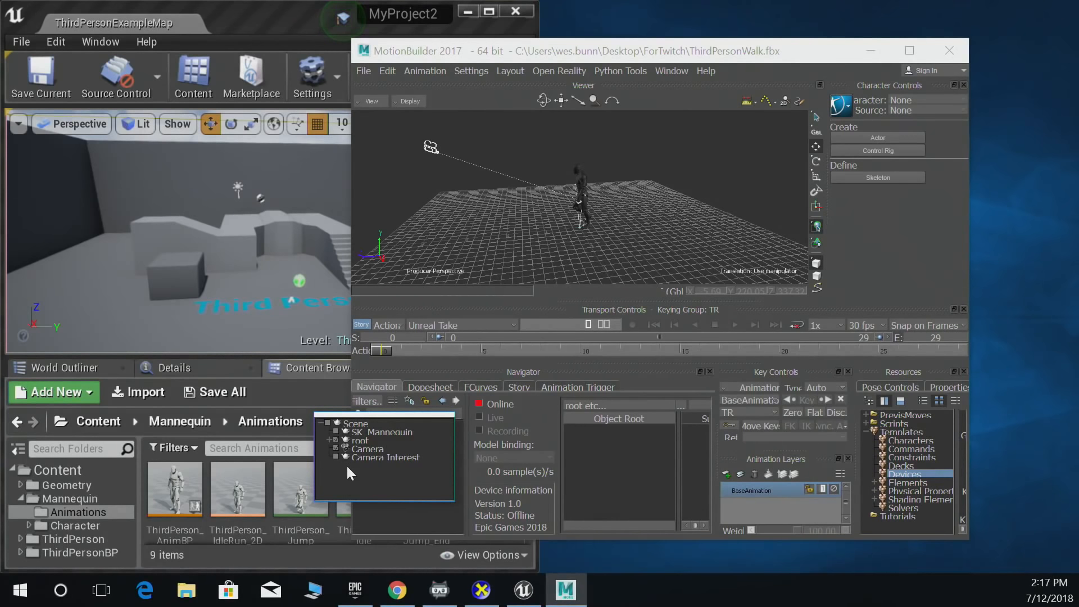
pyautogui.press('Escape')
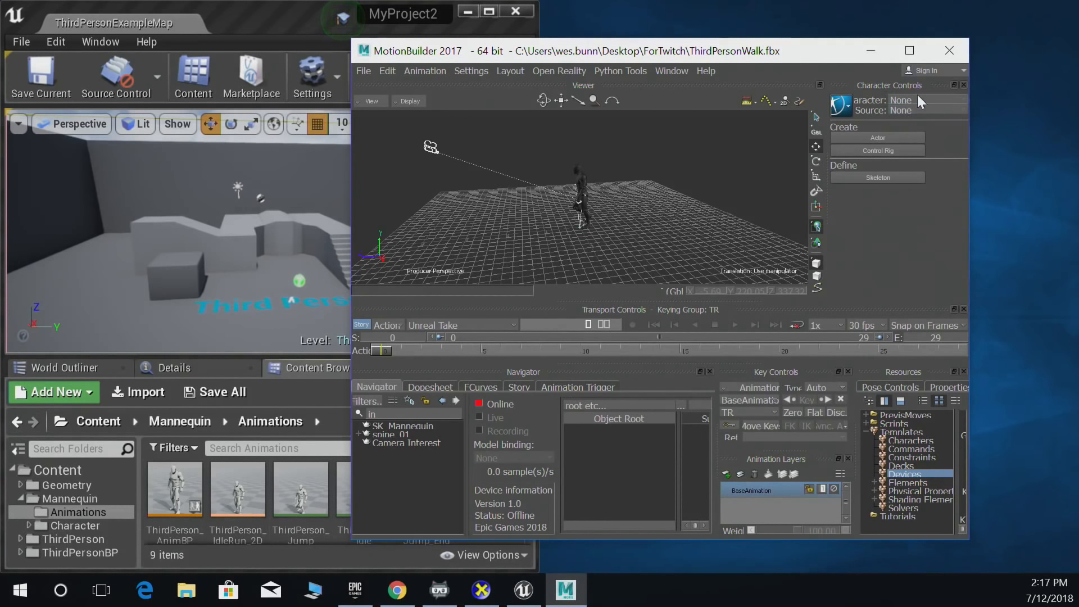
pyautogui.click(909, 50)
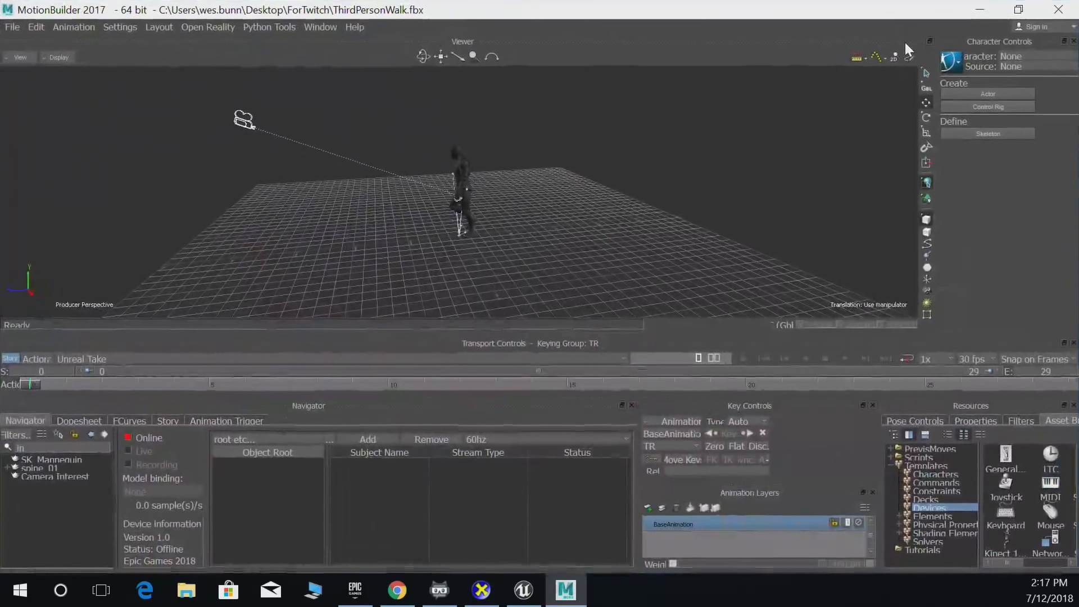
# Add the chosen root and Camera objects to the LiveLink device's stream list.
pyautogui.click(380, 439)
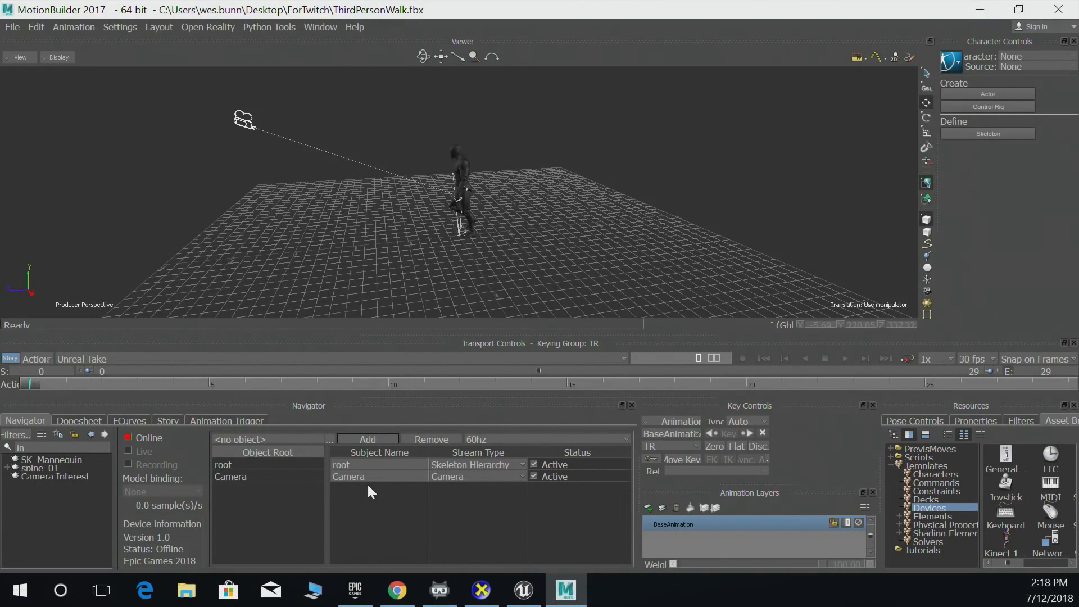
pyautogui.keyDown('alt'); pyautogui.moveTo(706, 193); pyautogui.dragTo(736, 191); pyautogui.keyUp('alt')
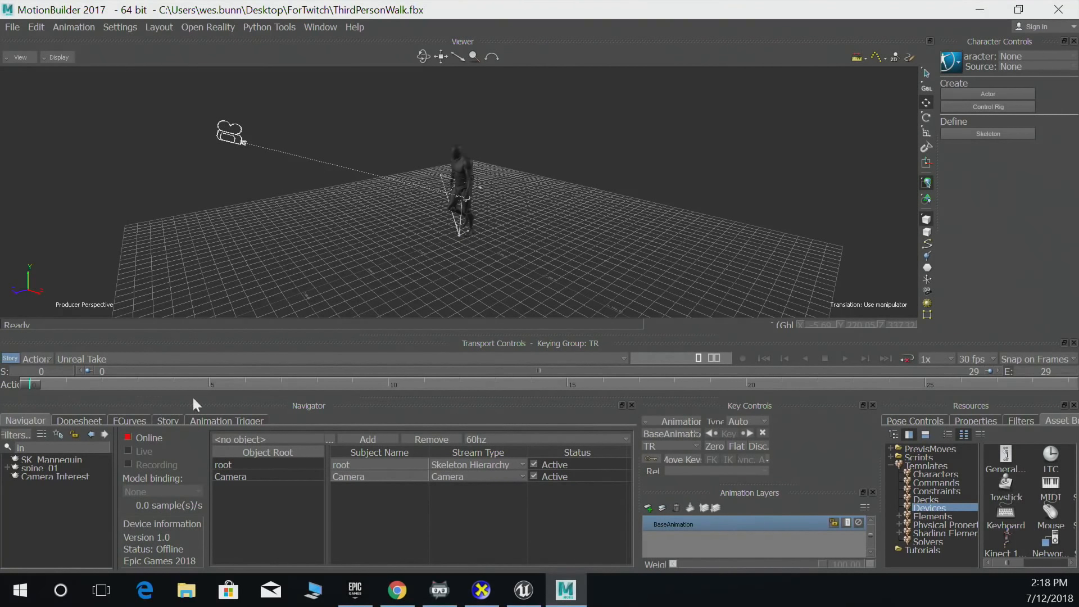
pyautogui.click(331, 440)
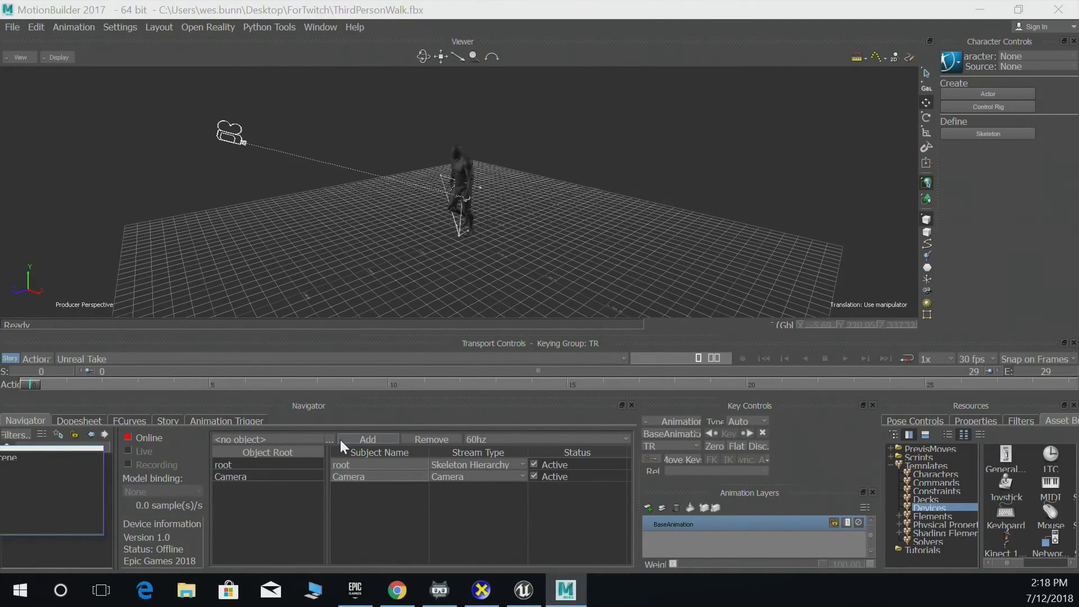
pyautogui.write('in')
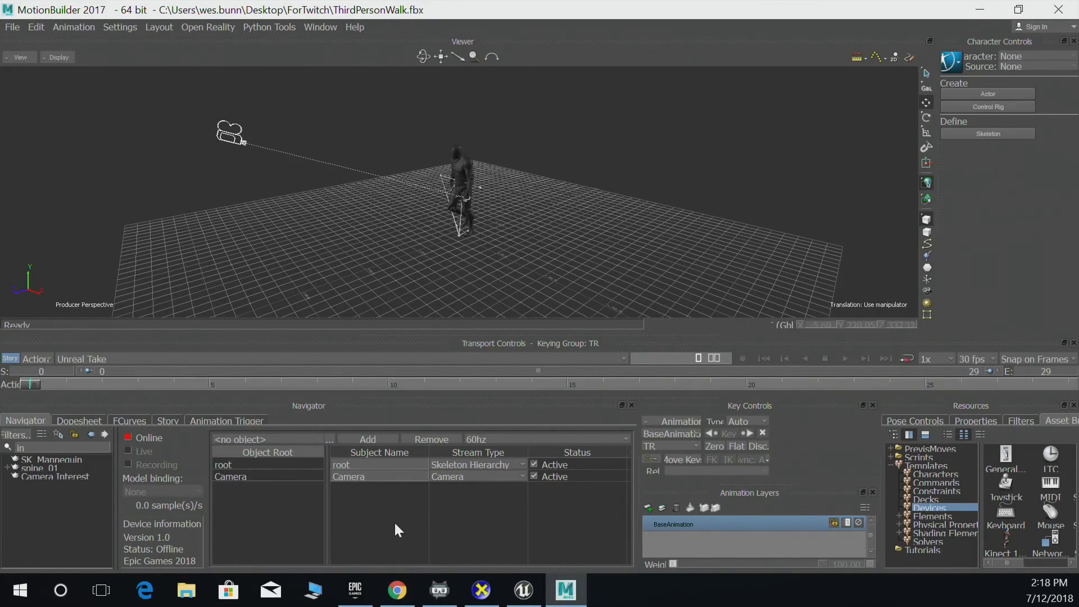
# Rename the root object's stream subject to Character, and bring the LiveLink device online.
pyautogui.click(397, 464)
pyautogui.doubleClick(384, 461)
pyautogui.write('Character')
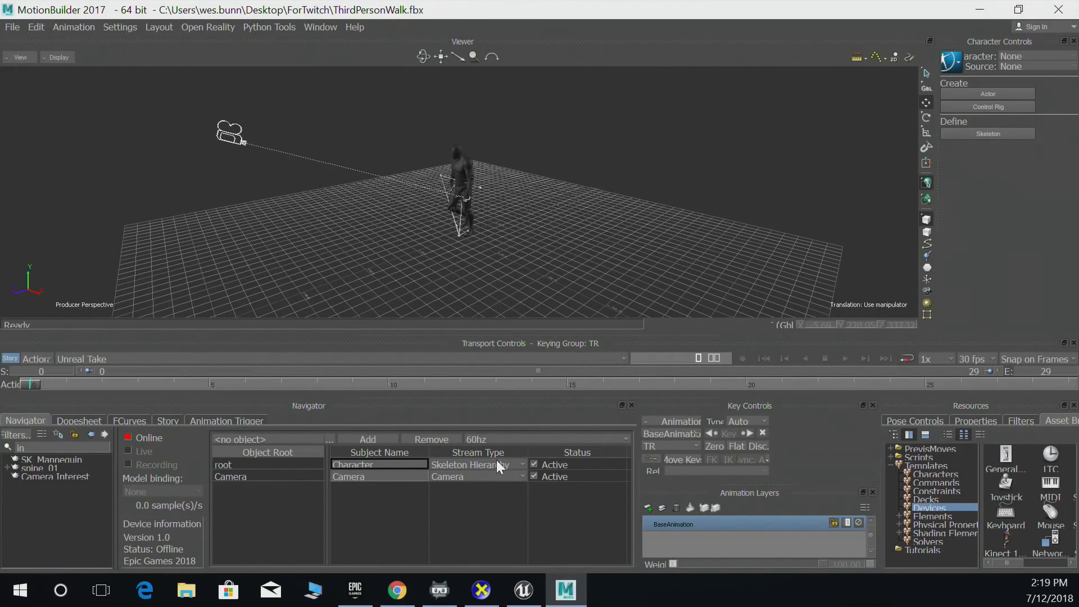
pyautogui.click(521, 466)
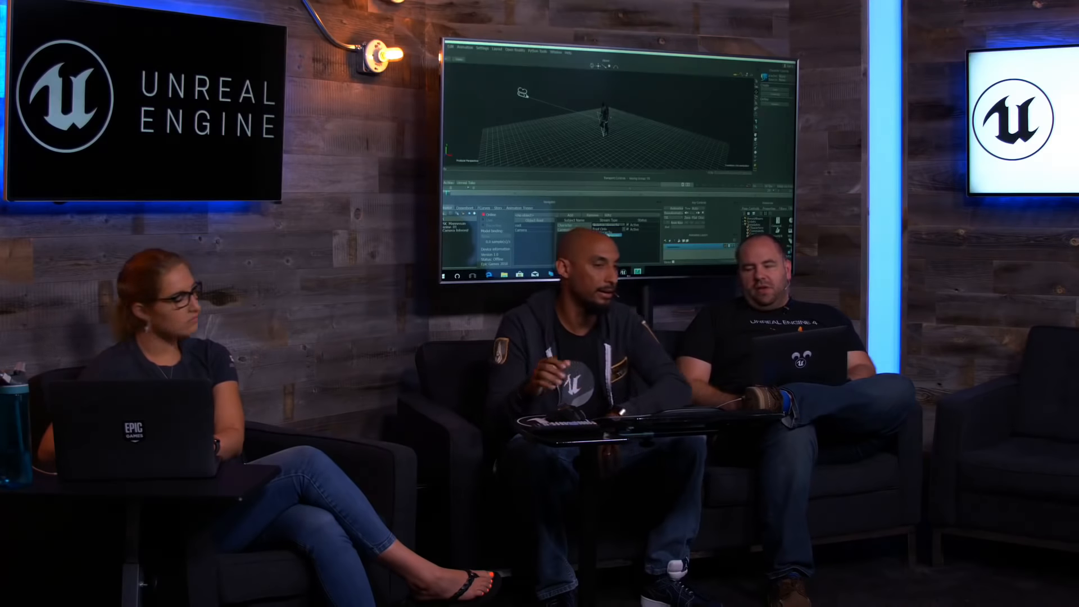
pyautogui.click(607, 236)
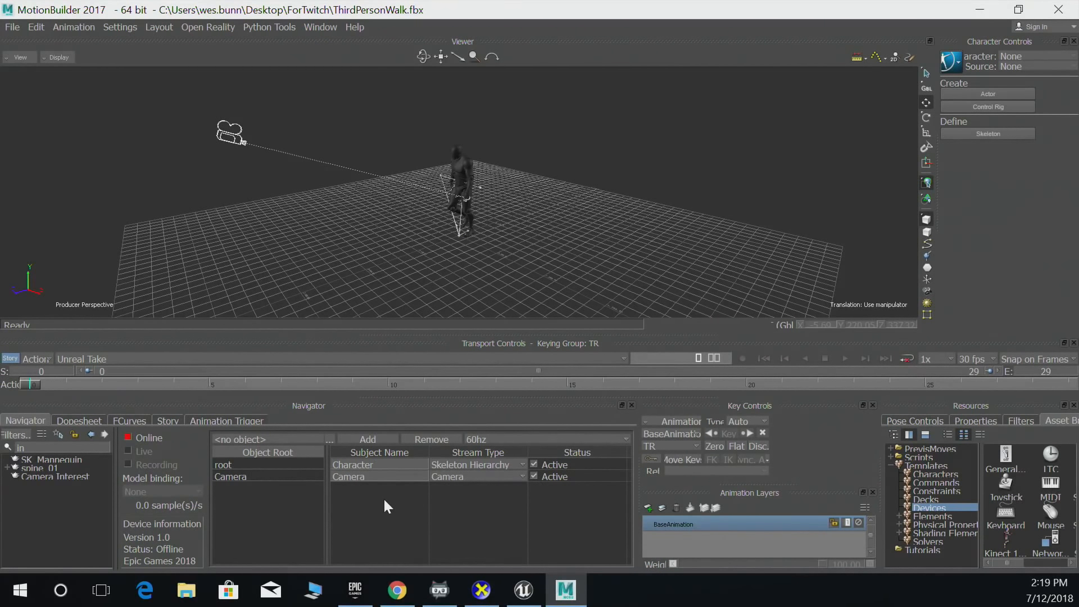
pyautogui.click(127, 438)
# Clear the Navigator filter and enable Always refresh viewer in the System profiling settings.
pyautogui.doubleClick(36, 446)
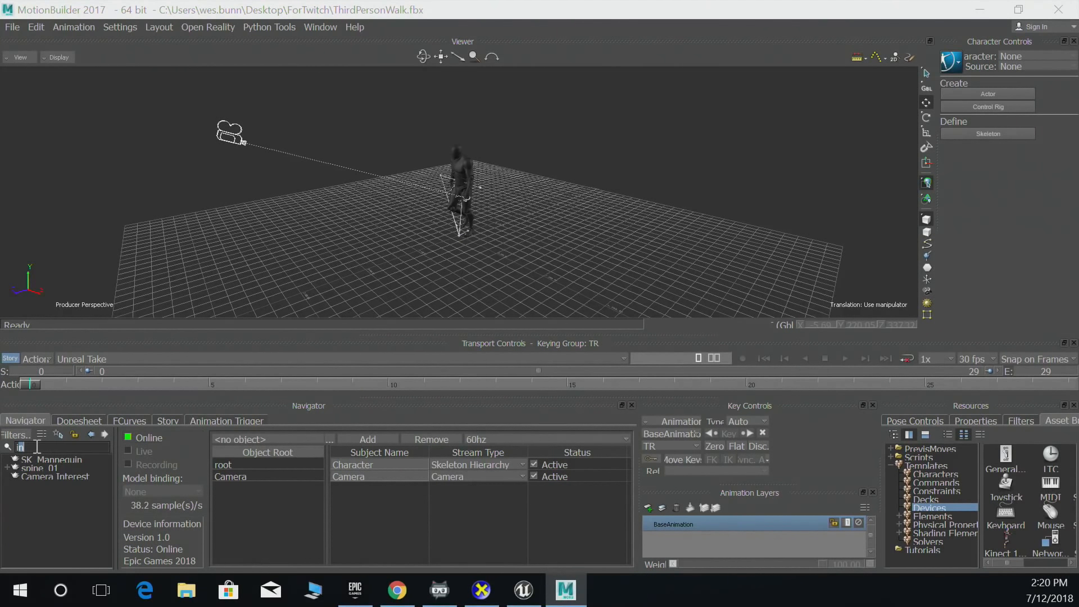
pyautogui.press('BackSpace')
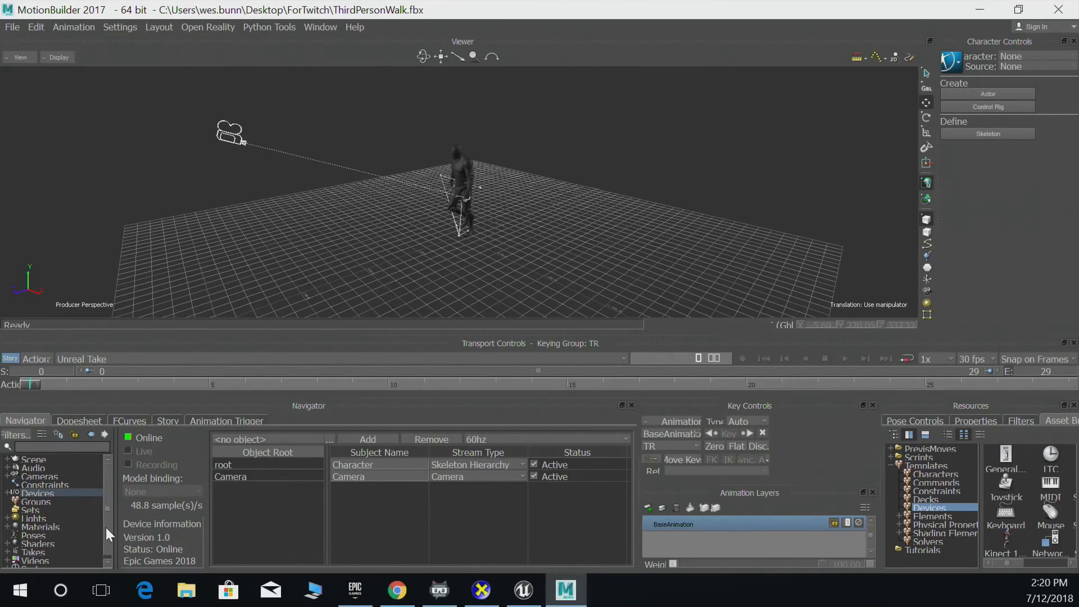
pyautogui.scroll(-1, 106, 535)
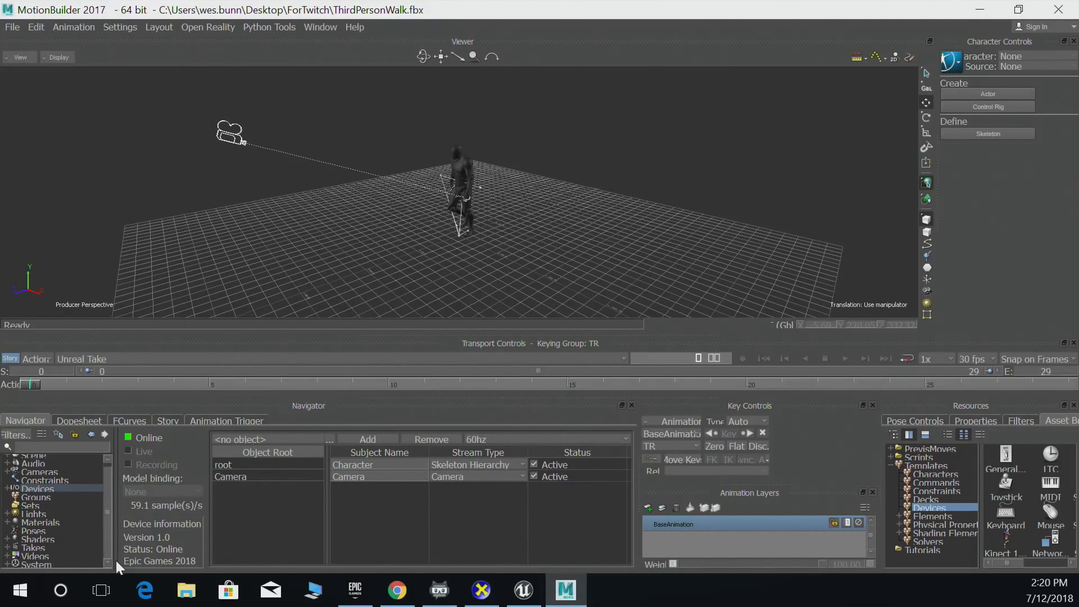
pyautogui.click(51, 565)
pyautogui.doubleClick(48, 562)
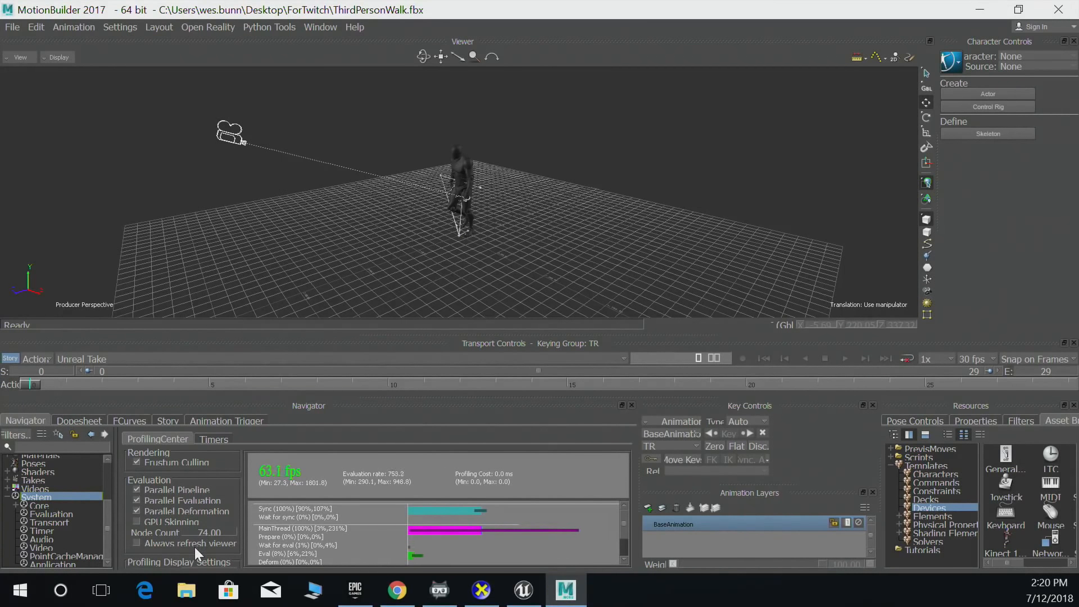
pyautogui.click(136, 543)
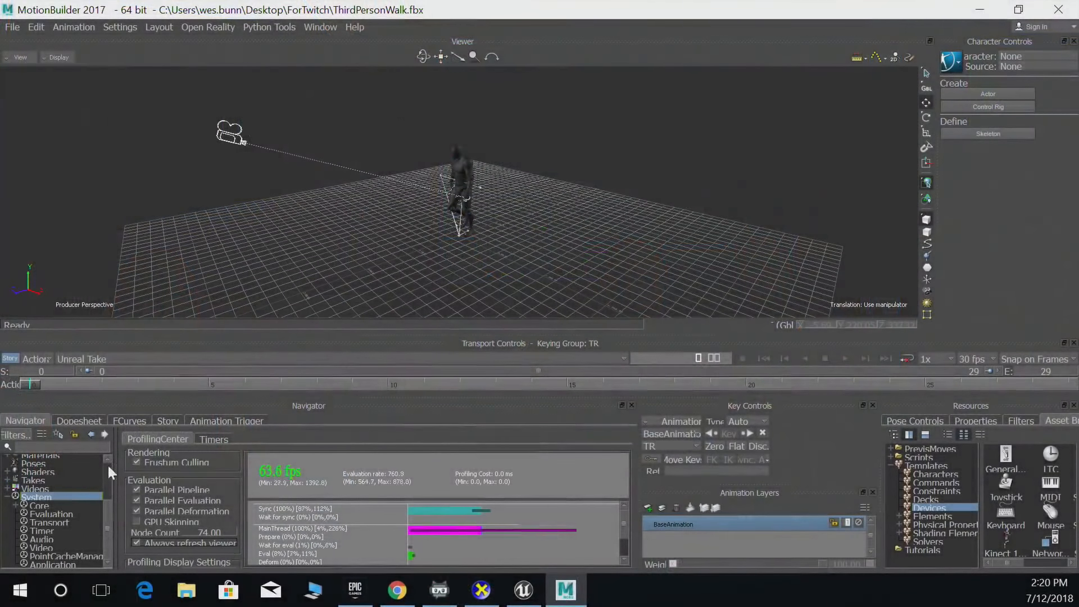
# Show the UE - LiveLink device's settings again and snap the MotionBuilder window beside the Unreal Editor.
pyautogui.scroll(3, 63, 498)
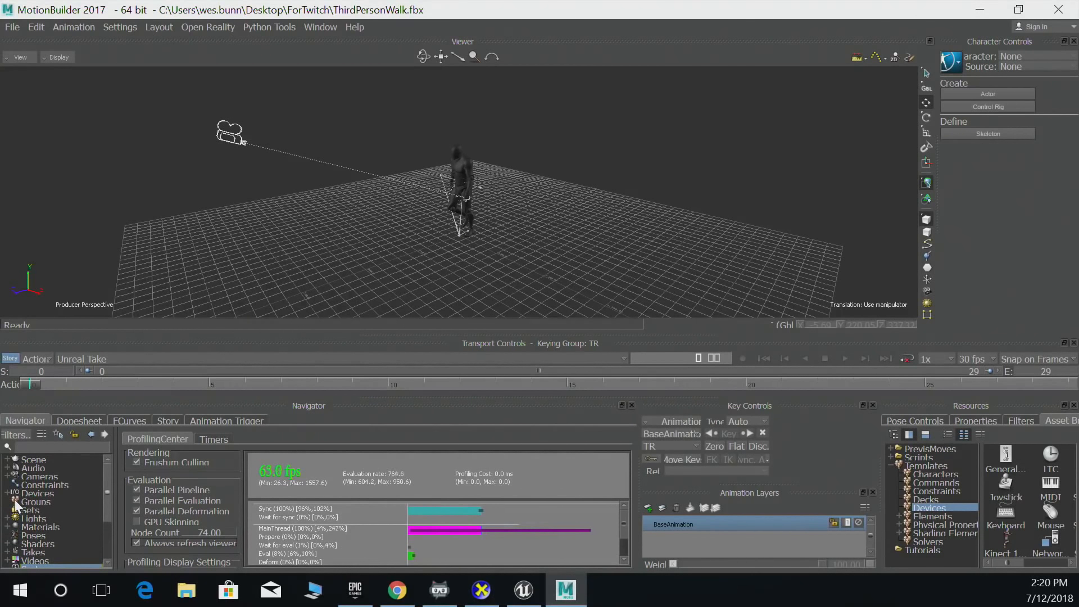
pyautogui.click(9, 494)
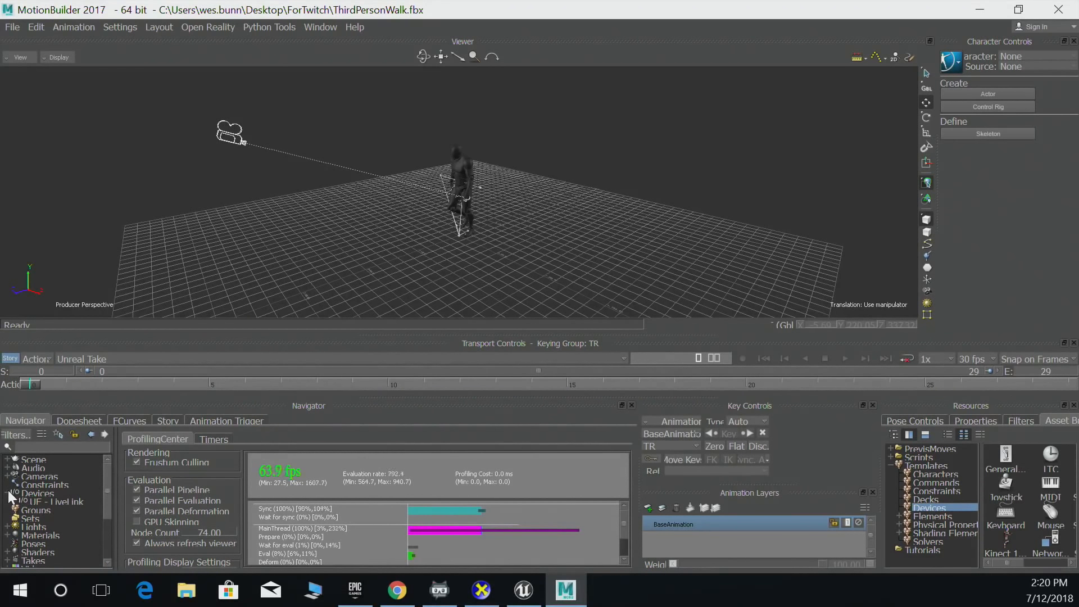
pyautogui.click(51, 501)
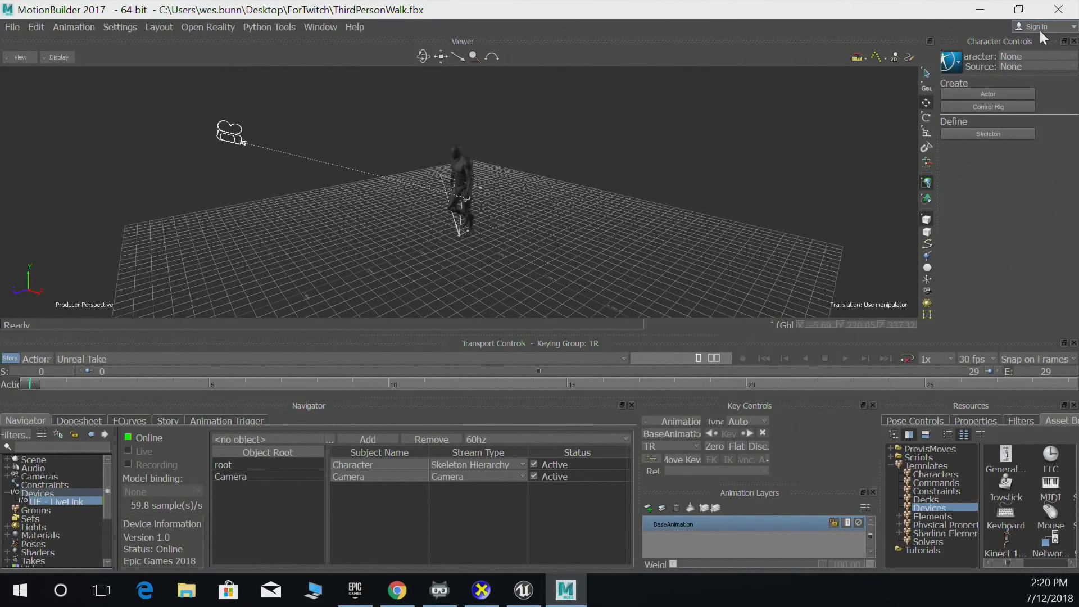
pyautogui.click(1018, 10)
pyautogui.press('super+Right')
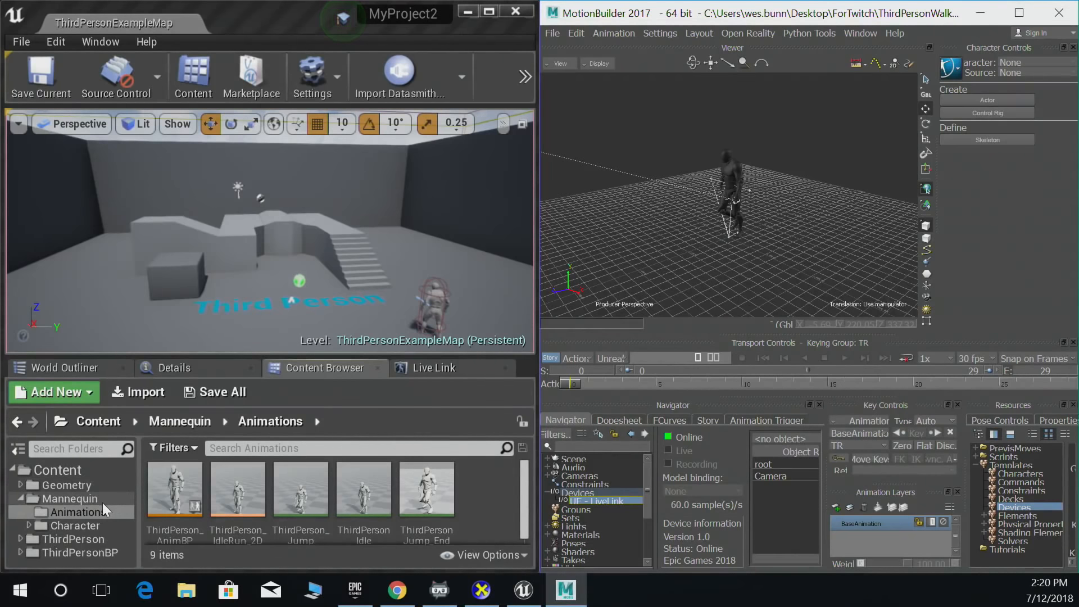
# Switch to the Unreal Editor, add the Mobu Live Link message bus source and inspect its listed subjects.
pyautogui.click(429, 372)
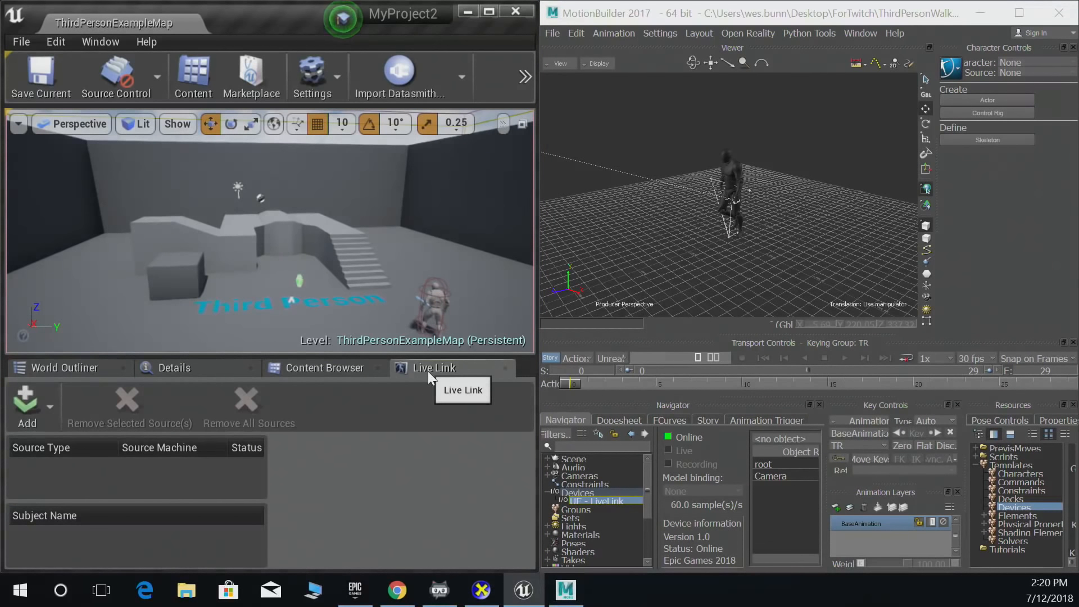
pyautogui.click(21, 417)
pyautogui.moveTo(54, 452)
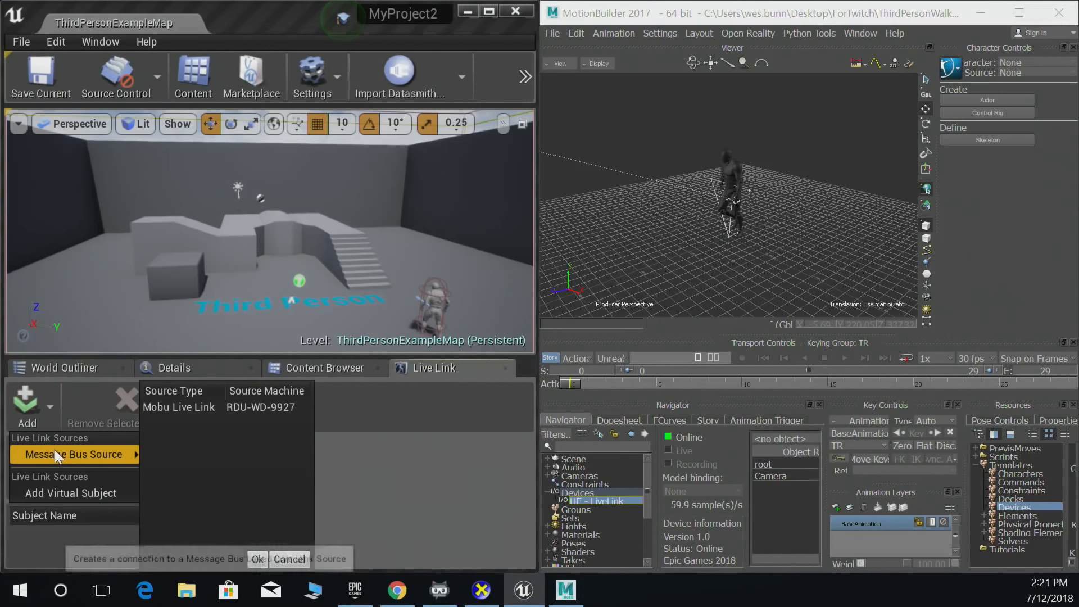
pyautogui.click(190, 410)
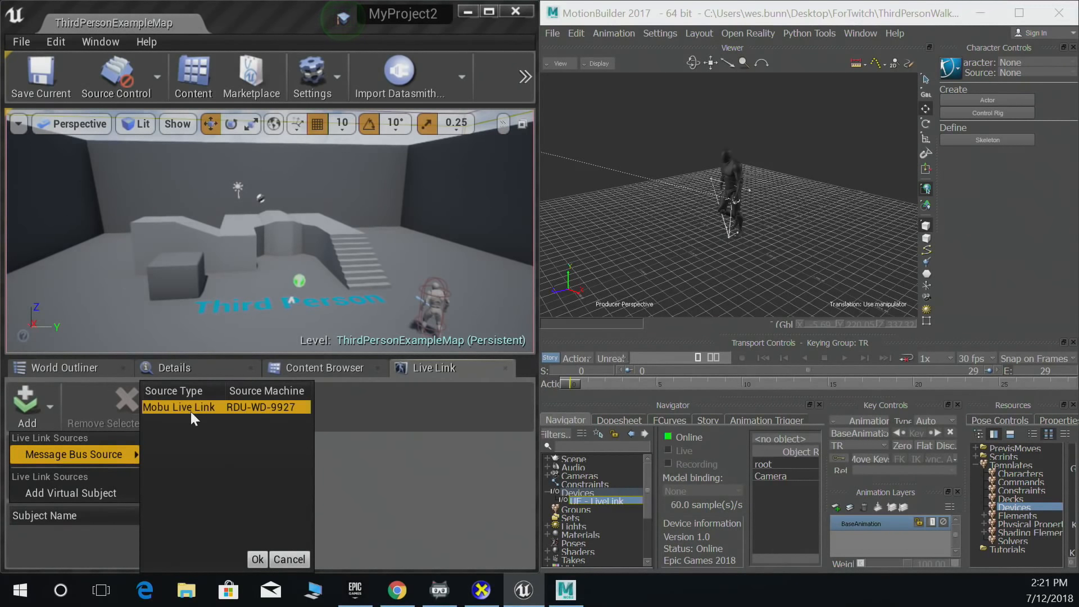
pyautogui.click(257, 560)
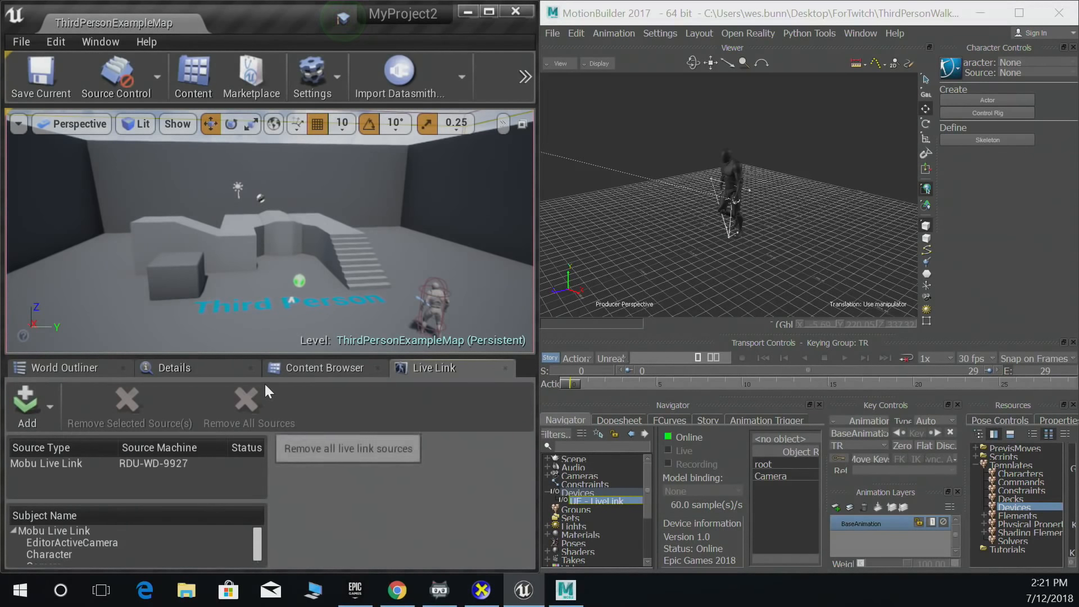
pyautogui.moveTo(238, 346); pyautogui.dragTo(239, 249)
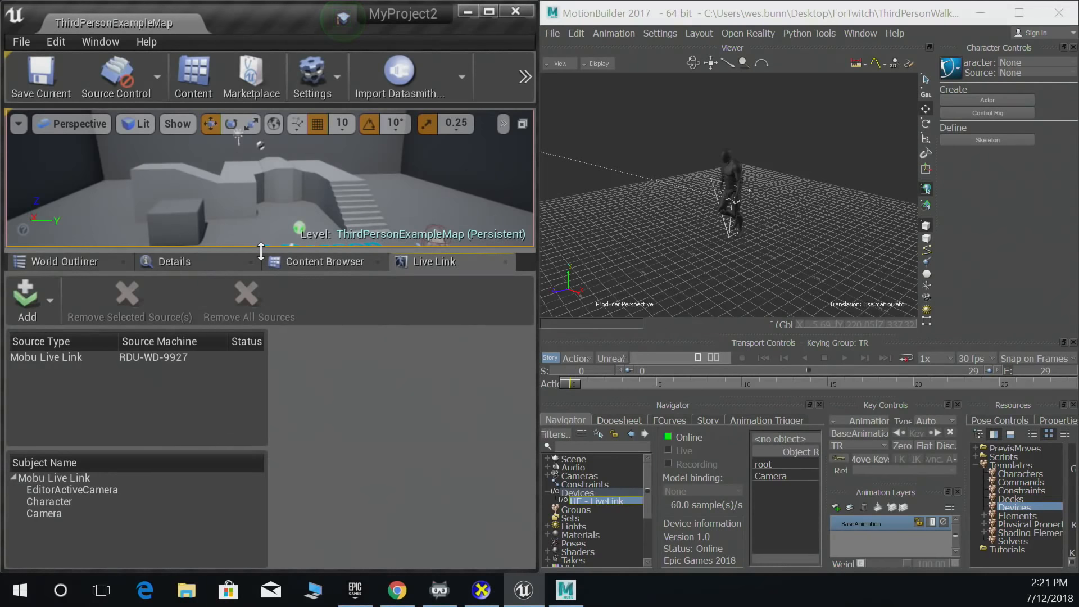
pyautogui.moveTo(261, 250); pyautogui.dragTo(197, 375)
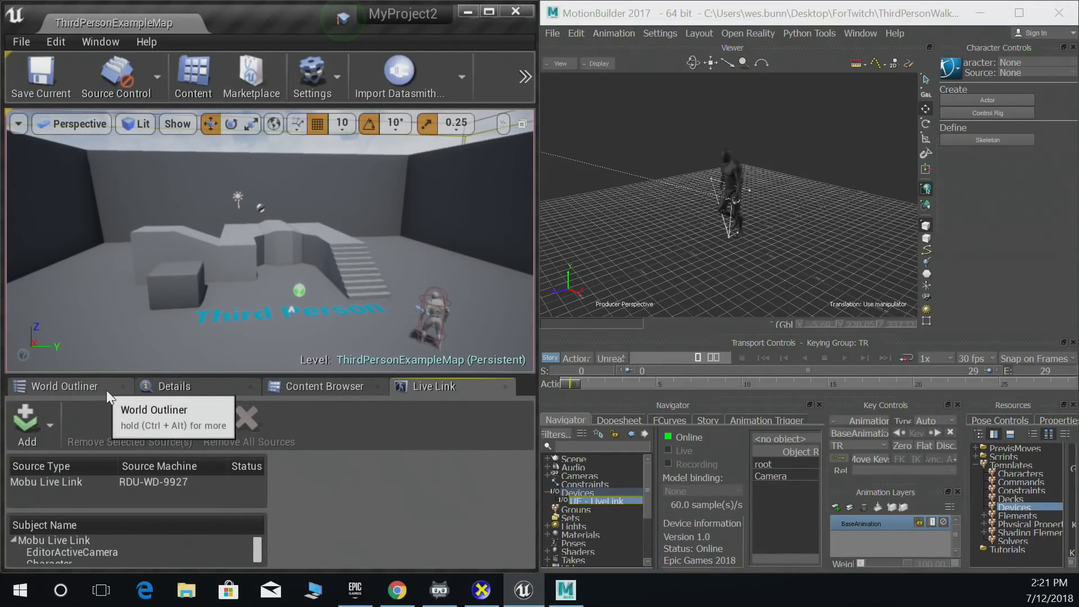
# Open the SK_Mannequin skeletal mesh from Mannequin/Character/Mesh and dock its editor next to the level tab.
pyautogui.click(335, 382)
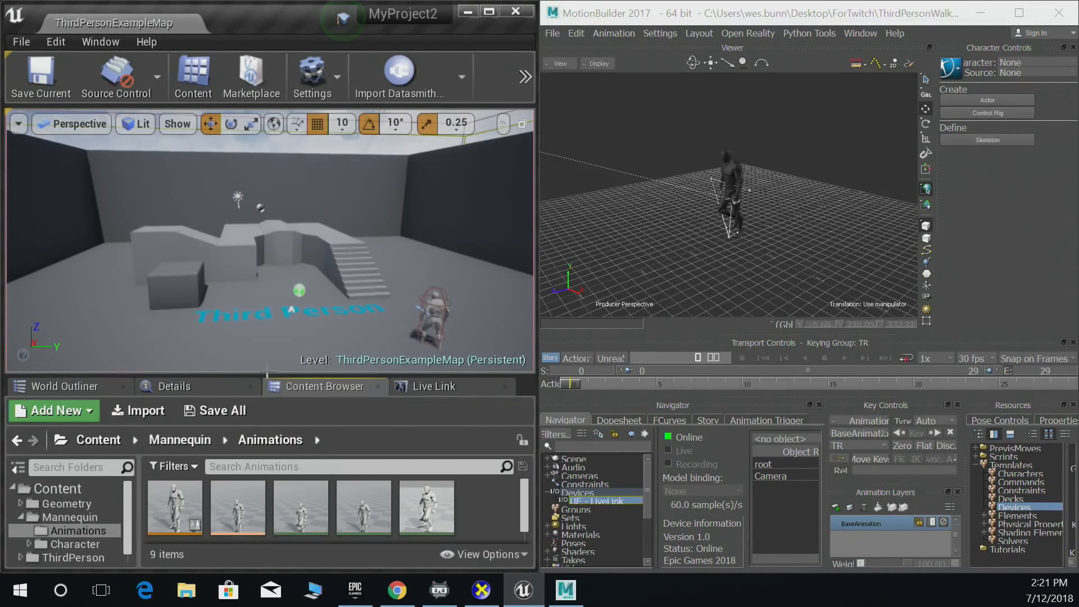
pyautogui.moveTo(260, 373); pyautogui.dragTo(260, 318)
pyautogui.click(69, 491)
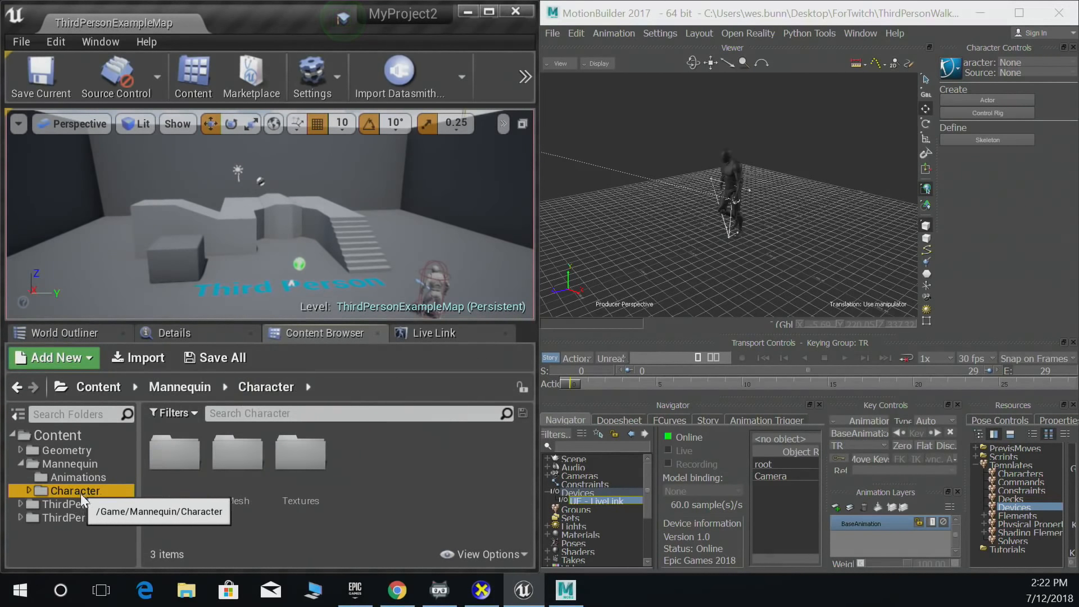
pyautogui.doubleClick(246, 470)
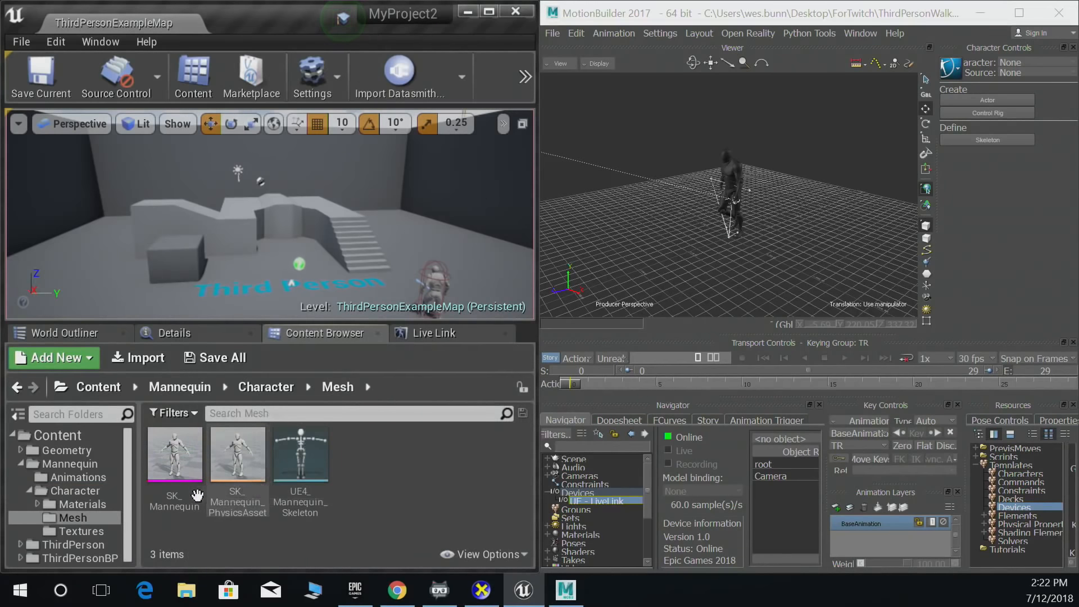
pyautogui.doubleClick(180, 481)
pyautogui.moveTo(279, 117); pyautogui.dragTo(244, 18)
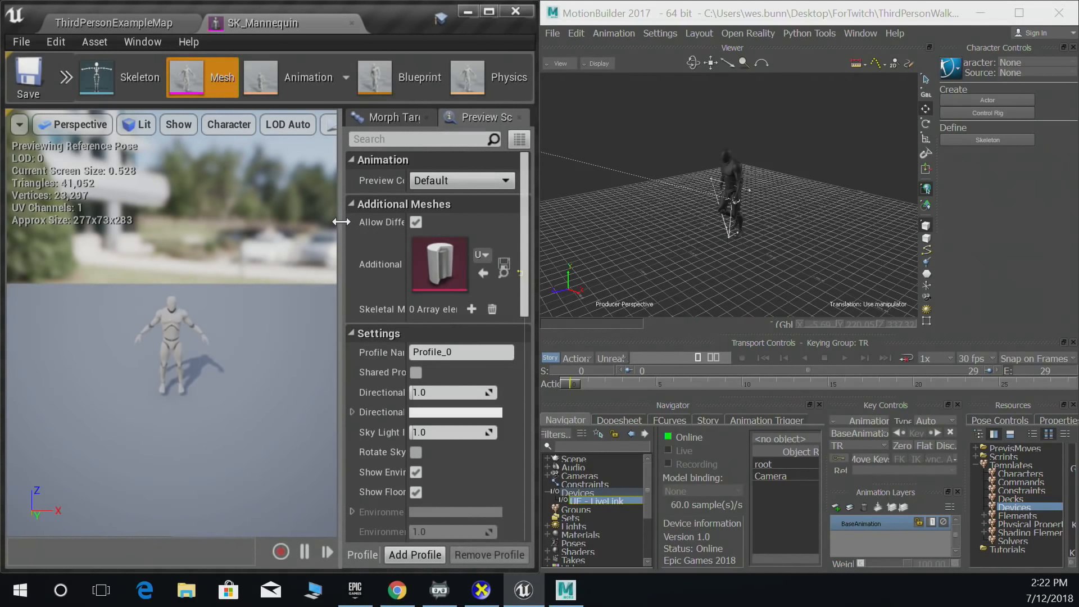
# Set the mannequin's preview controller to Live Link Preview Controller with the subject name Character.
pyautogui.moveTo(341, 221); pyautogui.dragTo(249, 221)
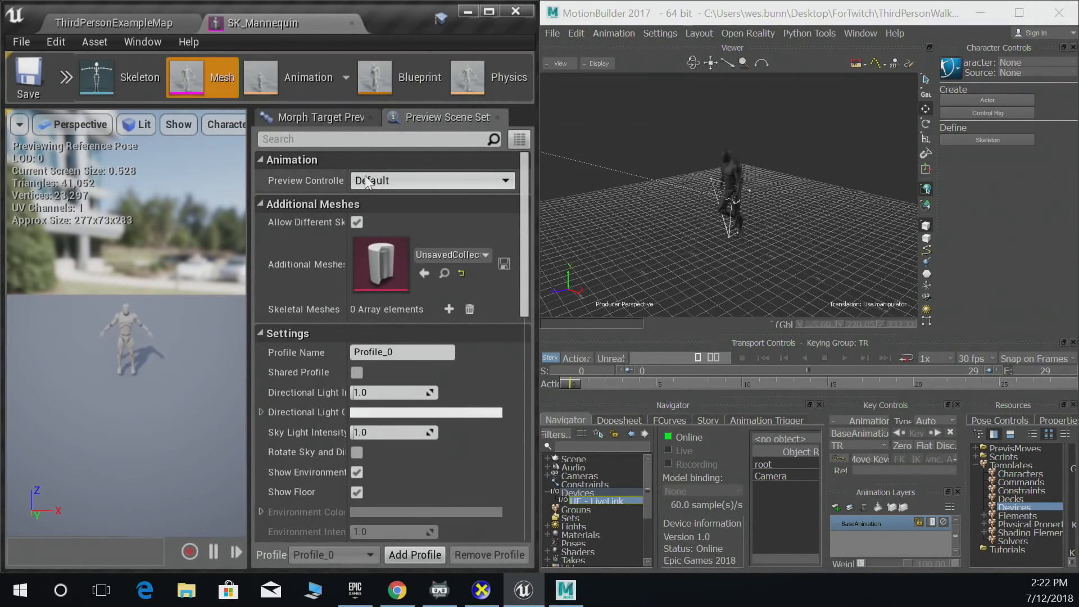
pyautogui.click(430, 186)
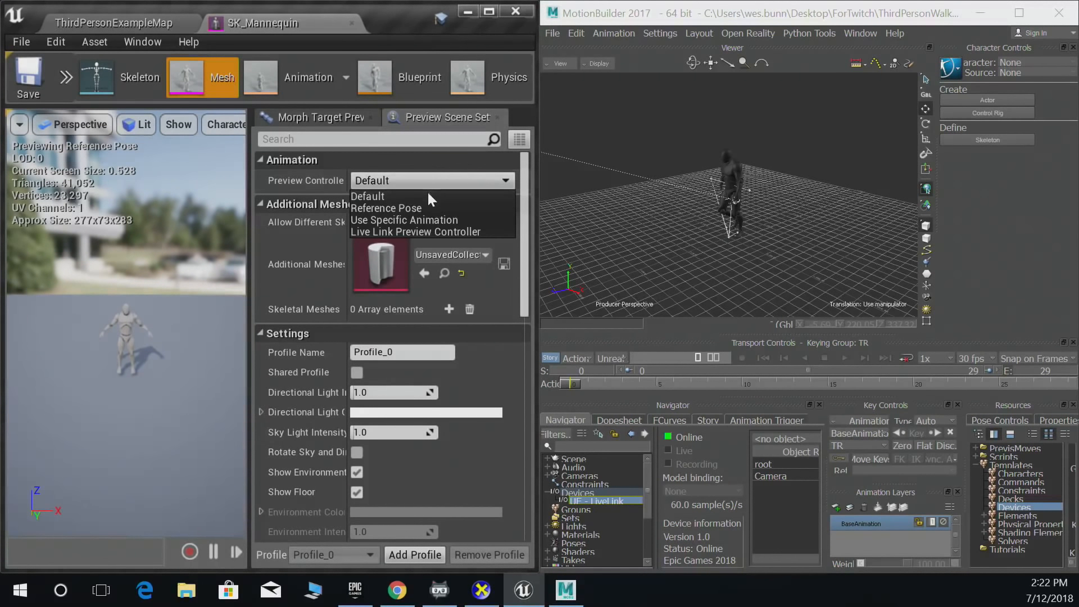
pyautogui.click(412, 232)
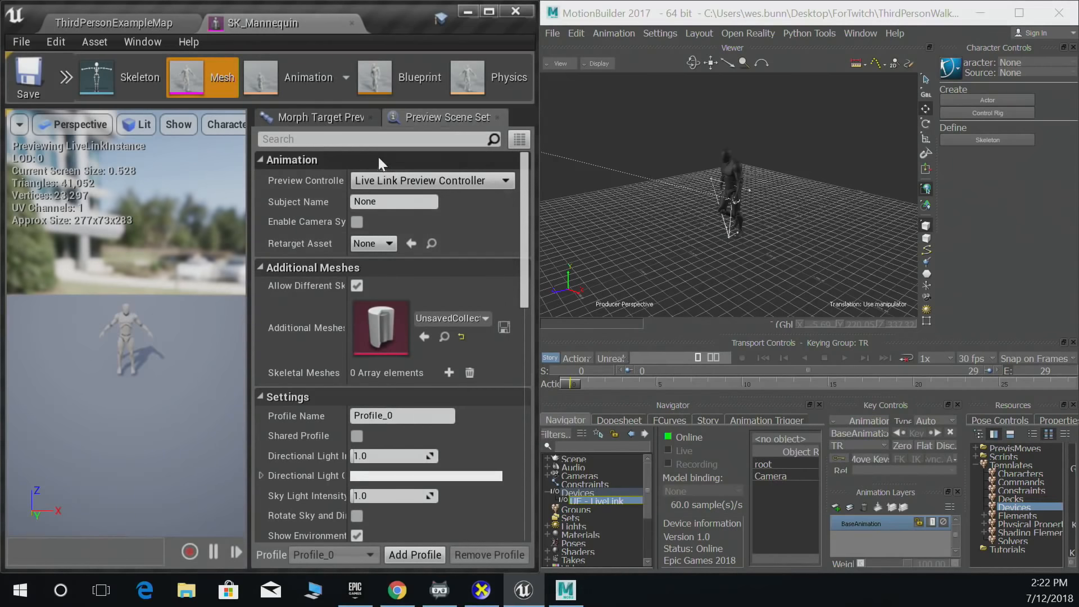
pyautogui.click(390, 204)
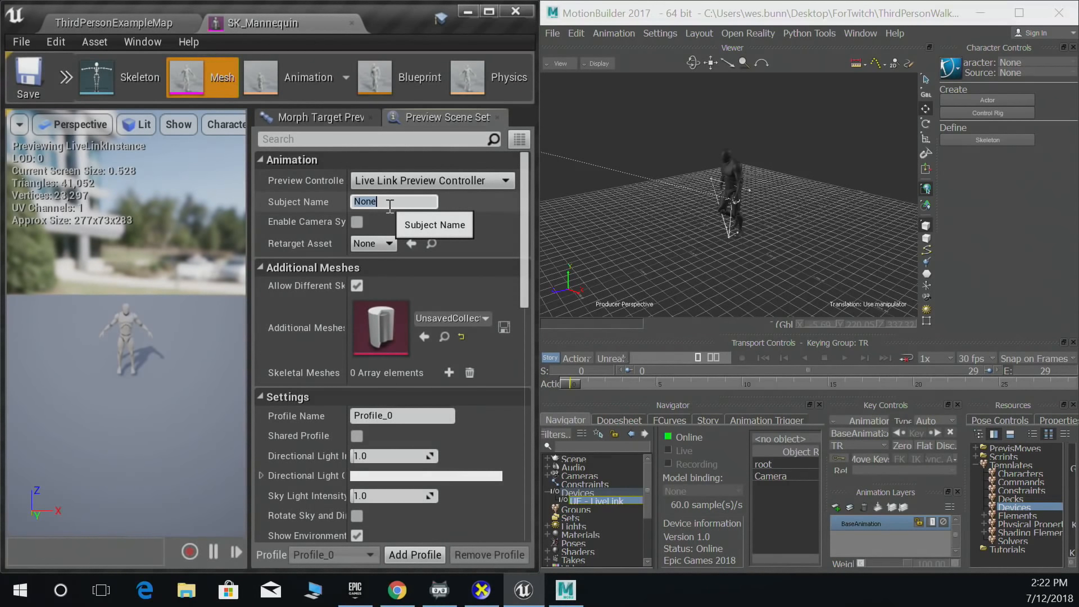
pyautogui.write('Character')
pyautogui.press('Return')
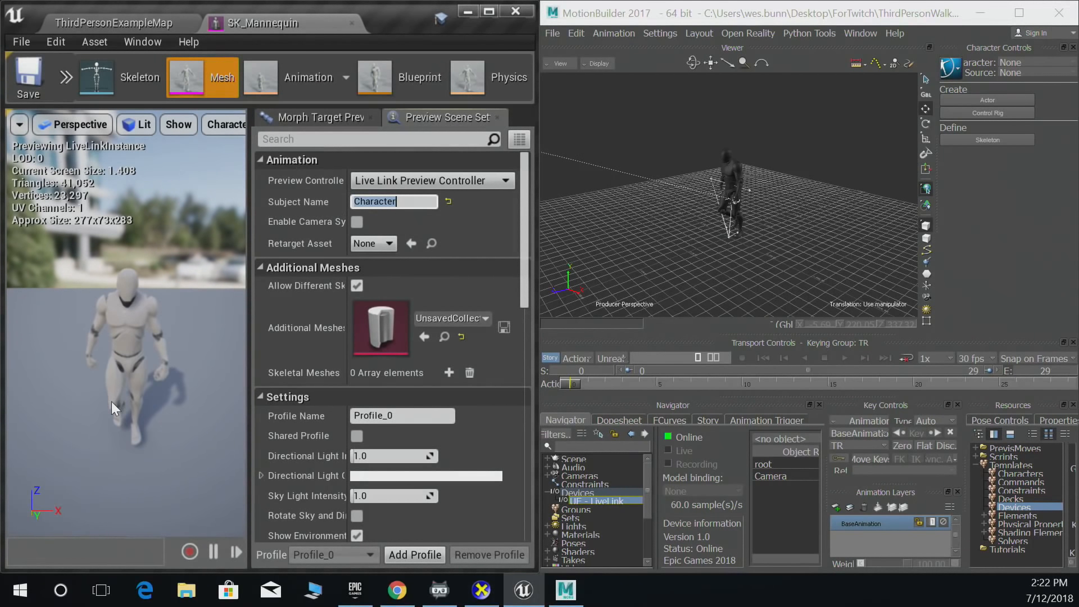
# Switch to MotionBuilder and scrub the walk animation to about frame 8 to test the character stream.
pyautogui.click(572, 381)
pyautogui.moveTo(571, 381); pyautogui.dragTo(706, 380)
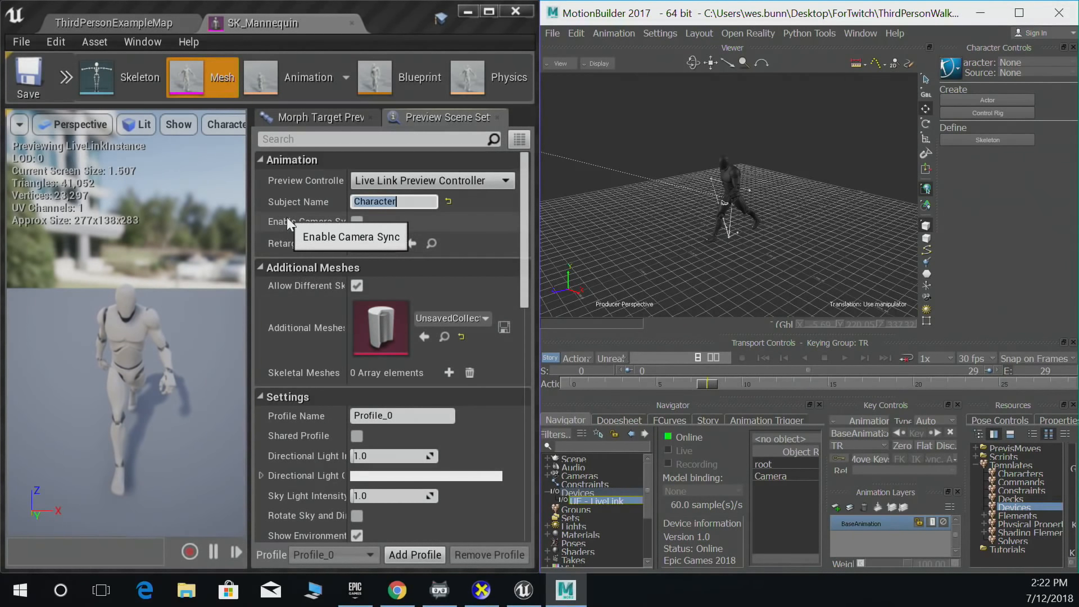
# Enable camera sync for the mannequin's Live Link preview and test it by zooming the MotionBuilder viewer in on the character.
pyautogui.click(358, 221)
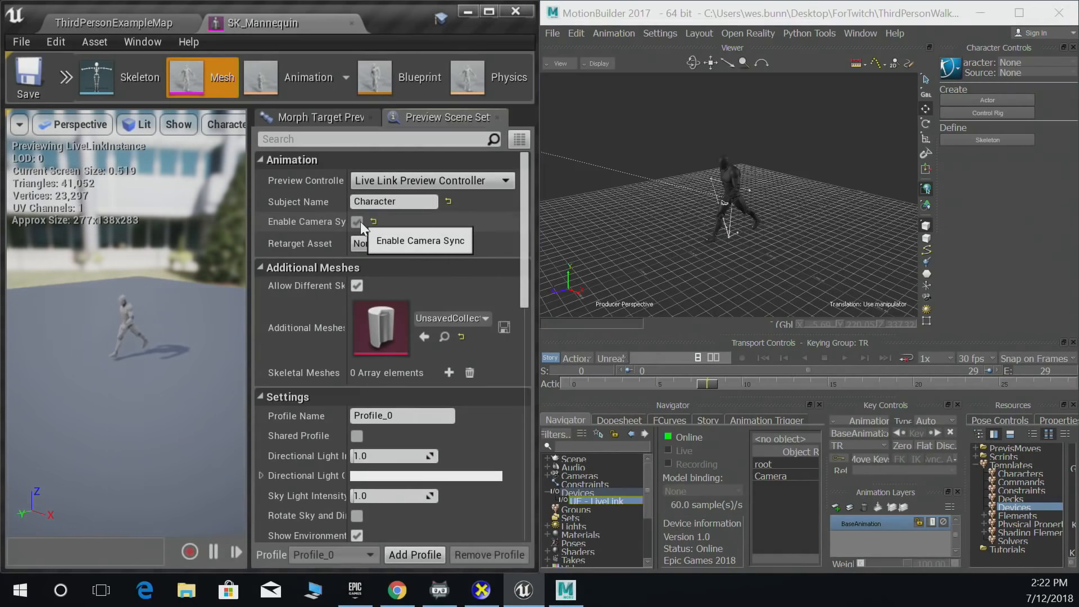
pyautogui.scroll(8, 768, 140)
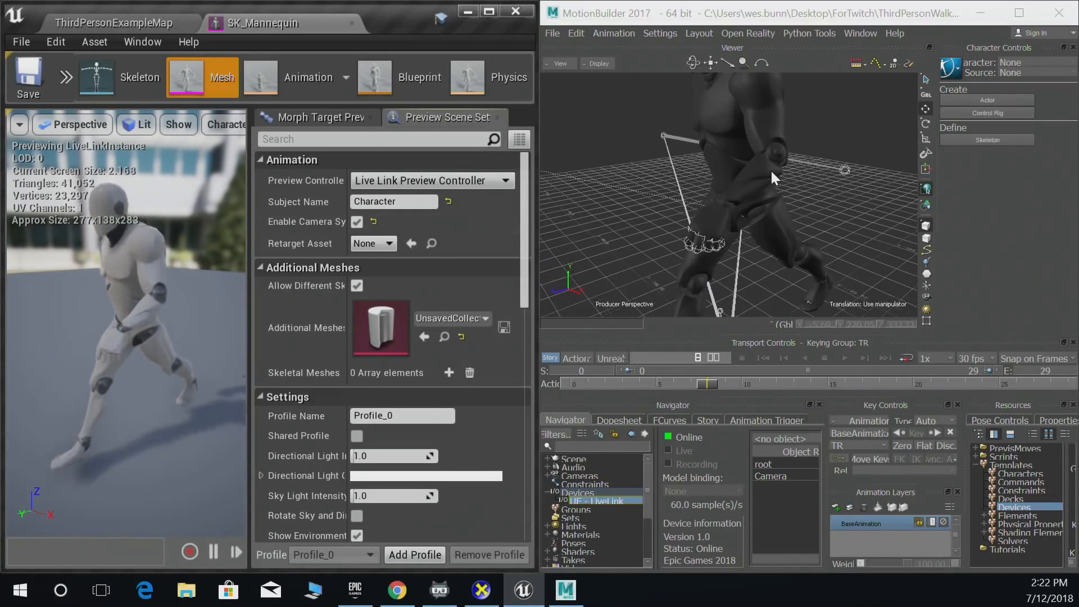
pyautogui.scroll(-3, 771, 171)
pyautogui.click(758, 128)
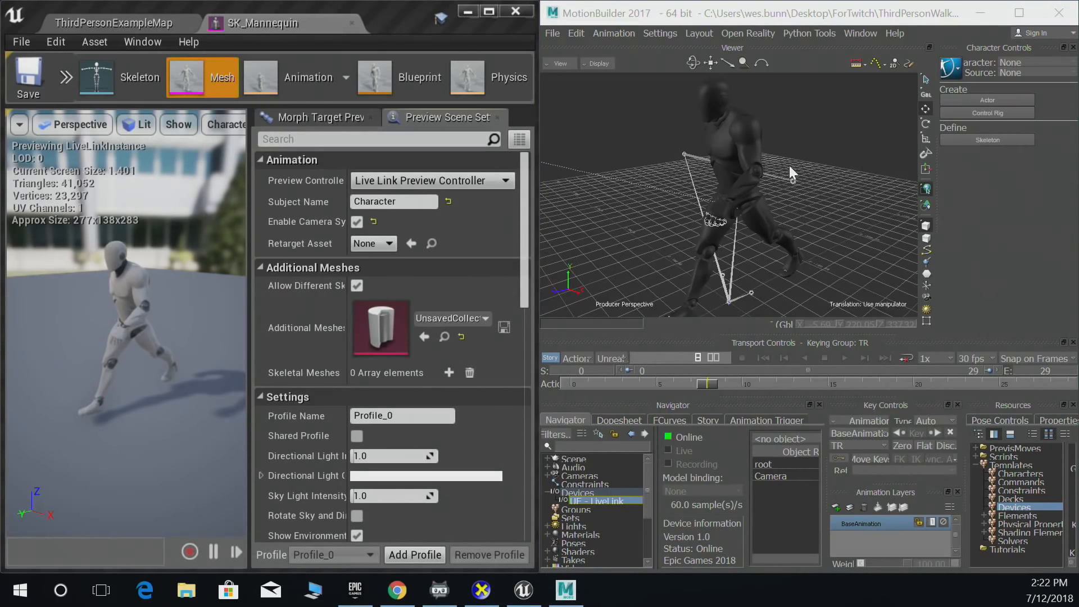
# Make the scene's Camera the current MotionBuilder view and orbit it around the character to test camera sync.
pyautogui.keyDown('ctrl'); pyautogui.keyDown('shift'); pyautogui.moveTo(681, 145); pyautogui.dragTo(838, 131); pyautogui.keyUp('shift'); pyautogui.keyUp('ctrl')
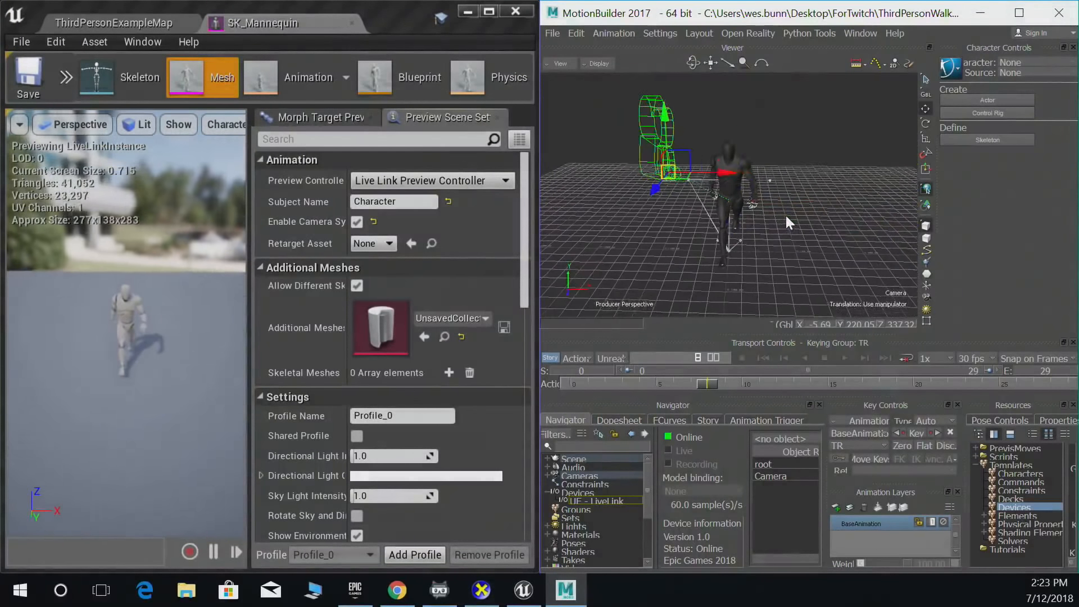
pyautogui.rightClick(655, 153)
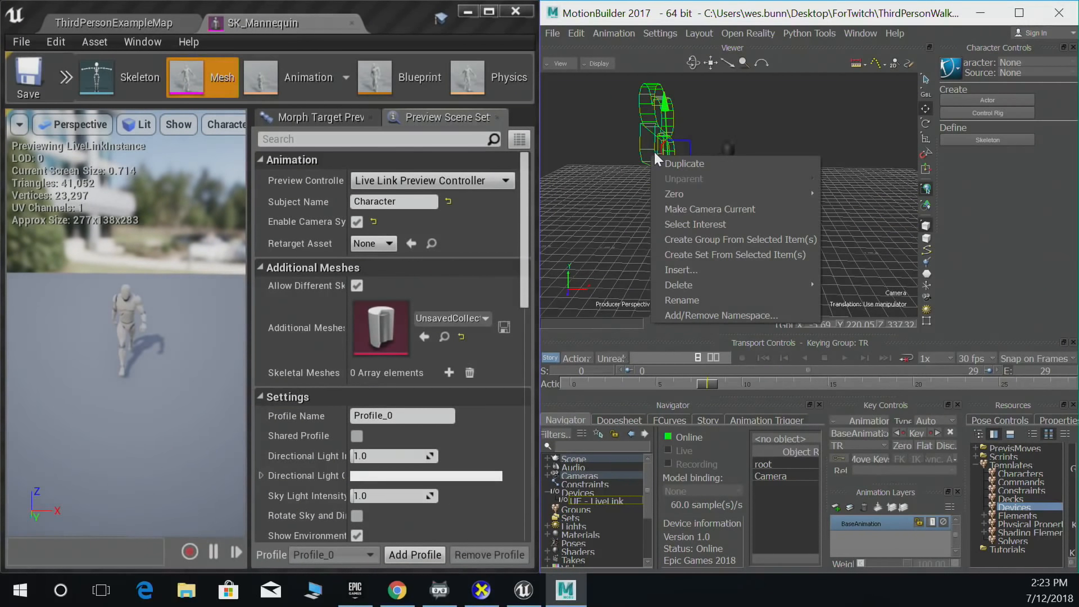
pyautogui.click(677, 204)
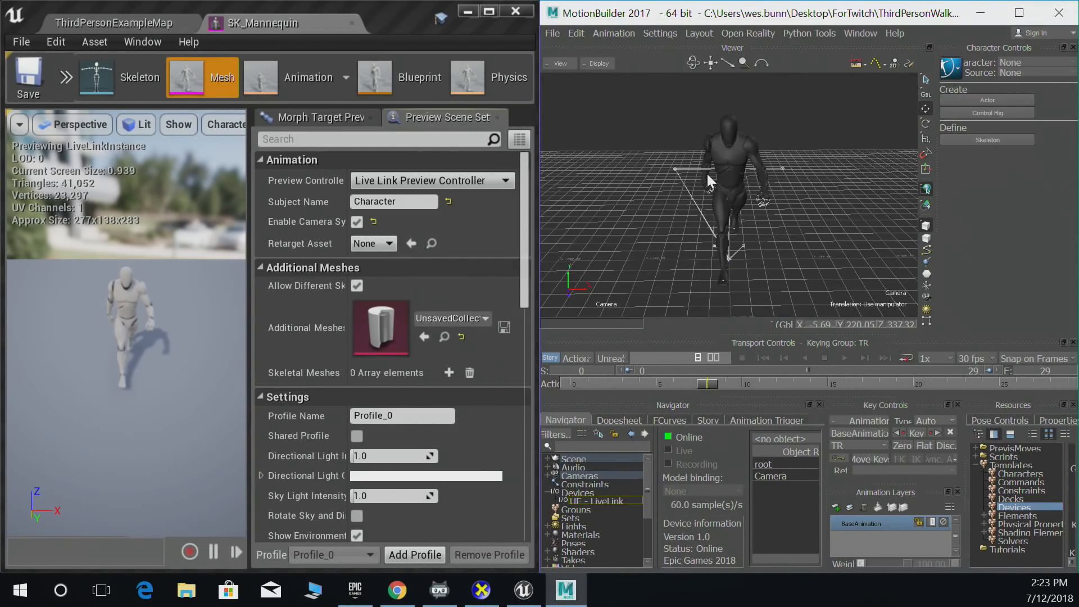
pyautogui.keyDown('ctrl'); pyautogui.keyDown('shift'); pyautogui.moveTo(730, 178); pyautogui.dragTo(692, 174); pyautogui.keyUp('shift'); pyautogui.keyUp('ctrl')
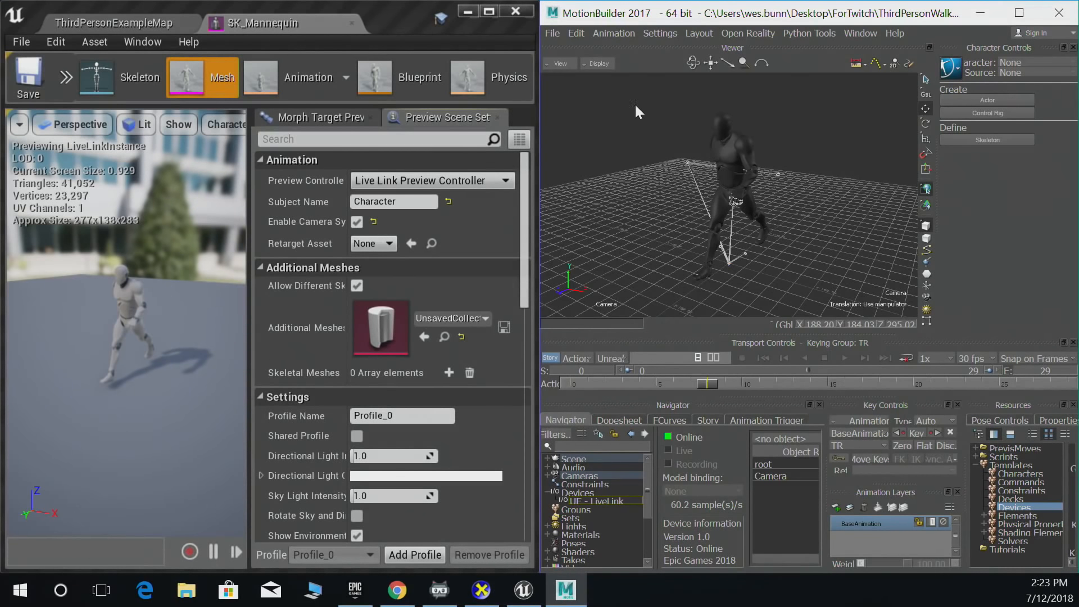
# Check the Mobu Live Link source and its subjects in the level editor, and return to the SK_Mannequin preview.
pyautogui.click(151, 27)
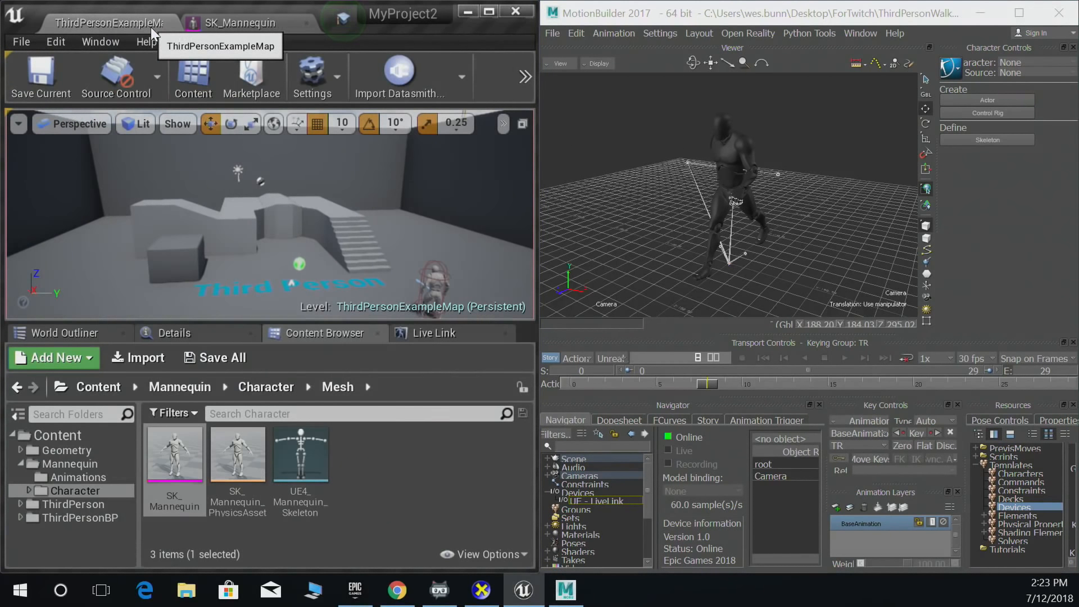
pyautogui.click(440, 332)
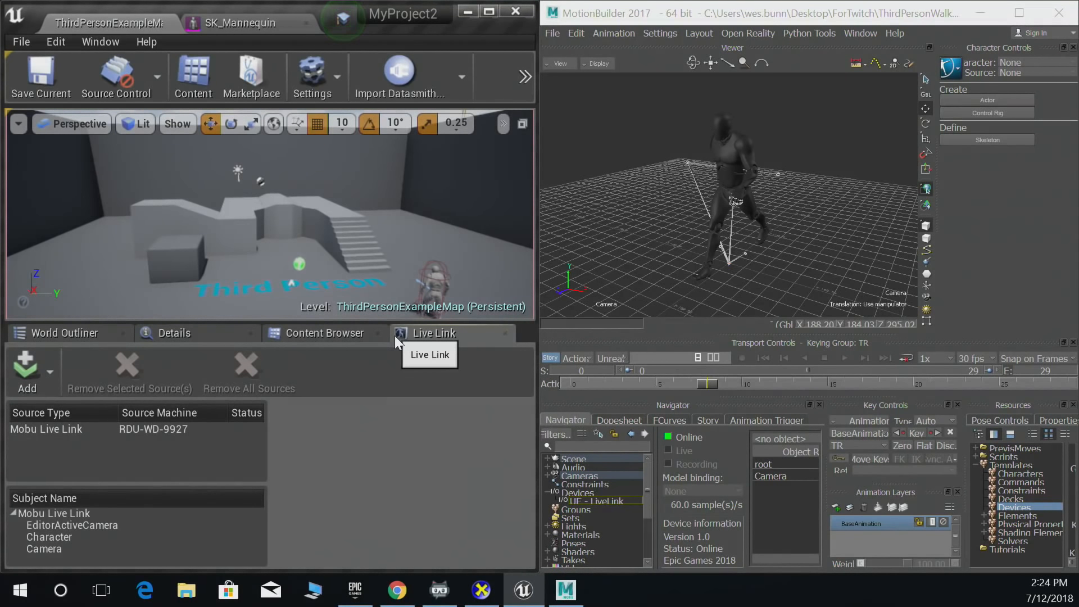
pyautogui.click(57, 335)
pyautogui.click(301, 331)
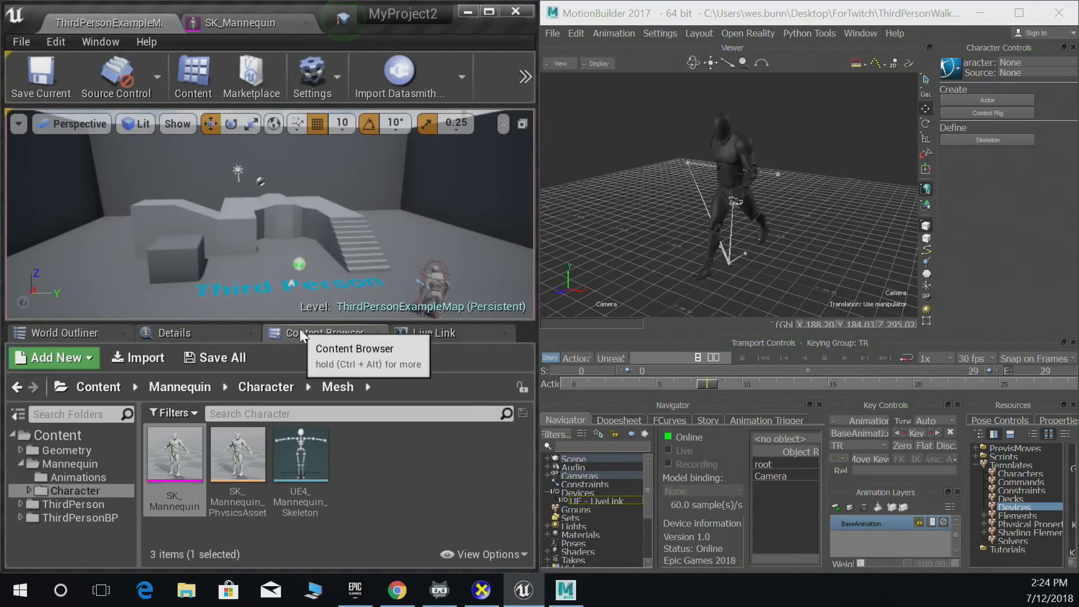
pyautogui.click(421, 483)
pyautogui.click(175, 458)
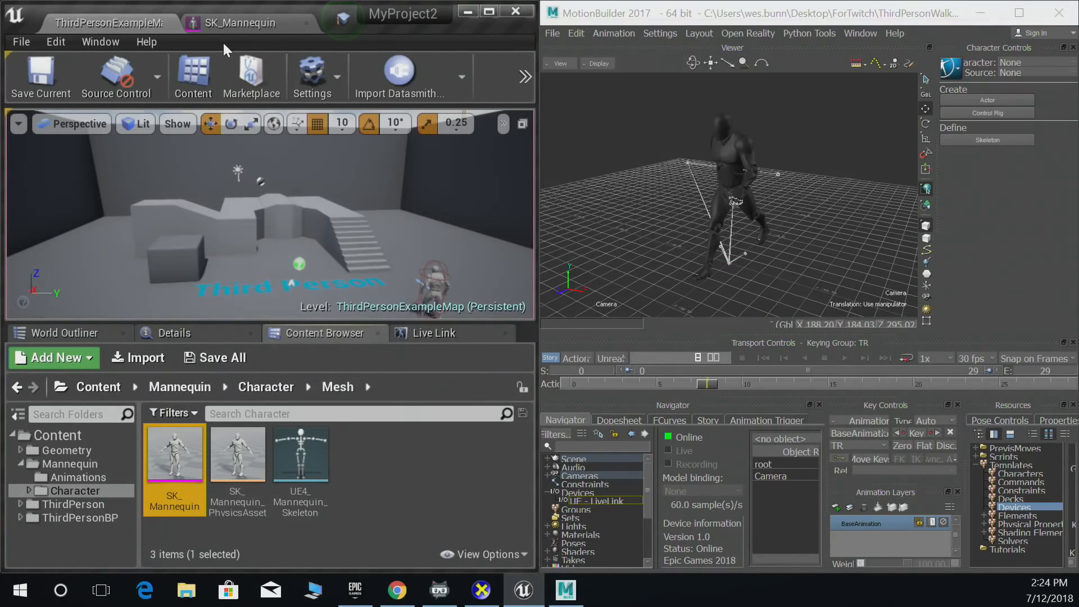
pyautogui.click(229, 20)
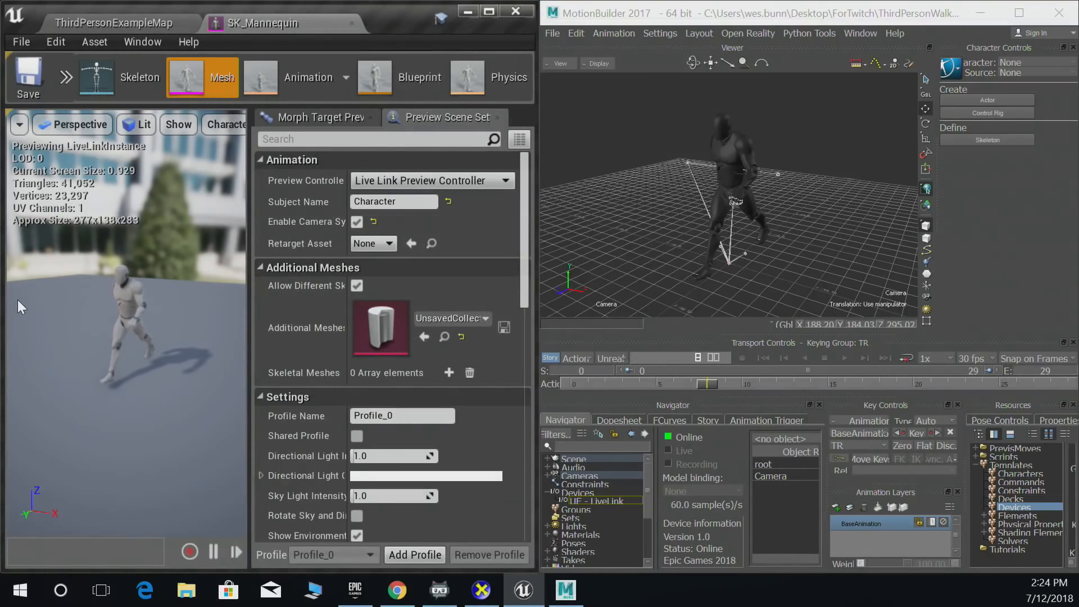
# Create an Animation Blueprint from the SK_Mannequin skeletal mesh, keeping the default name.
pyautogui.click(103, 15)
pyautogui.click(227, 519)
pyautogui.click(167, 475)
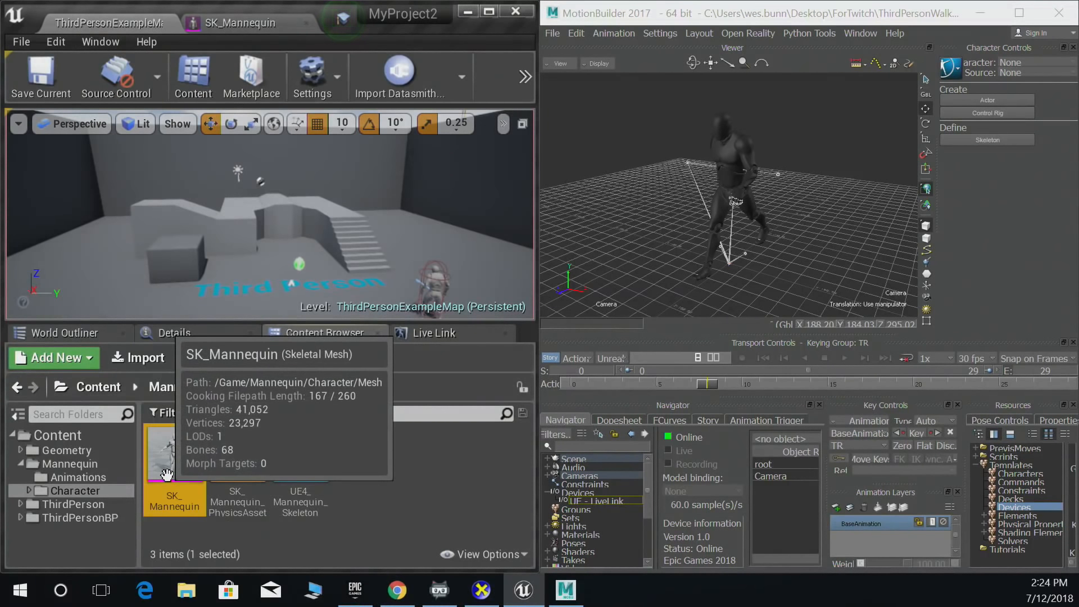
pyautogui.rightClick(167, 475)
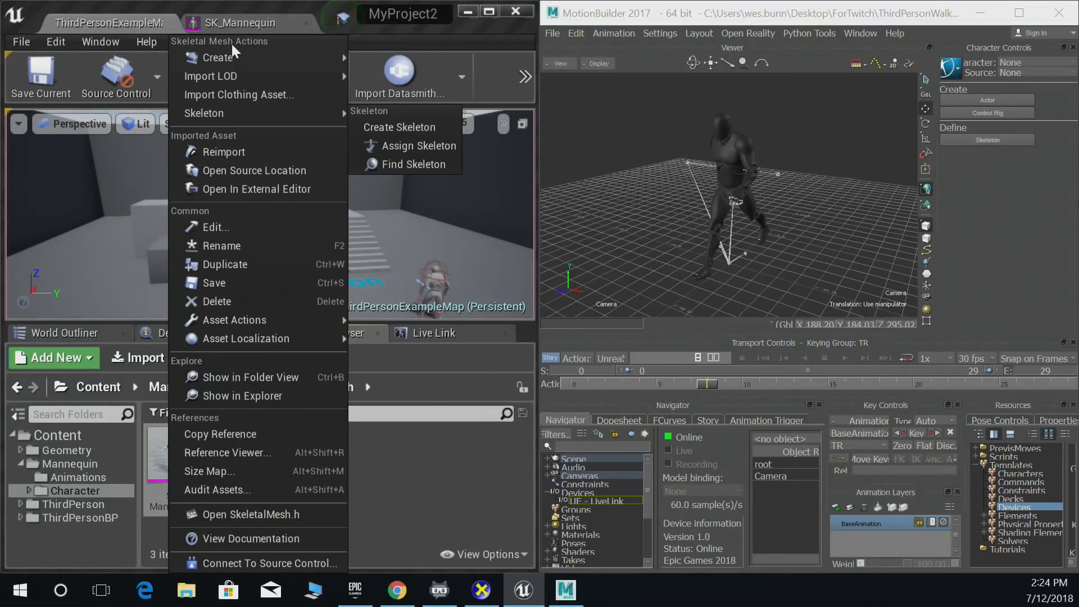
pyautogui.moveTo(228, 58)
pyautogui.click(404, 112)
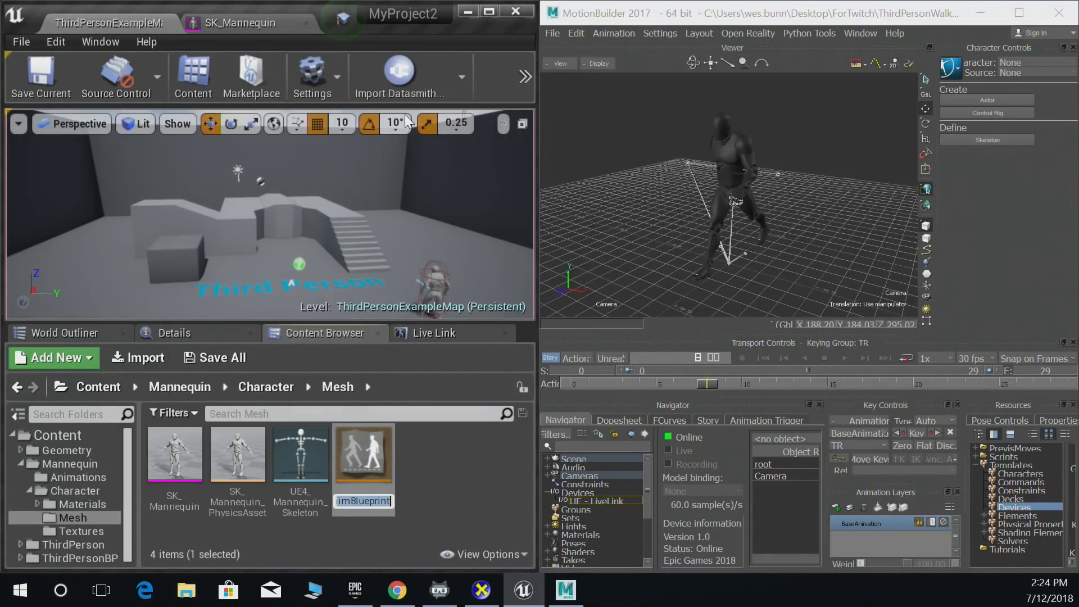
pyautogui.press('Return')
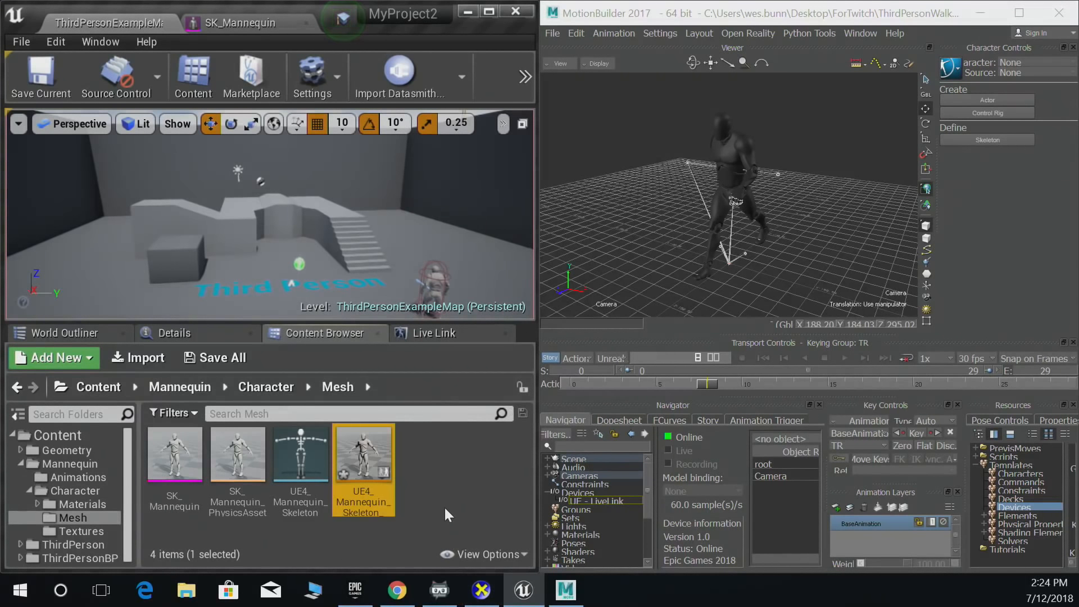
# Open the new Animation Blueprint in a maximised editor and move the Final Animation Pose node aside to free space for its input.
pyautogui.doubleClick(355, 474)
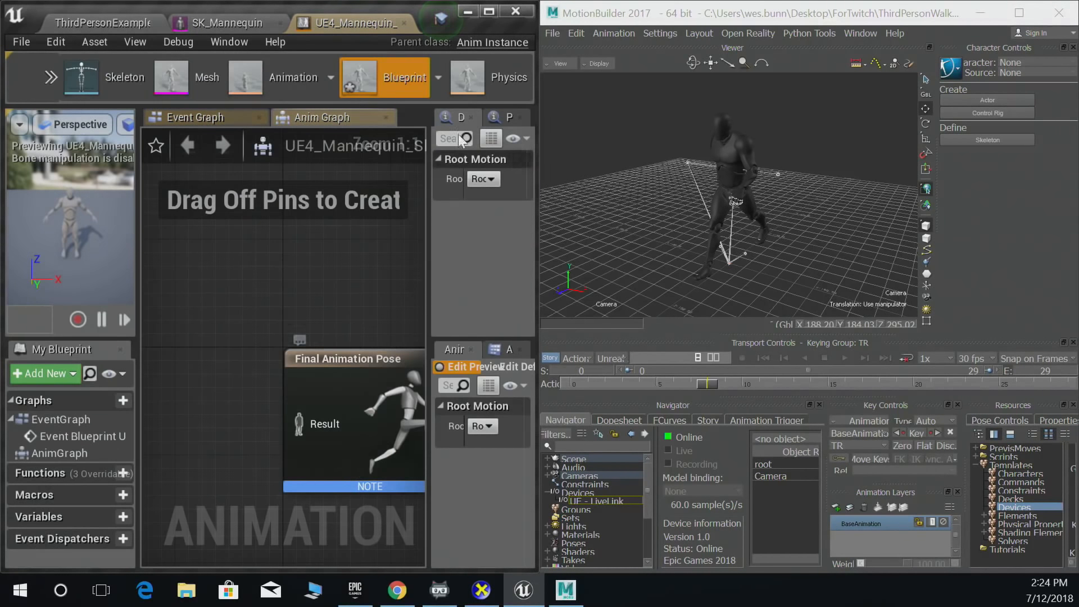
pyautogui.click(485, 16)
pyautogui.click(486, 17)
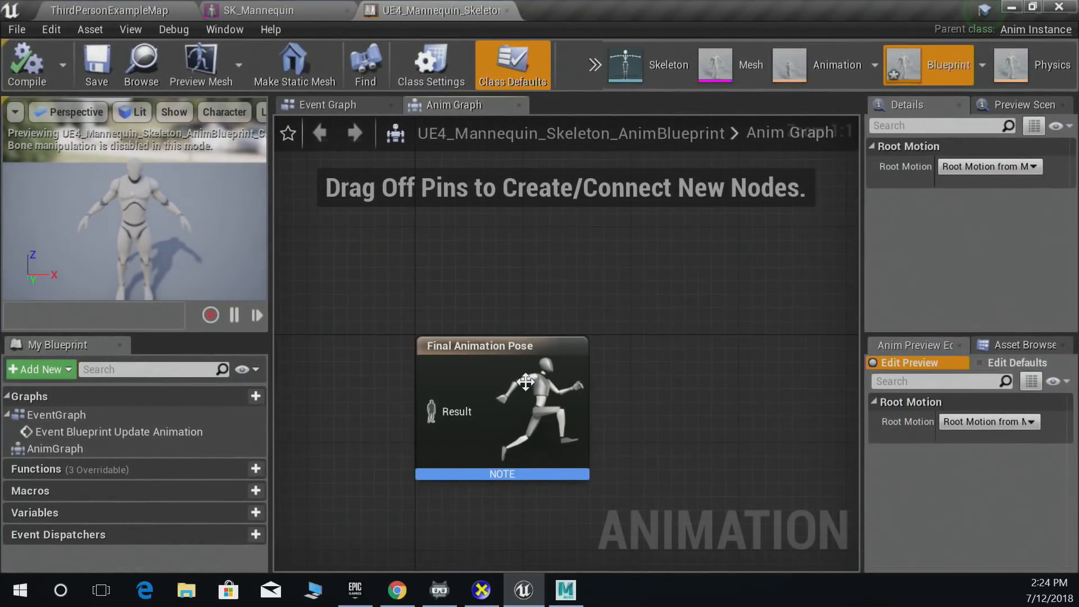
pyautogui.click(645, 285)
pyautogui.moveTo(645, 285); pyautogui.dragTo(658, 271)
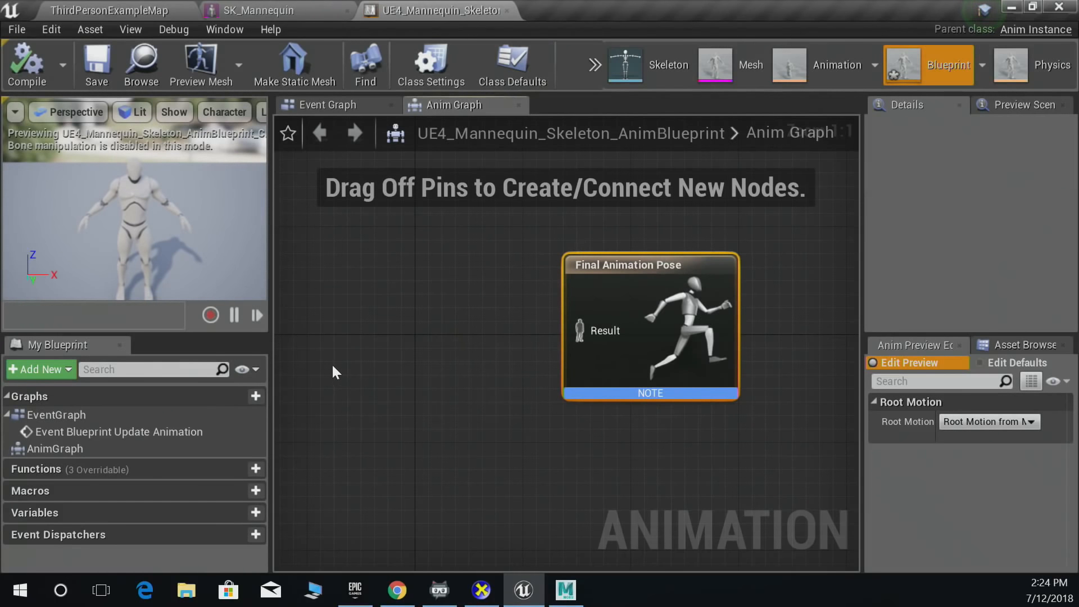
# Add a Live Link Pose node to the Anim Graph and connect its output to the Final Animation Pose result.
pyautogui.moveTo(332, 365); pyautogui.dragTo(409, 345, button='right')
pyautogui.rightClick(414, 320)
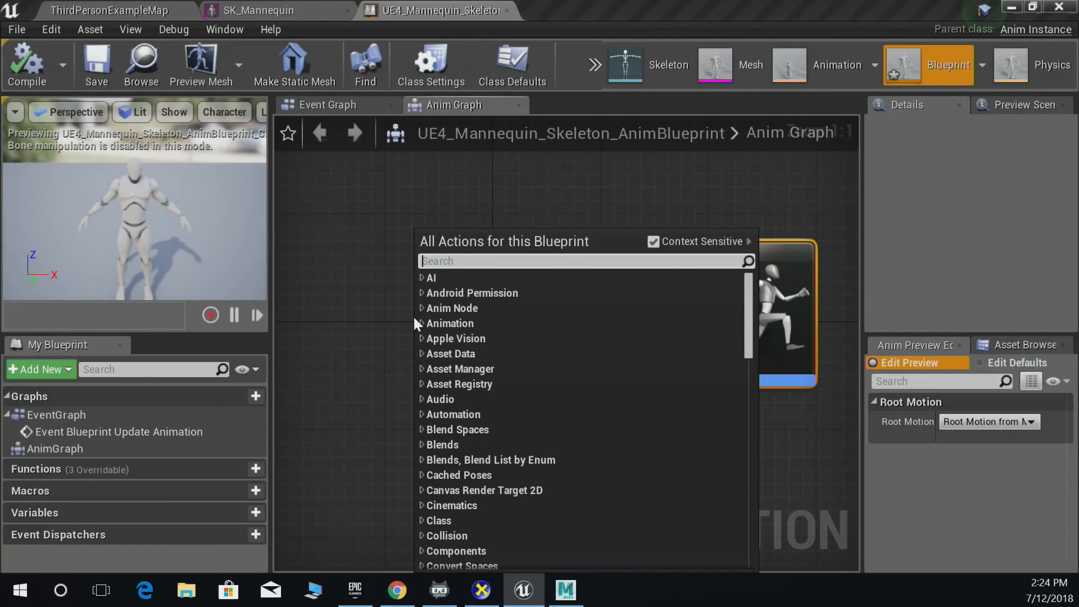
pyautogui.write('live pose n')
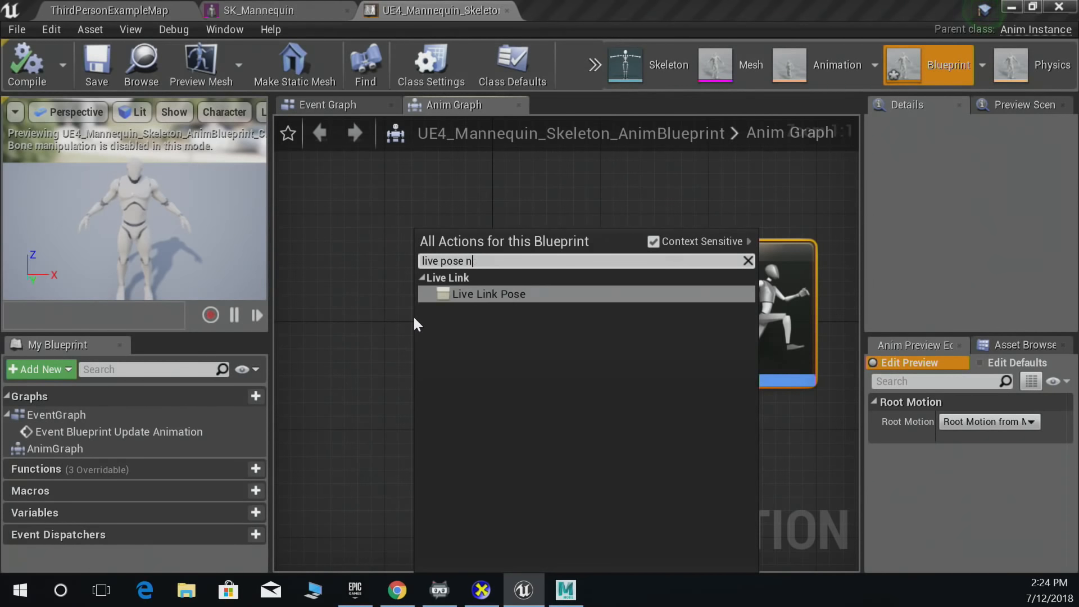
pyautogui.press('Return')
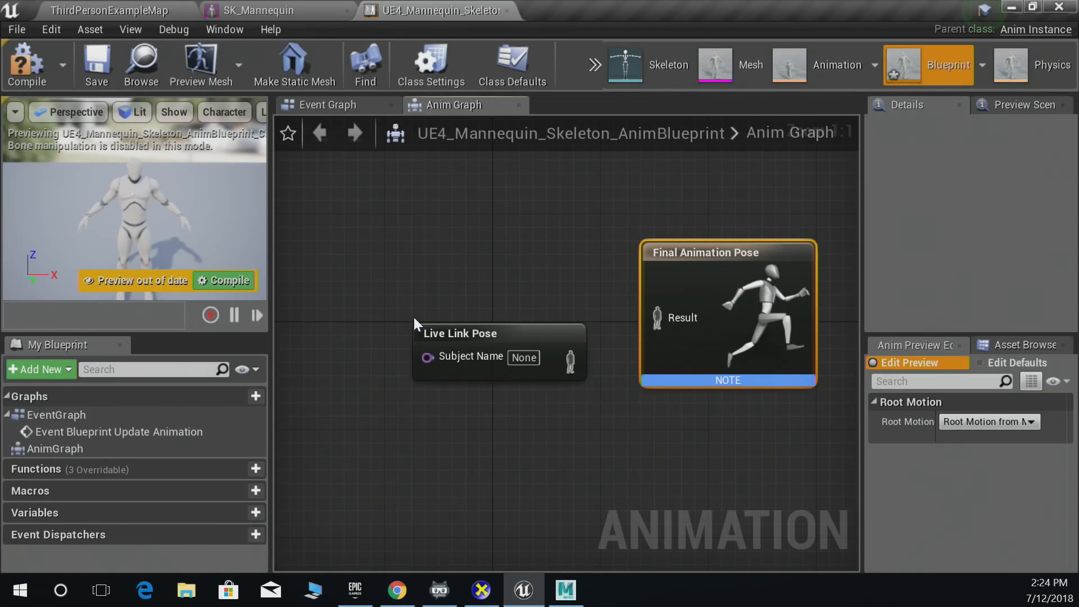
pyautogui.moveTo(551, 345); pyautogui.dragTo(656, 319)
# Set the Live Link Pose node's subject name to Character and compile the Animation Blueprint.
pyautogui.click(470, 304)
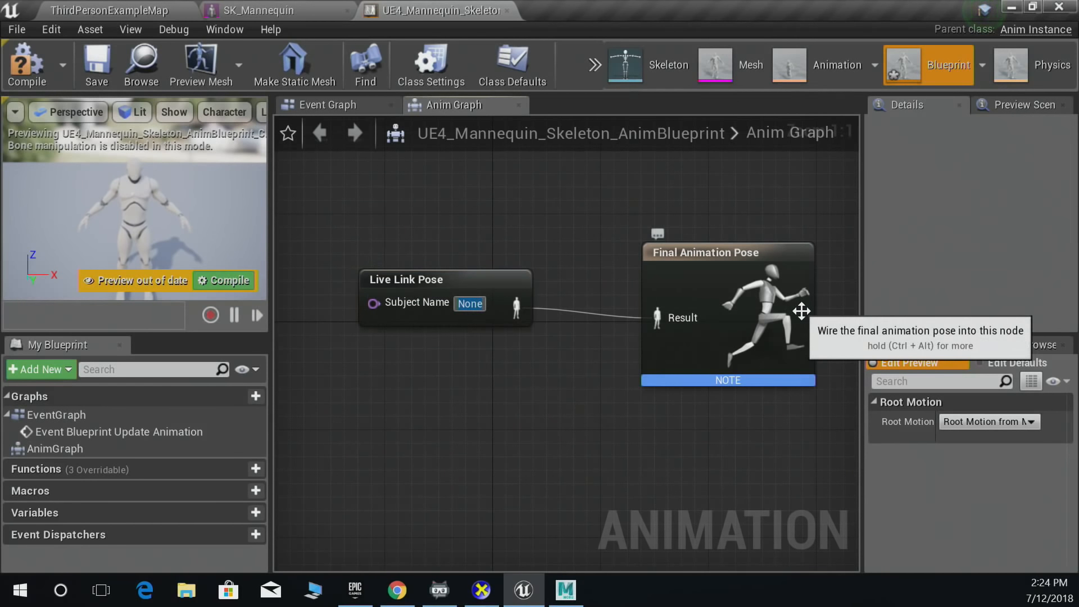
pyautogui.write('Charactre')
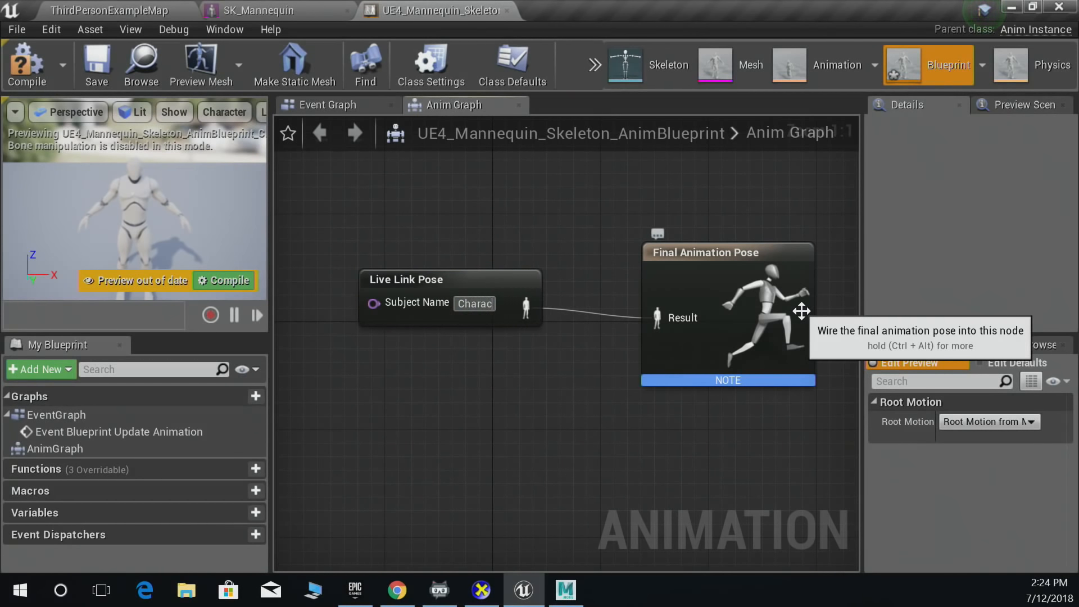
pyautogui.press('BackSpace')
pyautogui.press('BackSpace')
pyautogui.press('BackSpace')
pyautogui.press('BackSpace')
pyautogui.press('BackSpace')
pyautogui.press('BackSpace')
pyautogui.press('BackSpace')
pyautogui.press('BackSpace')
pyautogui.press('BackSpace')
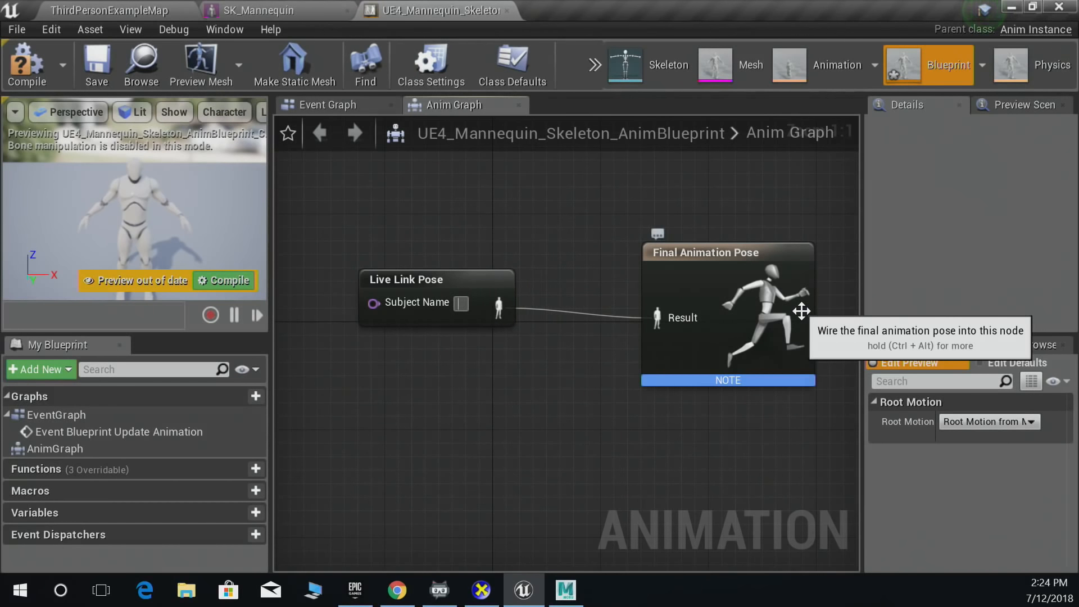
pyautogui.write('Character')
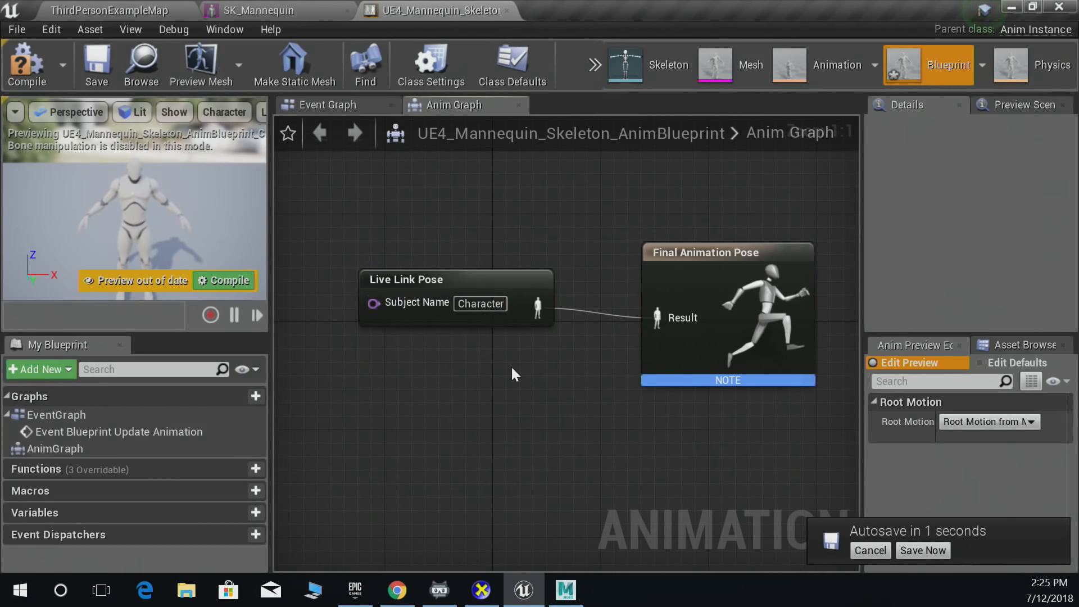
pyautogui.click(25, 63)
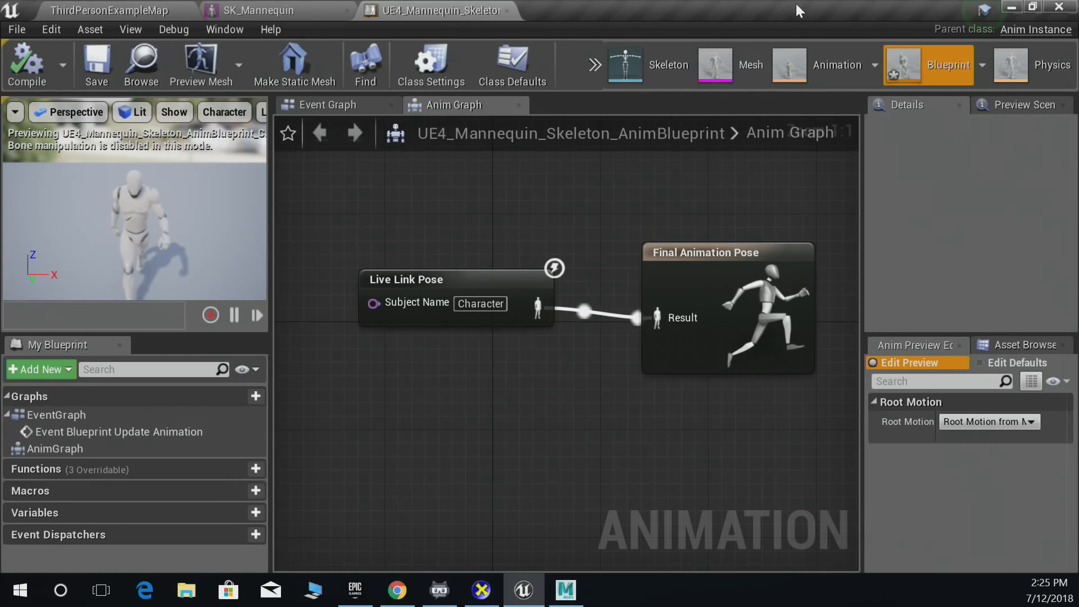
# Restore the side-by-side window layout and scrub the MotionBuilder walk to frame 5 to test the blueprint's pose.
pyautogui.click(1033, 8)
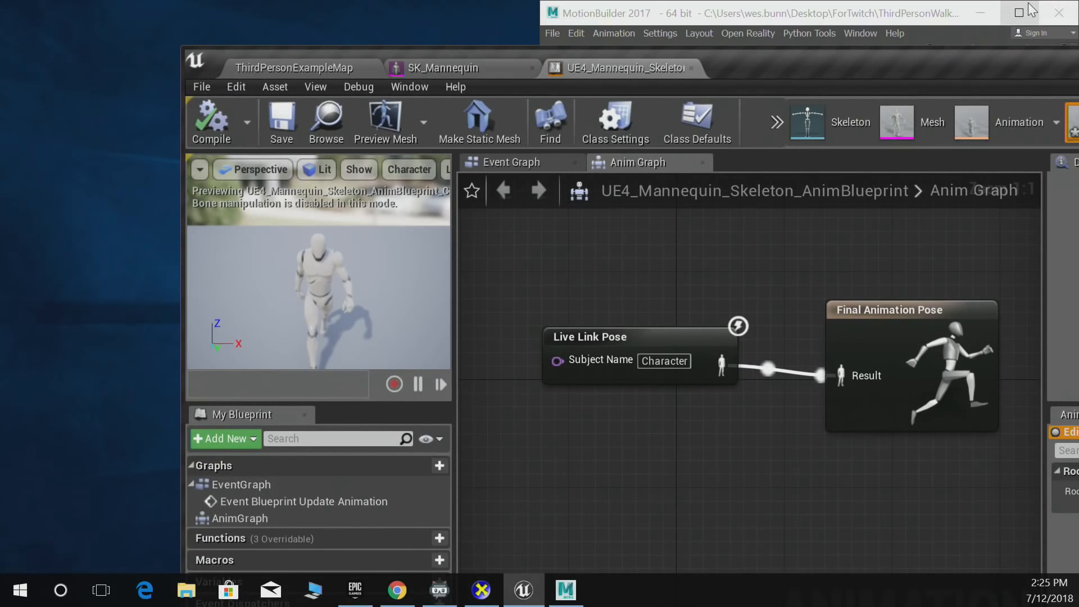
pyautogui.press('super+Left')
pyautogui.moveTo(715, 387); pyautogui.dragTo(660, 365)
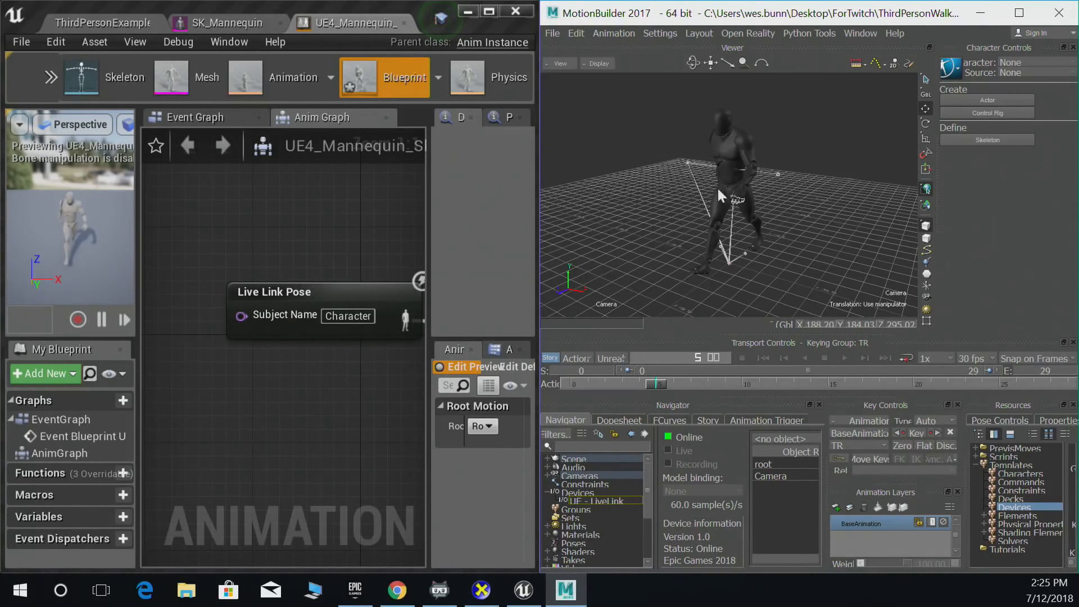
# Enlarge the ThirdPersonExampleMap viewport and place the mannequin's Animation Blueprint in the level near the foot of the stairs.
pyautogui.click(109, 17)
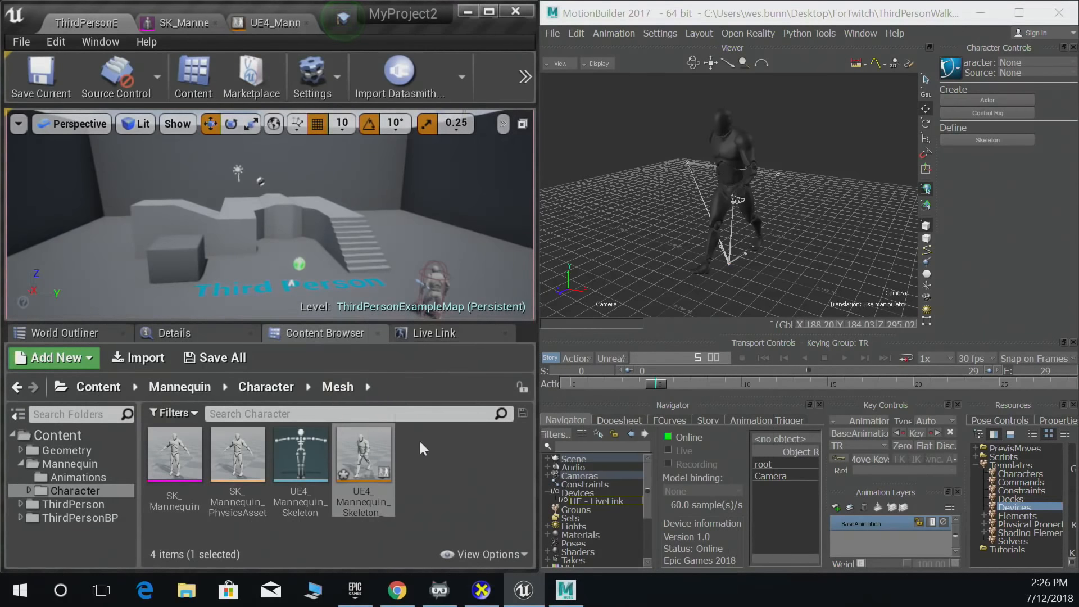
pyautogui.moveTo(414, 321); pyautogui.dragTo(415, 392)
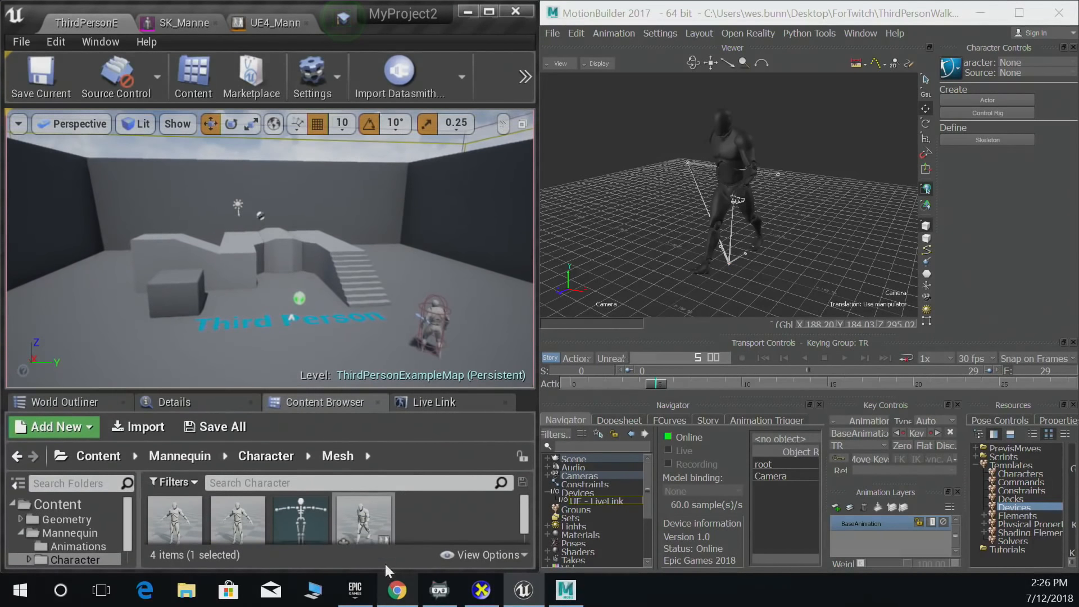
pyautogui.click(355, 329)
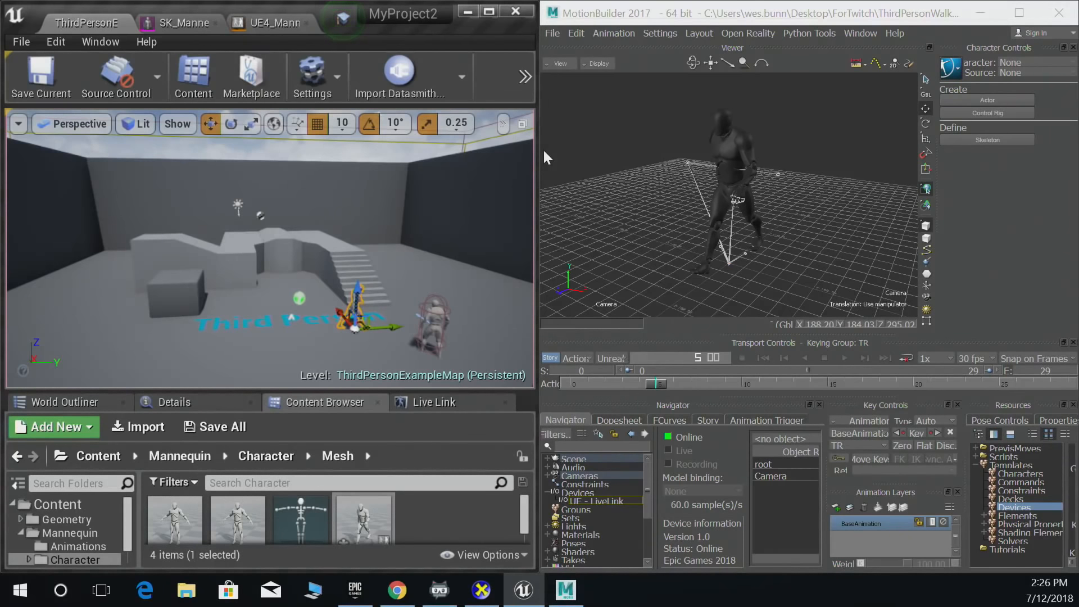
pyautogui.click(489, 12)
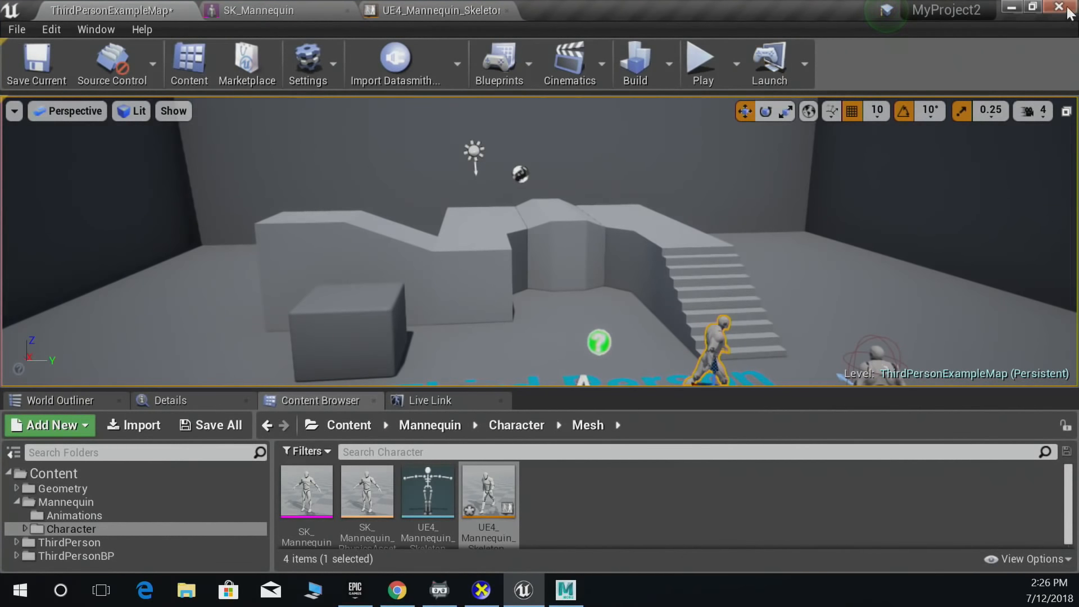
pyautogui.click(1032, 7)
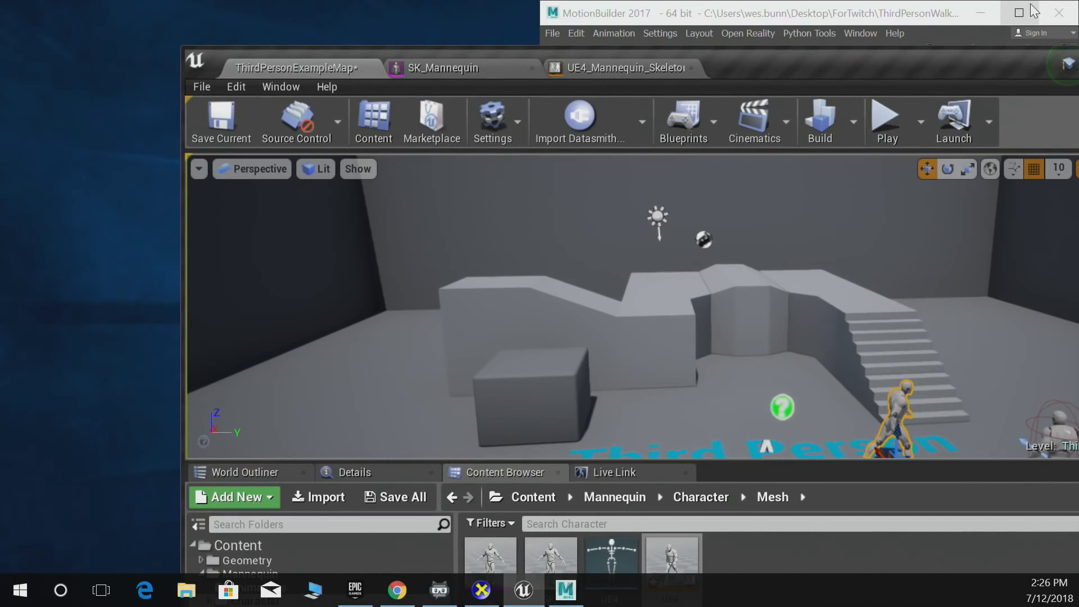
pyautogui.press('super+Left')
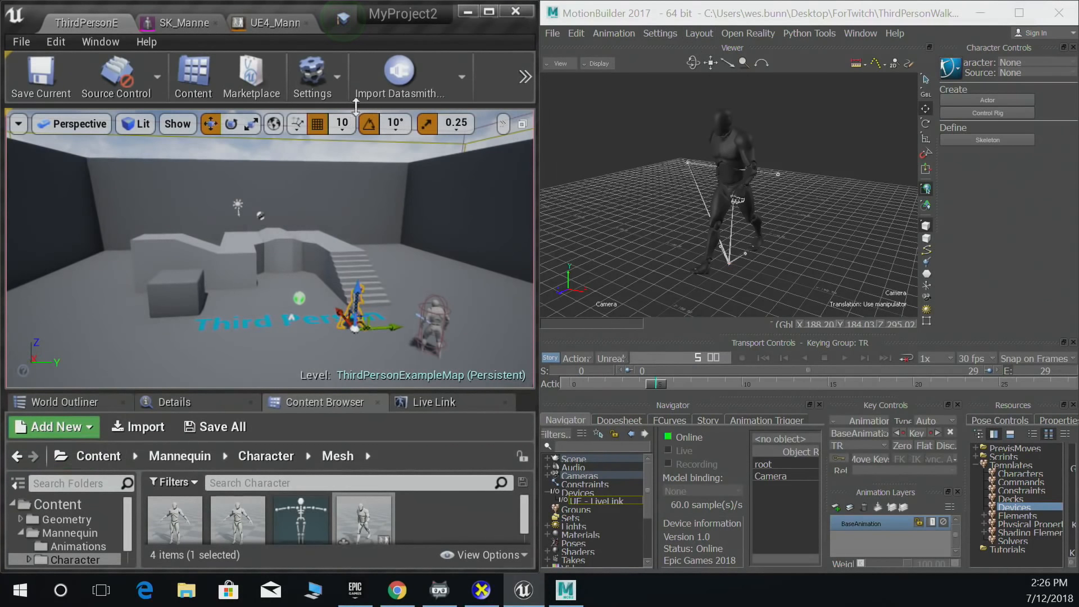
# Play the level in the editor and scrub the MotionBuilder walk to frame 14 to test the streamed character in-game.
pyautogui.click(525, 77)
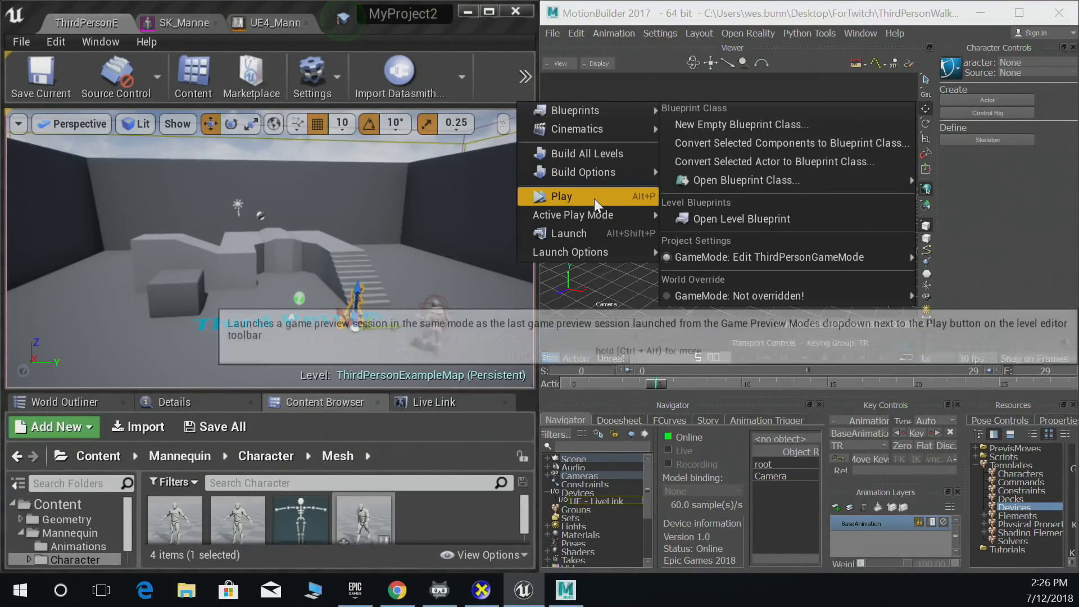
pyautogui.click(595, 198)
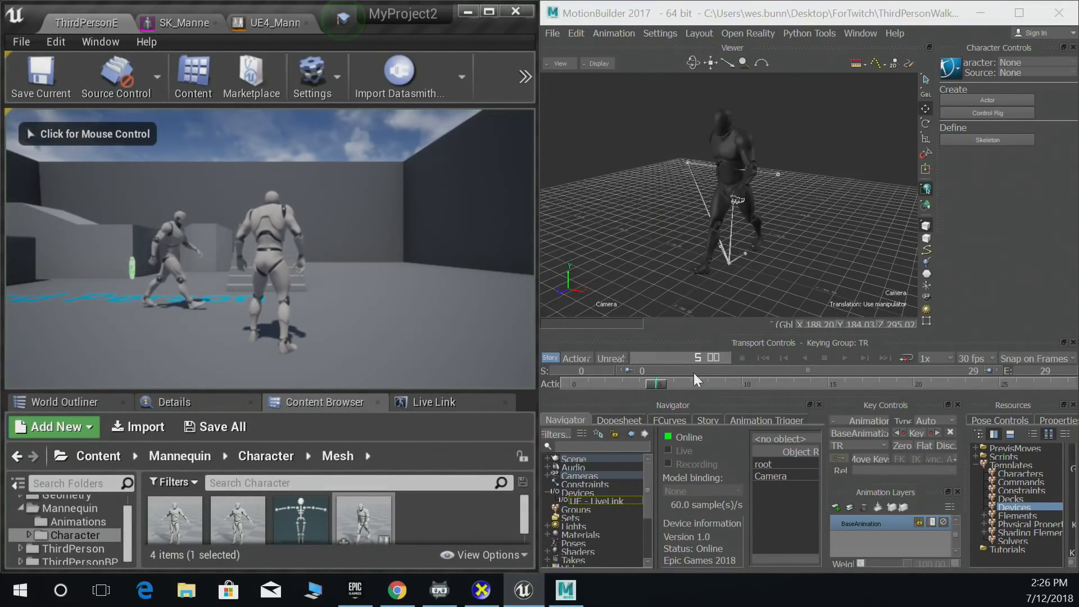
pyautogui.moveTo(657, 384); pyautogui.dragTo(812, 391)
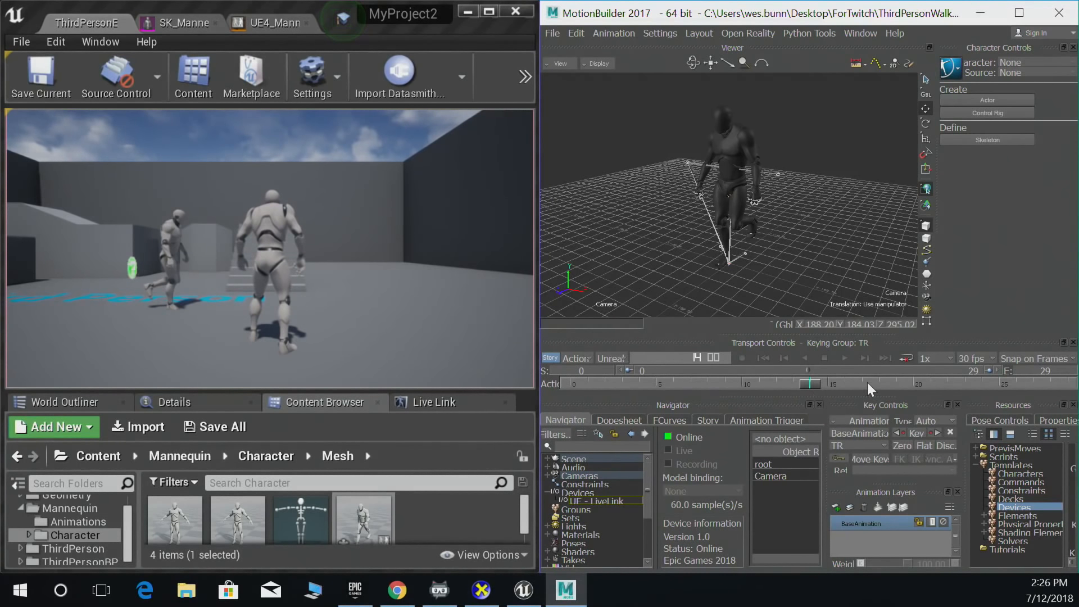
# Scrub the MotionBuilder walk back to frame 0 and stop the play session in the level editor.
pyautogui.moveTo(795, 386); pyautogui.dragTo(558, 400)
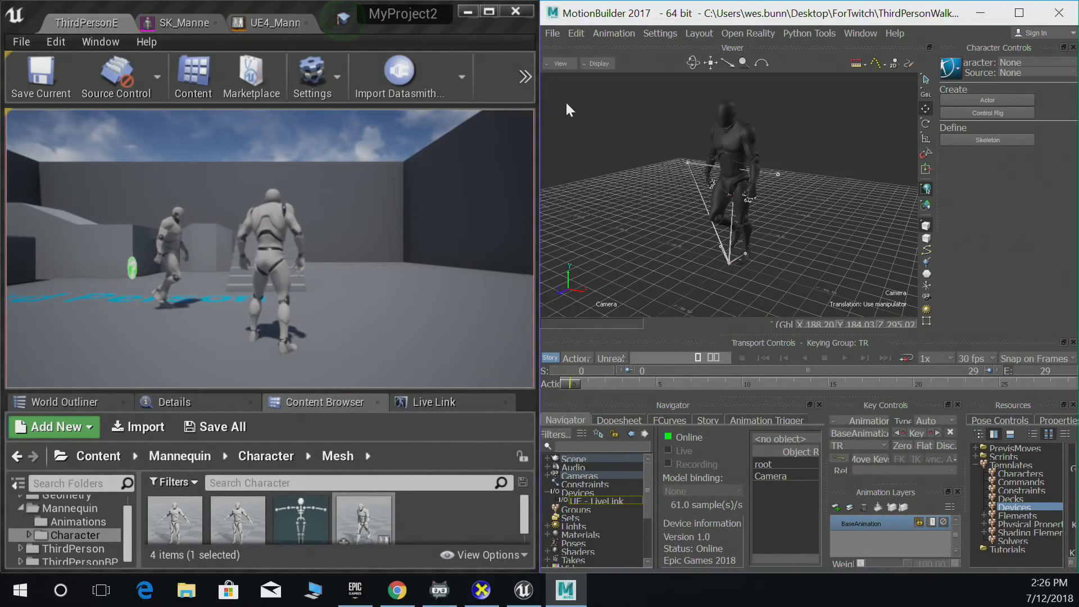
pyautogui.click(526, 76)
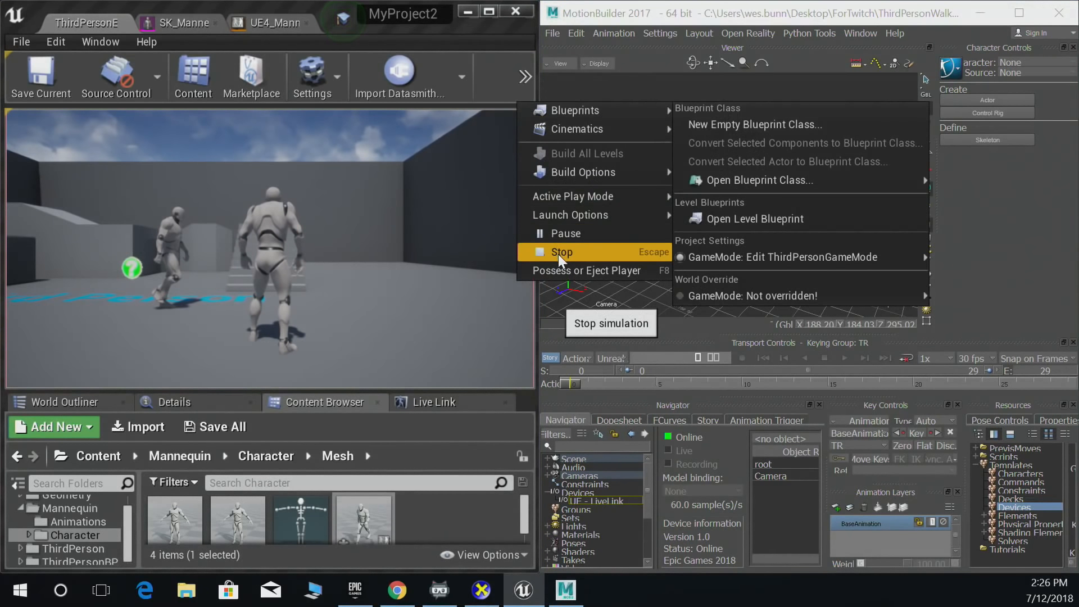
pyautogui.click(558, 252)
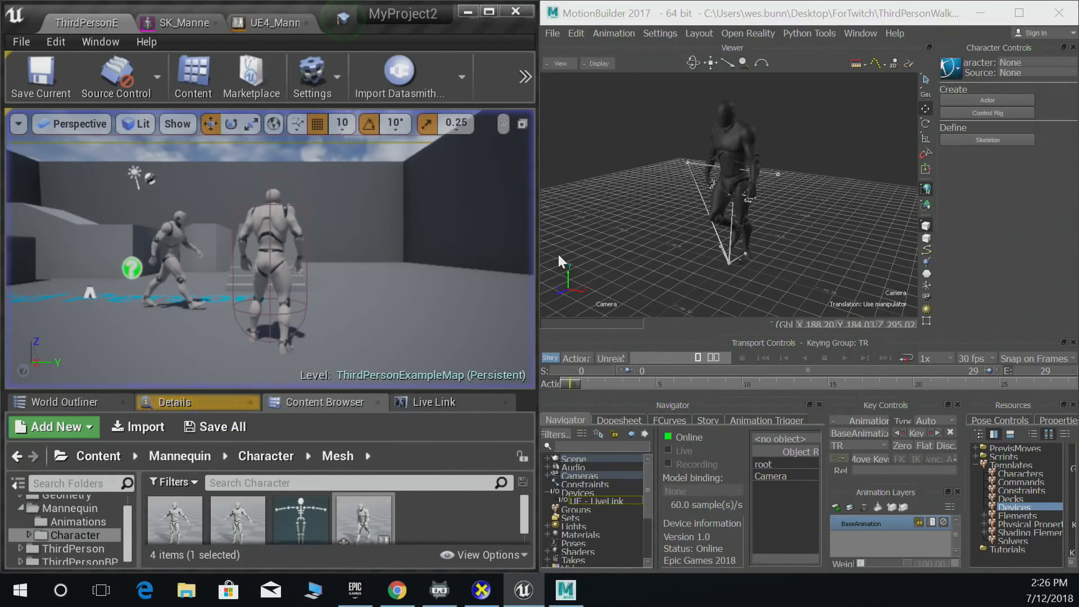
# Return to the mannequin's Animation Blueprint and examine the Live Link Pose node and its subject name.
pyautogui.click(251, 25)
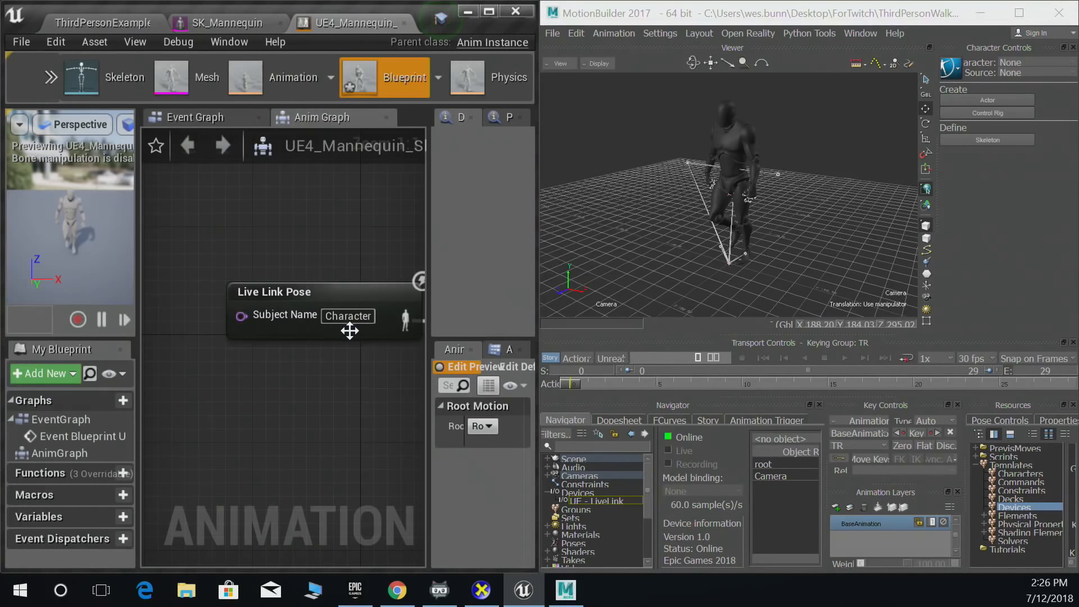
pyautogui.moveTo(390, 500); pyautogui.dragTo(310, 442, button='right')
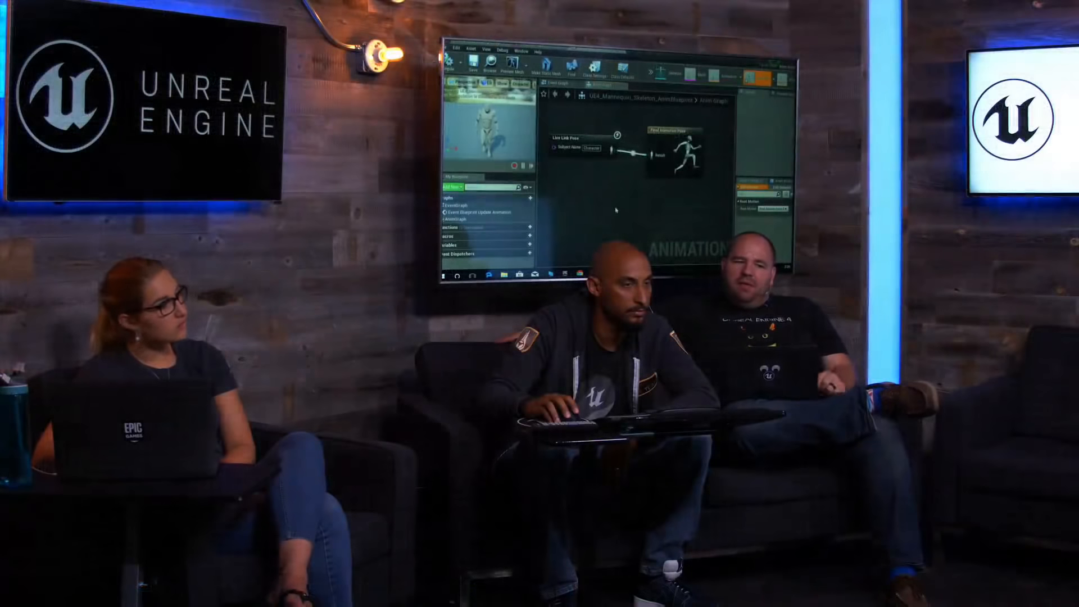
pyautogui.moveTo(617, 210); pyautogui.dragTo(634, 222, button='right')
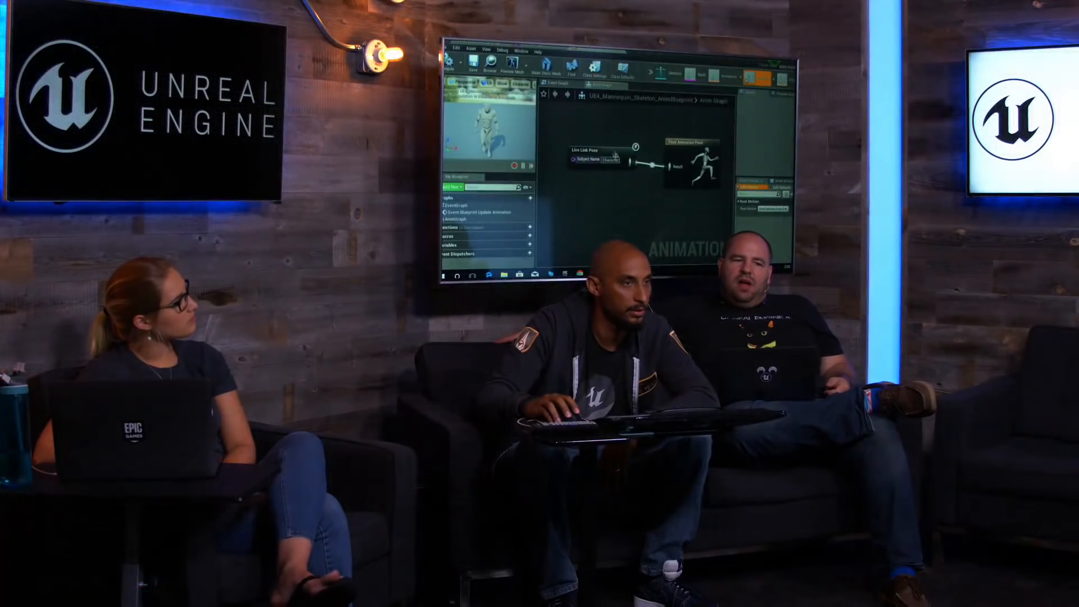
pyautogui.click(607, 151)
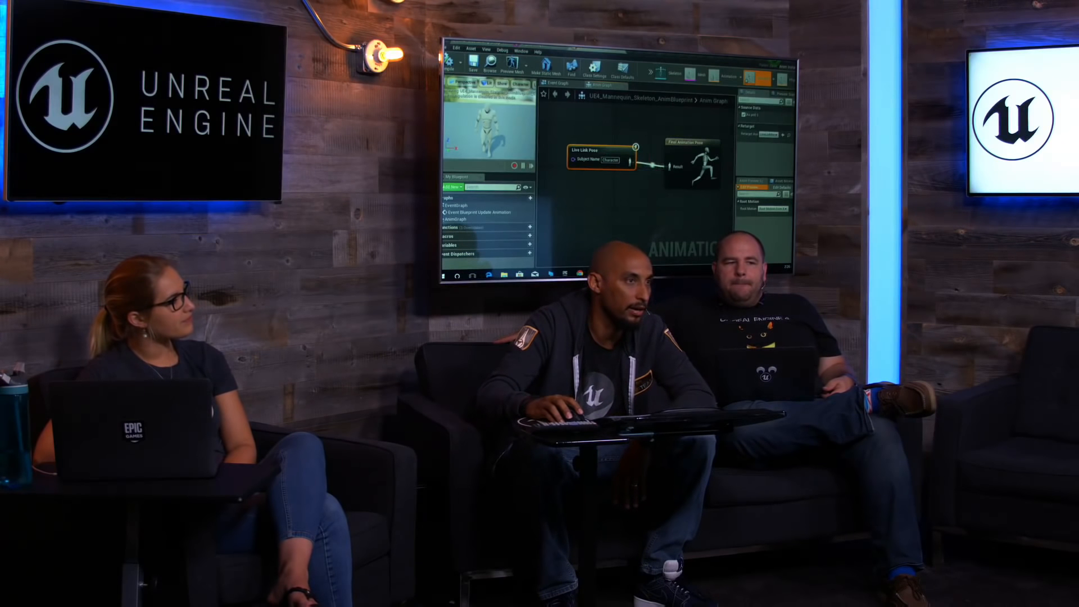
# Bring up Live Link in the level editor and enlarge its area to examine the streamed source's subjects.
pyautogui.click(473, 42)
pyautogui.click(473, 48)
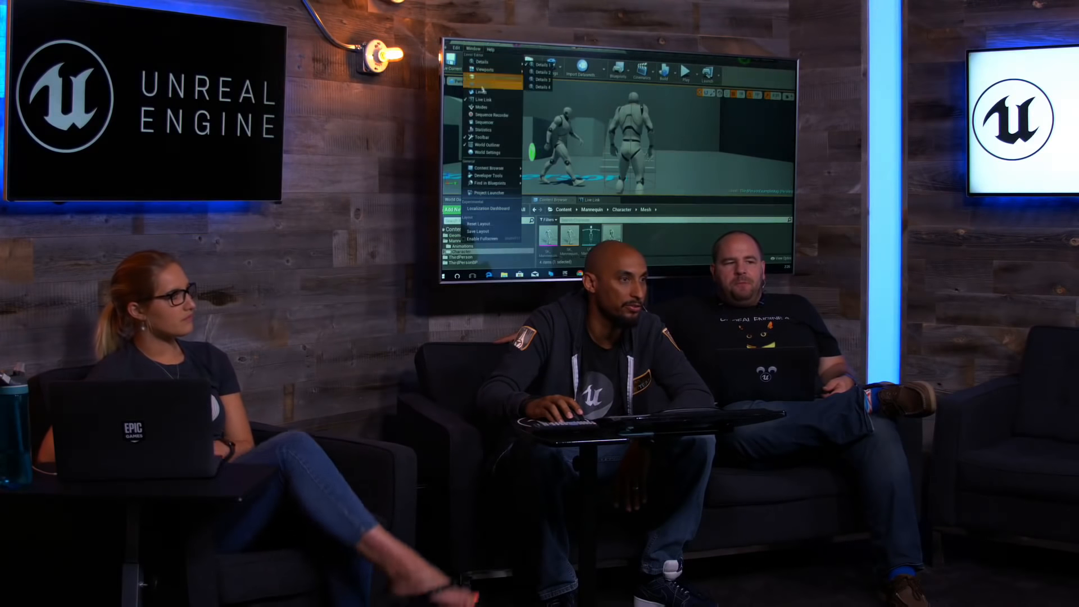
pyautogui.click(486, 99)
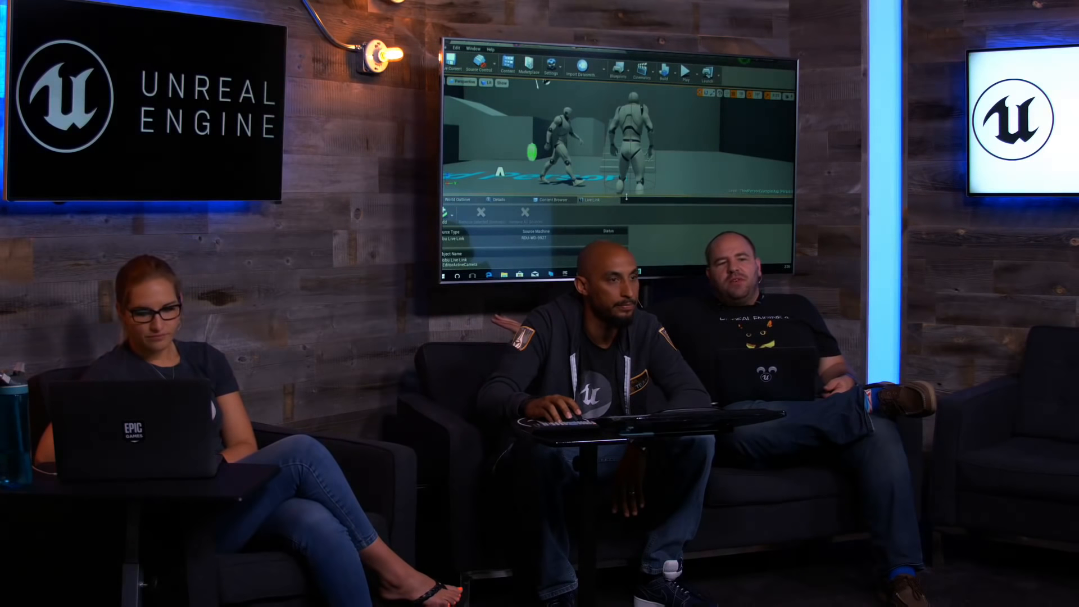
pyautogui.moveTo(629, 196); pyautogui.dragTo(630, 172)
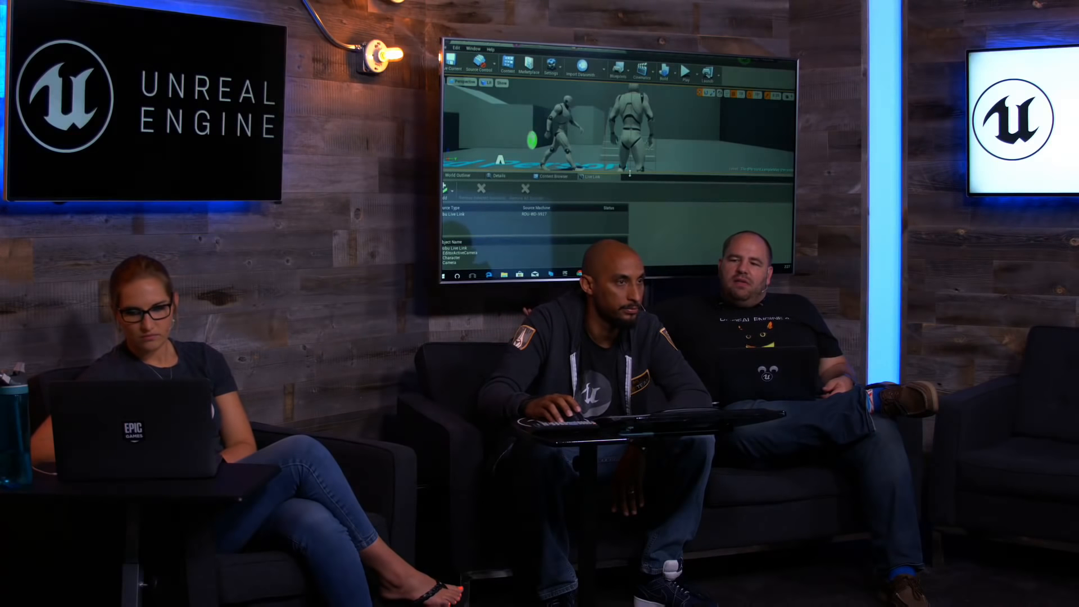
# Disconnect the Live Link Pose node from the Final Animation Pose, compile the blueprint, and check the mannequin in the level.
pyautogui.click(588, 48)
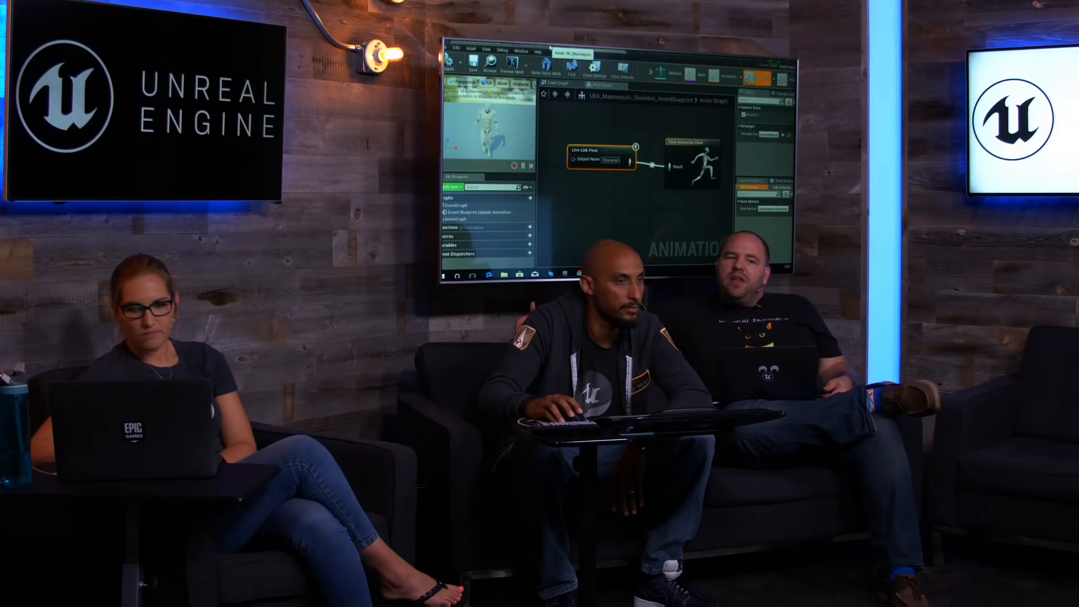
pyautogui.keyDown('alt'); pyautogui.click(629, 161); pyautogui.keyUp('alt')
pyautogui.click(650, 217)
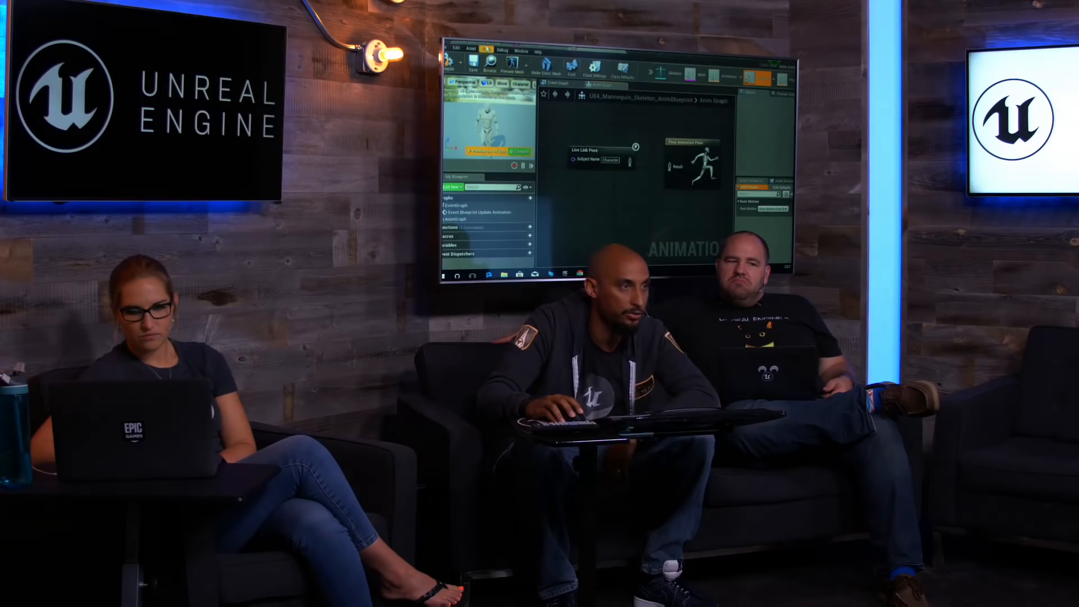
pyautogui.click(450, 62)
pyautogui.click(466, 44)
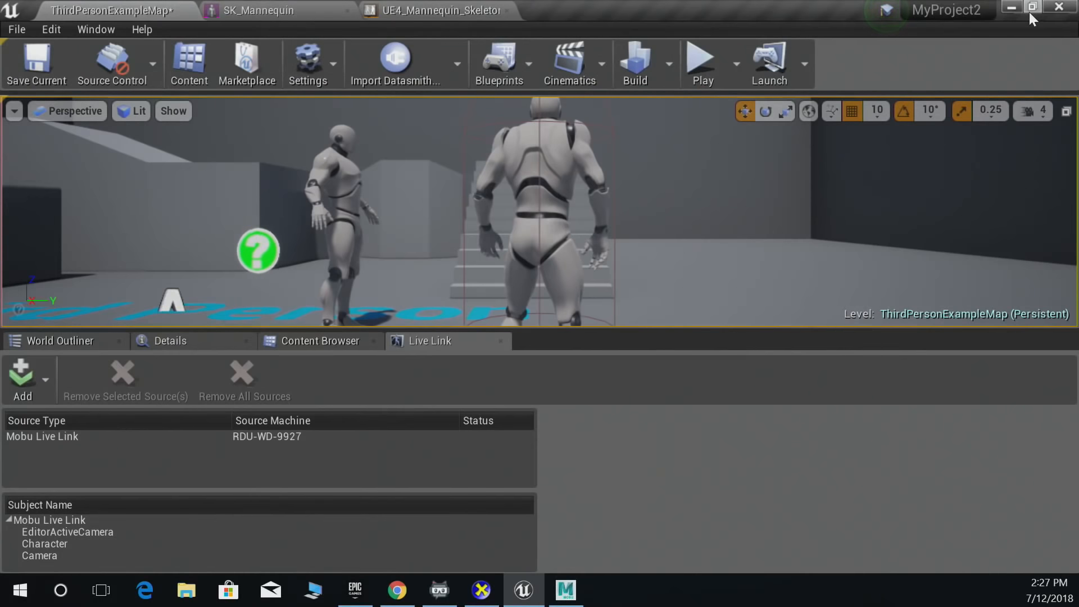
# Restore the side-by-side window layout, reconnect the Live Link Pose node to the Final Animation Pose's Result, and compile the Animation Blueprint.
pyautogui.click(1030, 12)
pyautogui.click(265, 22)
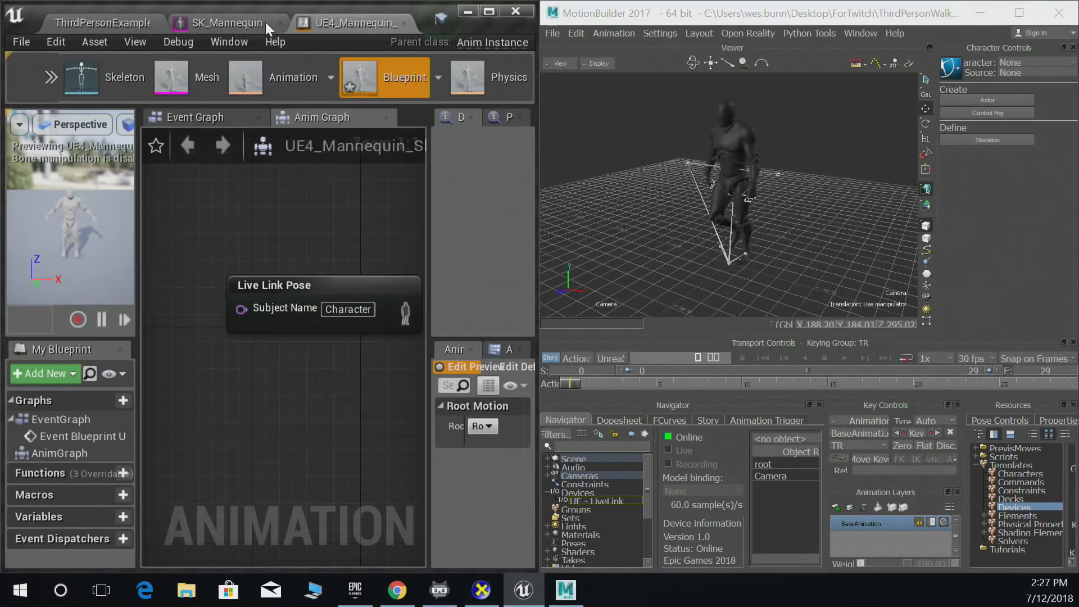
pyautogui.moveTo(381, 358); pyautogui.dragTo(212, 400, button='right')
pyautogui.moveTo(245, 319); pyautogui.dragTo(371, 326)
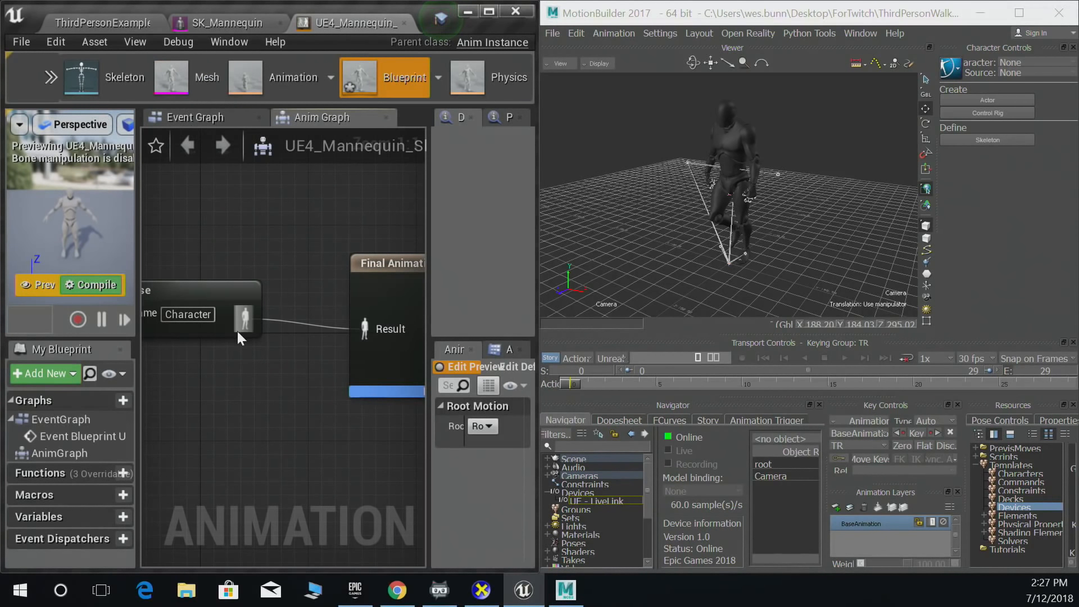
pyautogui.click(84, 286)
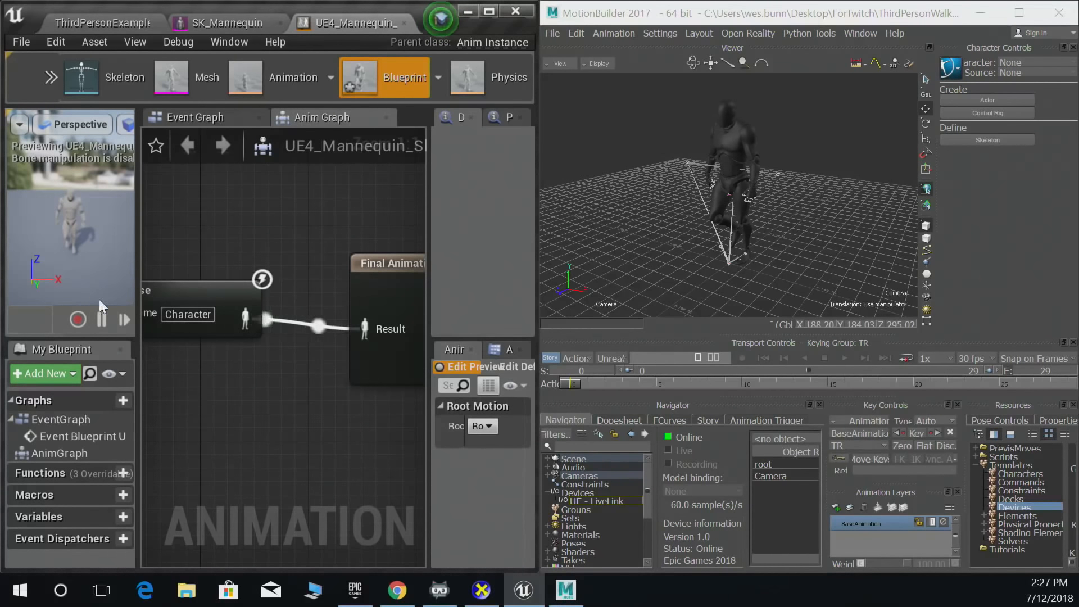
# Close the mannequin's Animation Blueprint and the SK_Mannequin editor.
pyautogui.click(404, 21)
pyautogui.click(353, 23)
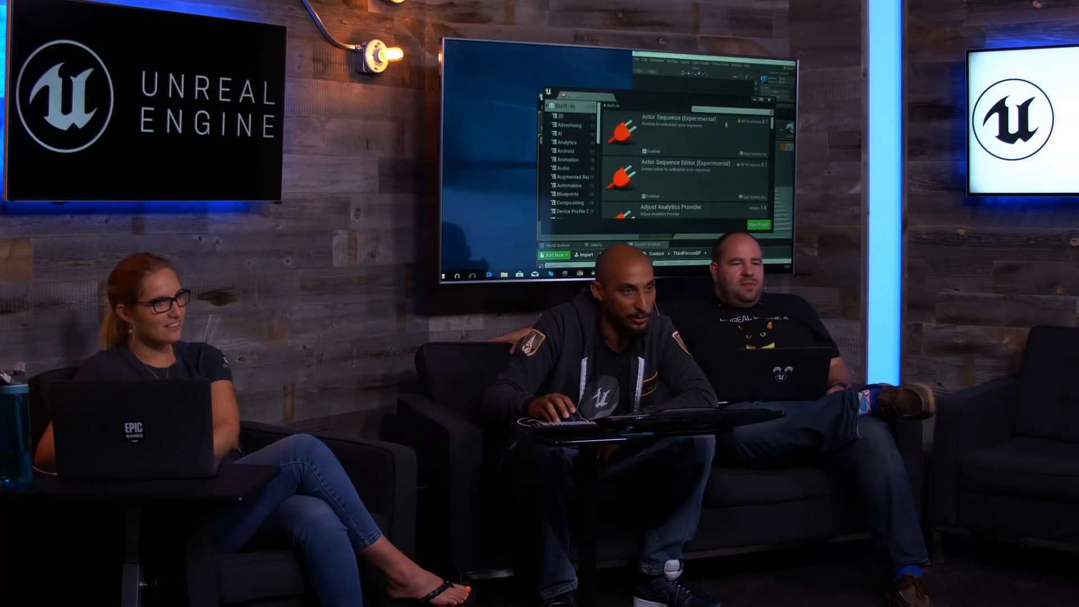
# Check the Live Link plugin's enabled setting in the Animation category of the plugin list and close the list.
pyautogui.click(567, 160)
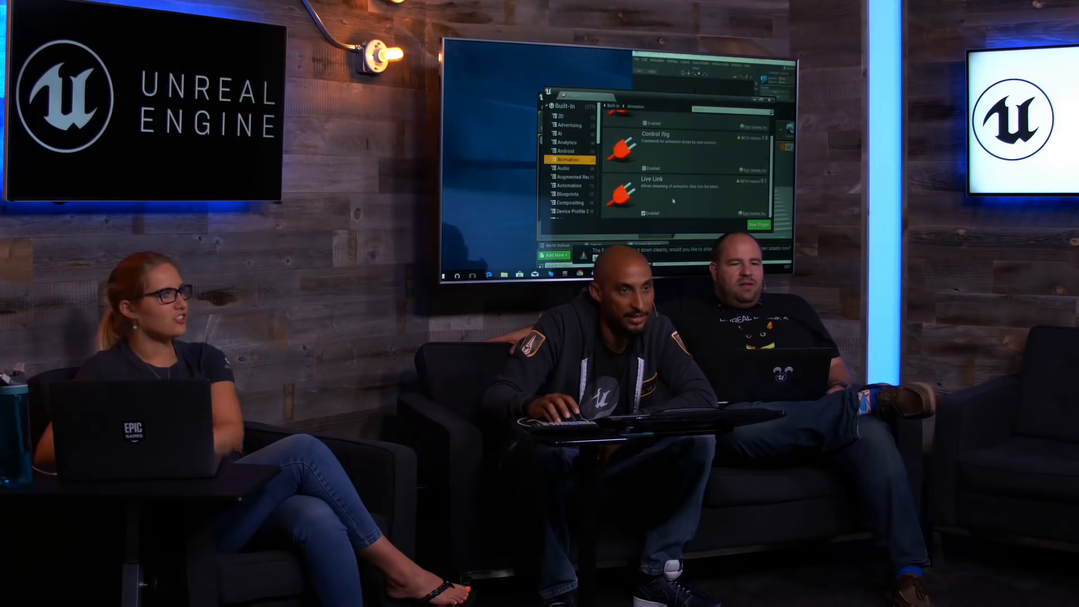
pyautogui.click(771, 101)
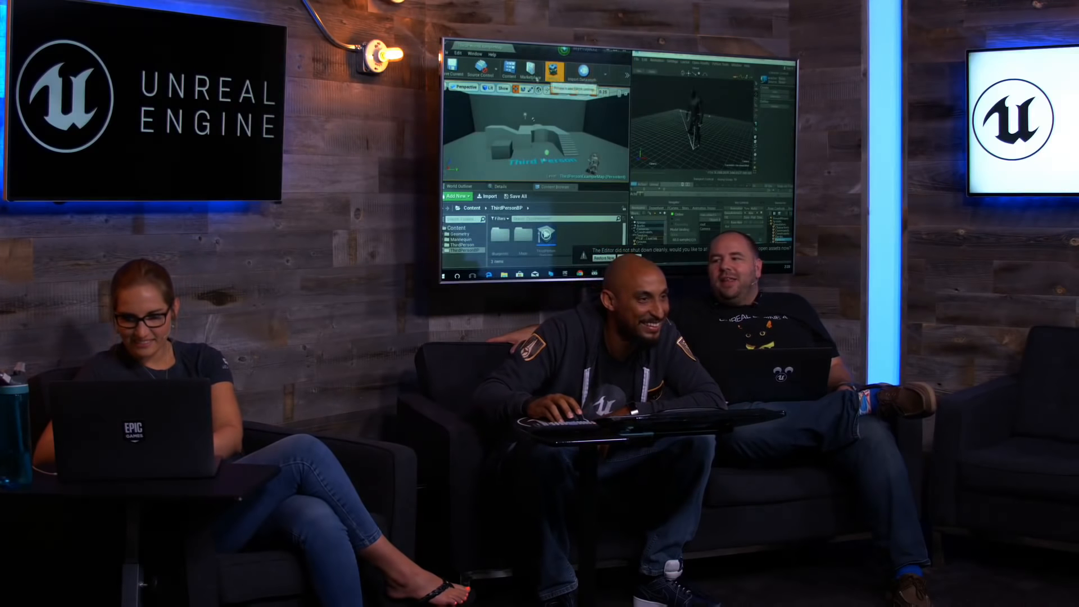
# Create an Animation Blueprint from the mannequin's skeletal mesh in the Mannequin > Character > Mesh folder and open it.
pyautogui.click(463, 240)
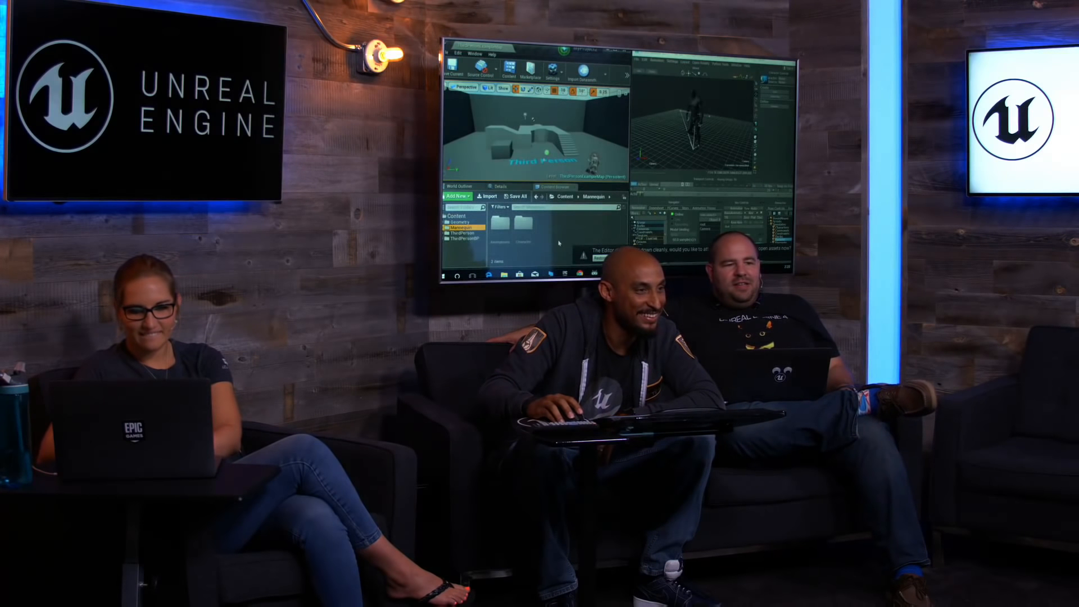
pyautogui.doubleClick(516, 230)
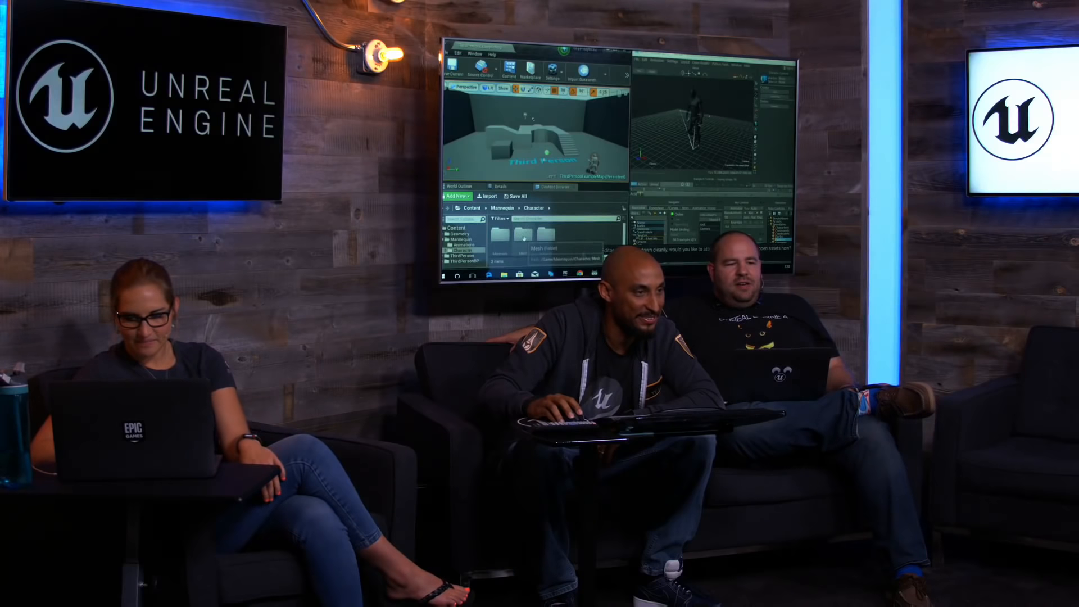
pyautogui.doubleClick(520, 236)
pyautogui.rightClick(500, 235)
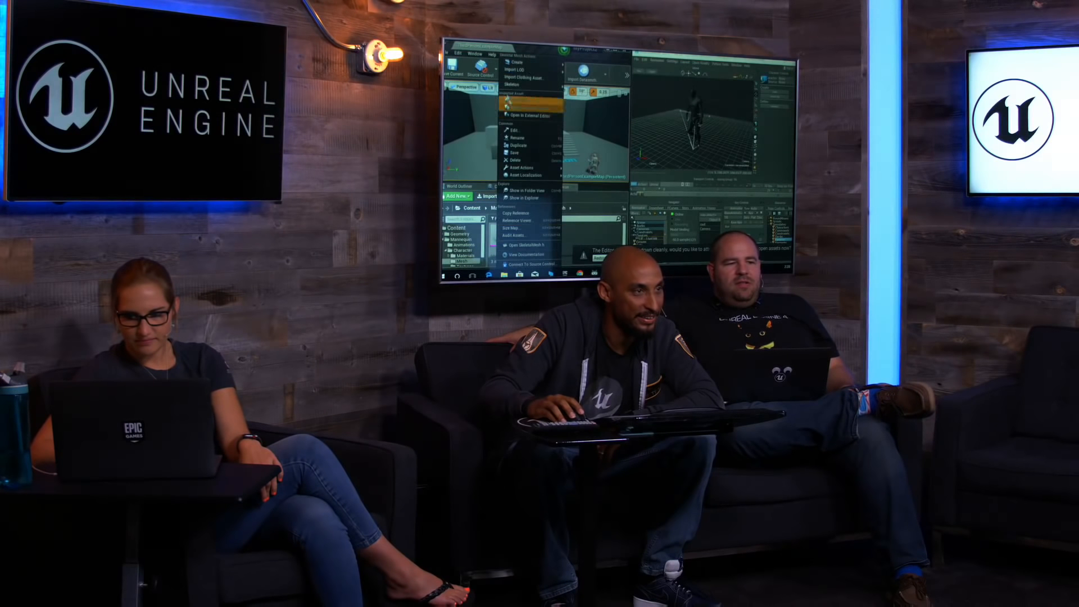
pyautogui.moveTo(516, 61)
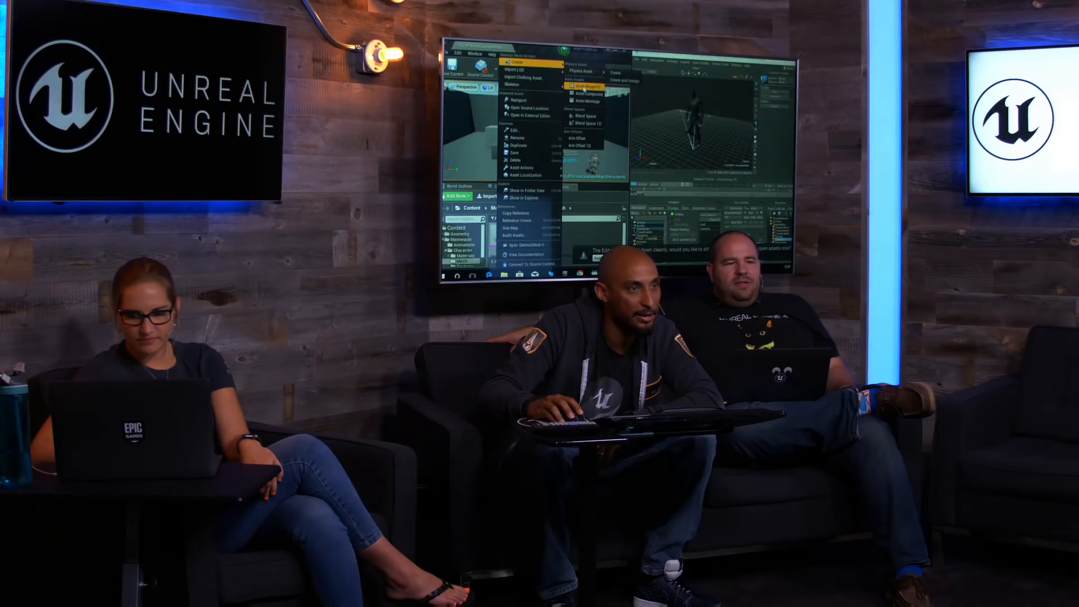
pyautogui.click(584, 88)
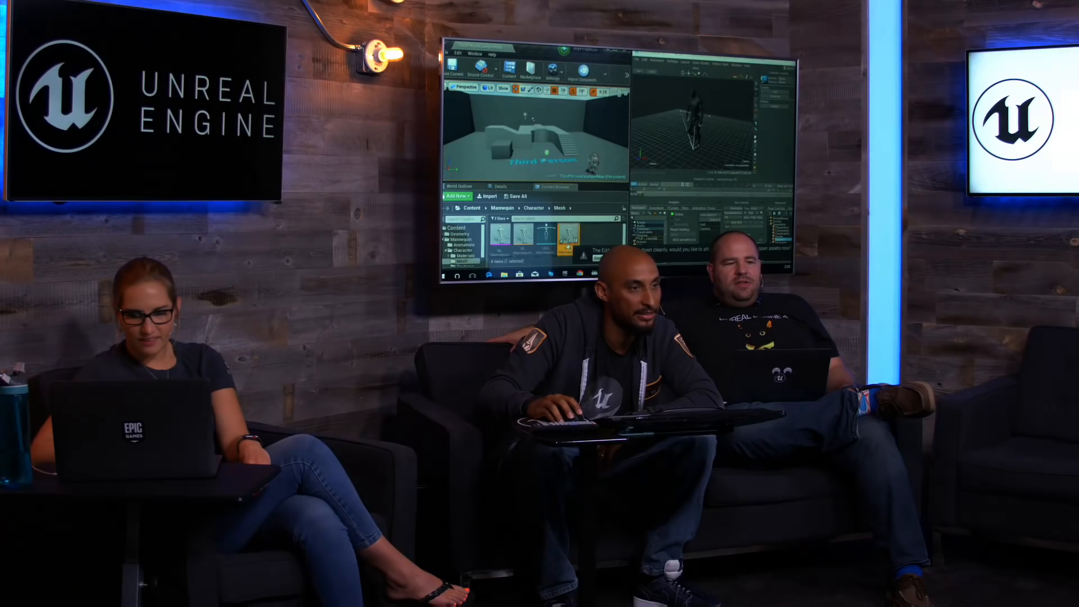
pyautogui.doubleClick(569, 238)
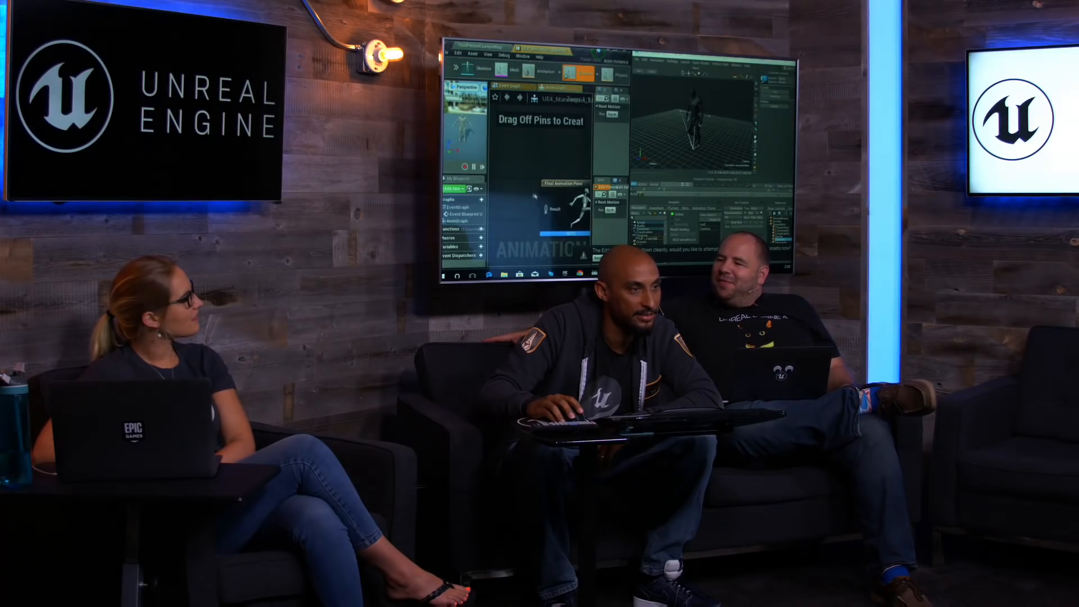